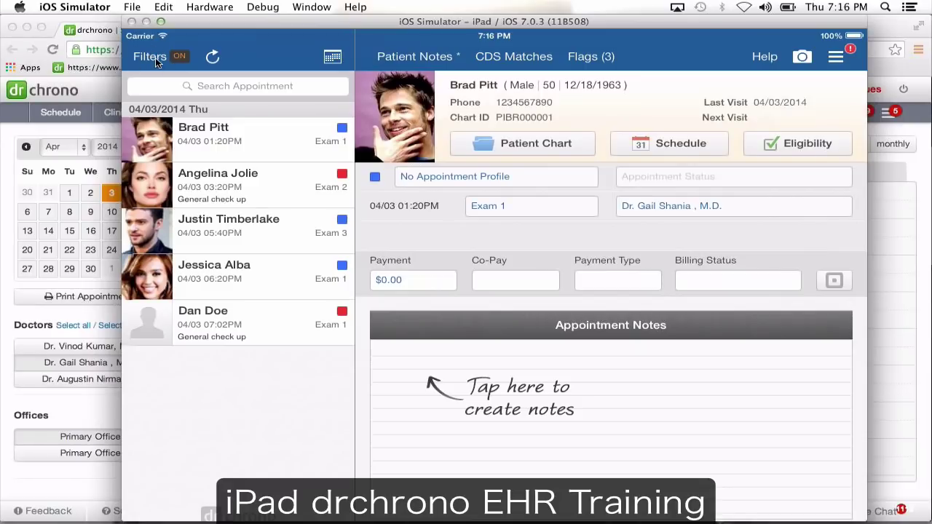
- Open the appointment filters to review the My appointments, Apr 3, 2014 settings
click(150, 56)
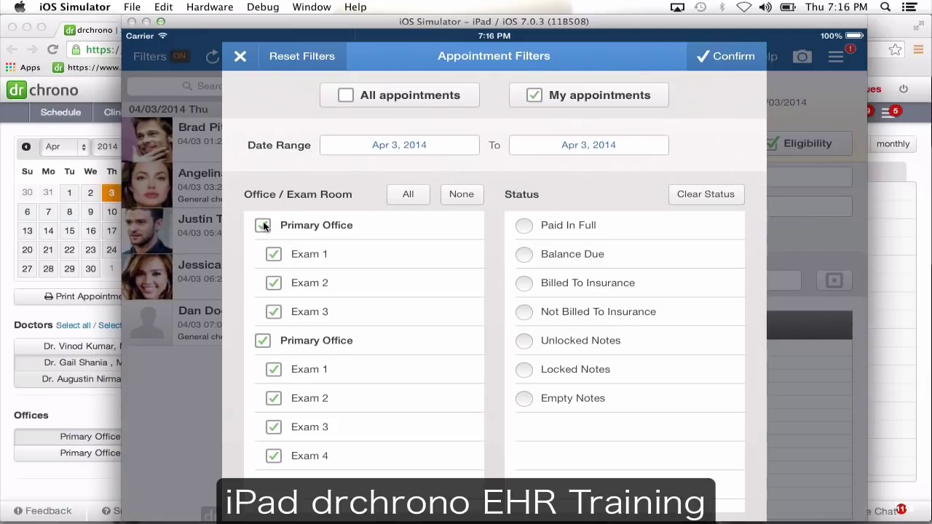
- Try excluding the second office and Exam 2, then re-include every room and close filters
click(263, 342)
click(277, 281)
click(412, 199)
click(241, 57)
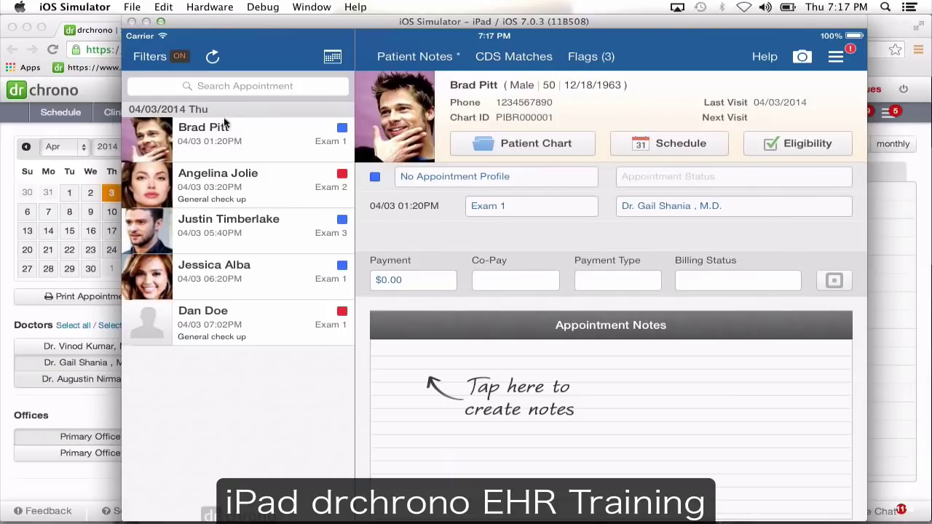
- Check the April 2014 calendar without changing the date, then open the side navigation menu
click(334, 58)
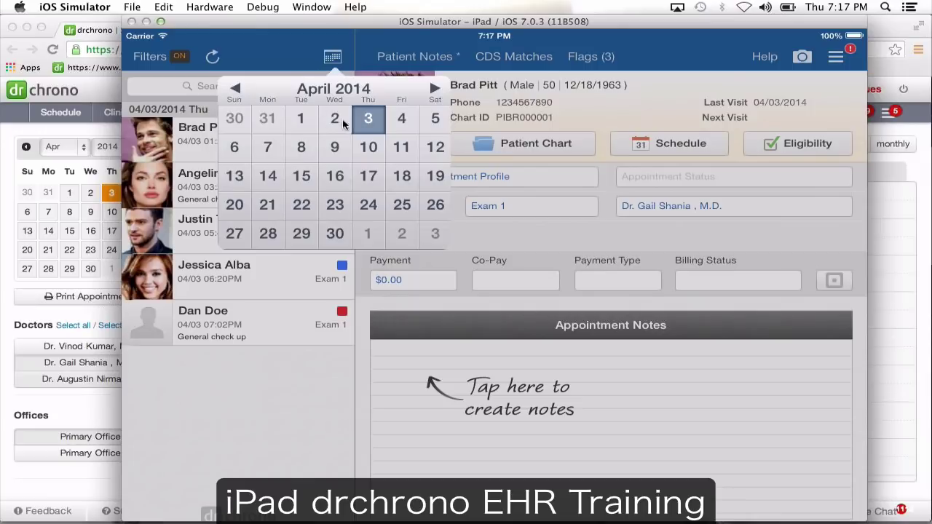
click(330, 52)
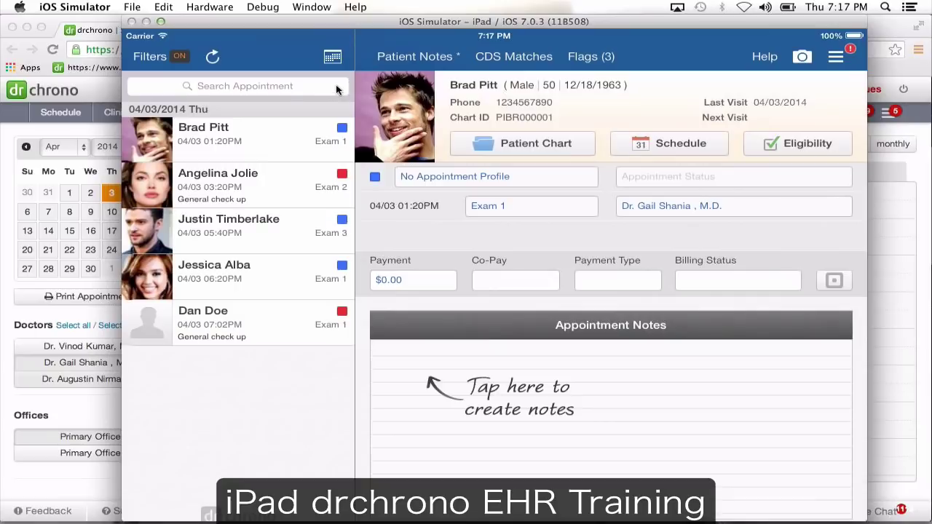
click(836, 58)
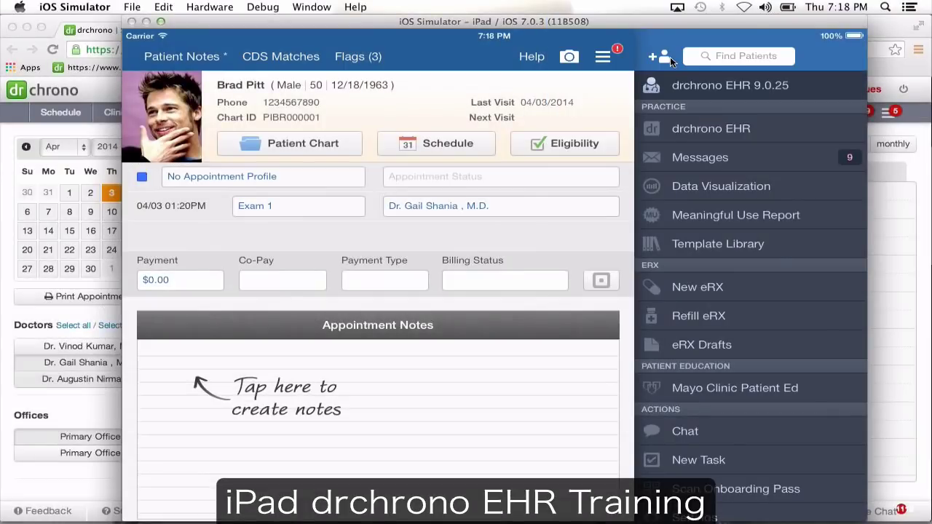
- Search Find Patients by name and open the matching patient's chart
click(742, 55)
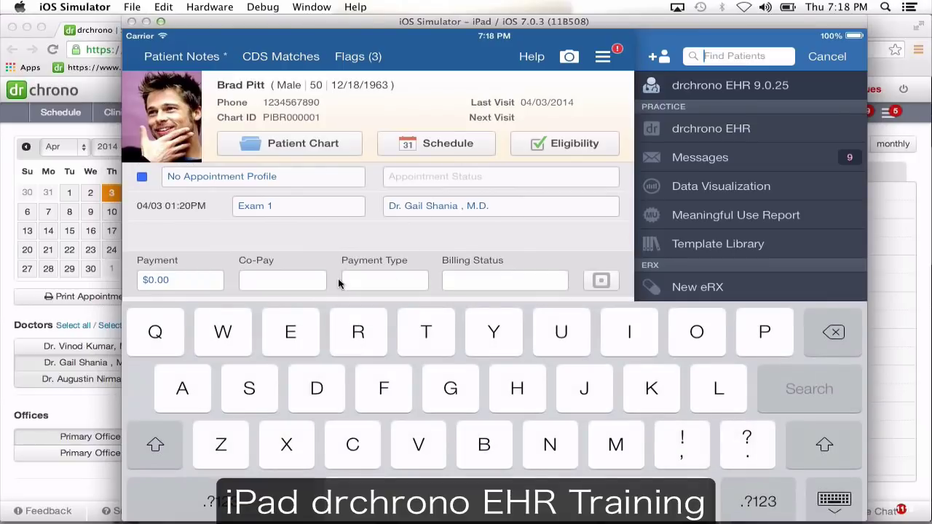
click(291, 341)
double_click(616, 443)
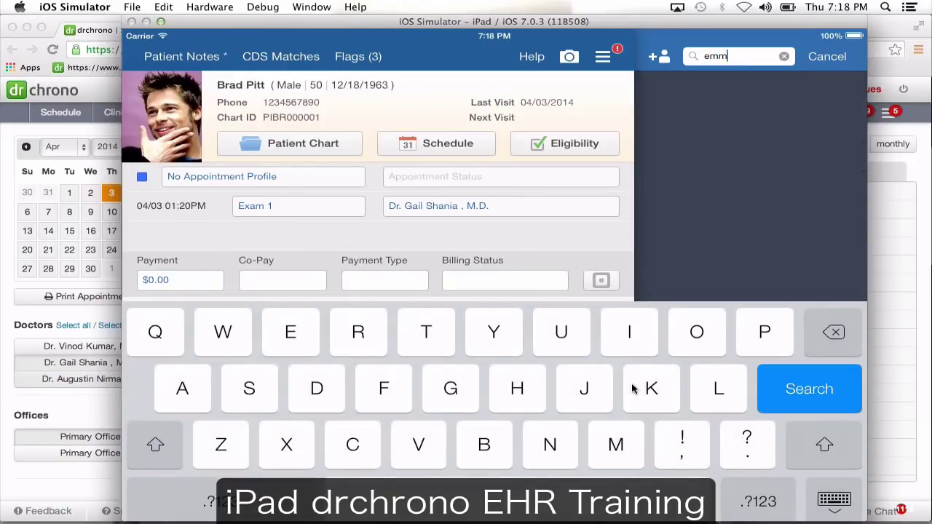
click(705, 90)
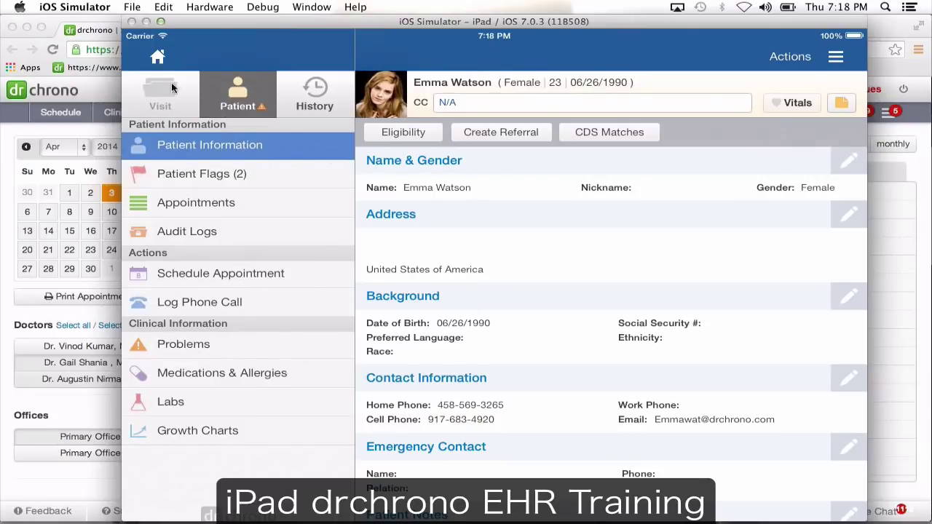
- Look over the patient's History and Patient sections, then return to the appointment schedule
click(312, 96)
click(242, 94)
click(157, 57)
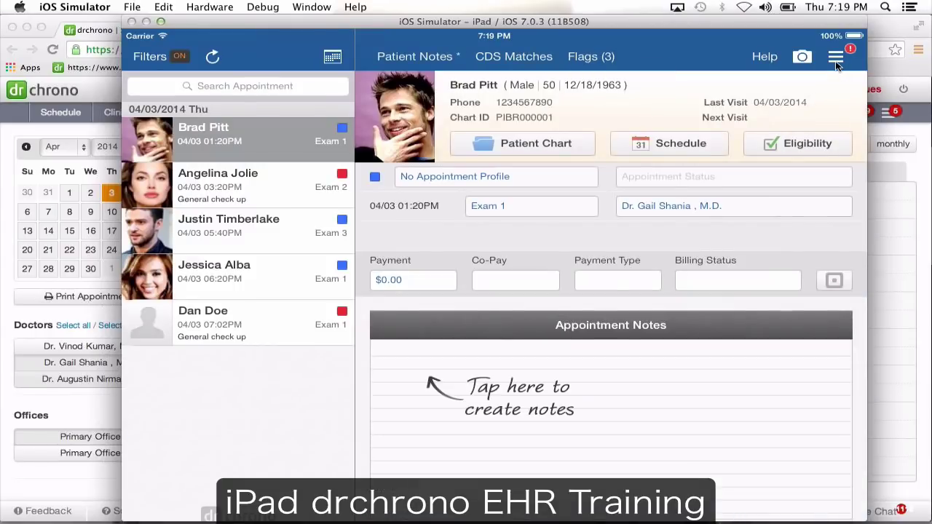
- Open the 04/03/14 incoming fax referral from Messages > Incoming Messages
click(835, 61)
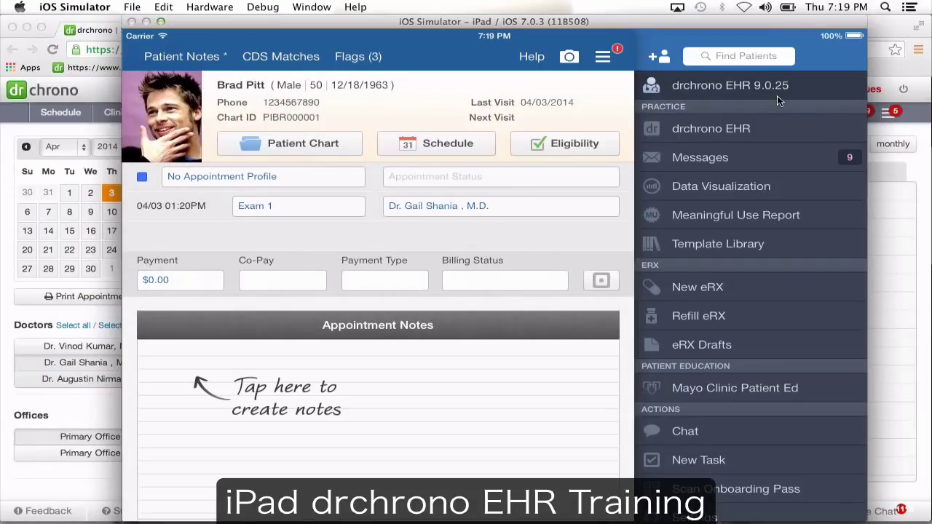
click(731, 157)
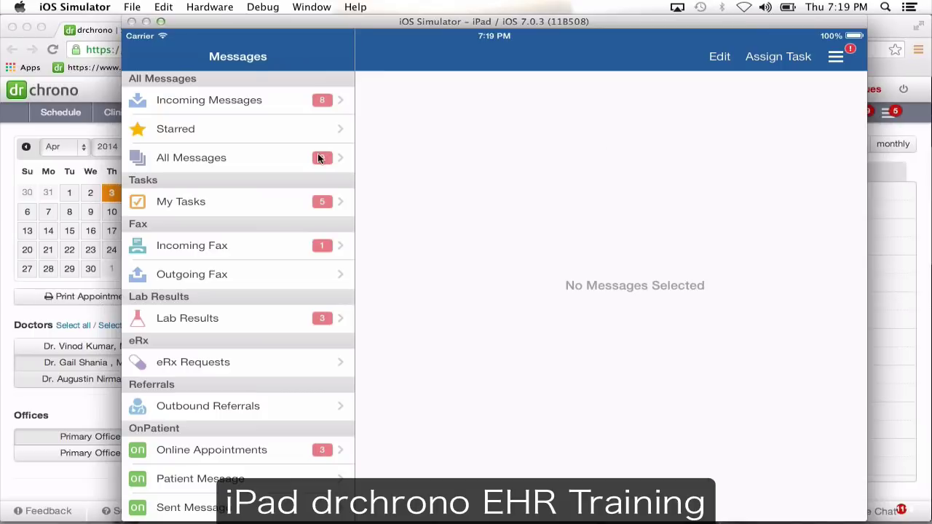
click(232, 104)
click(232, 105)
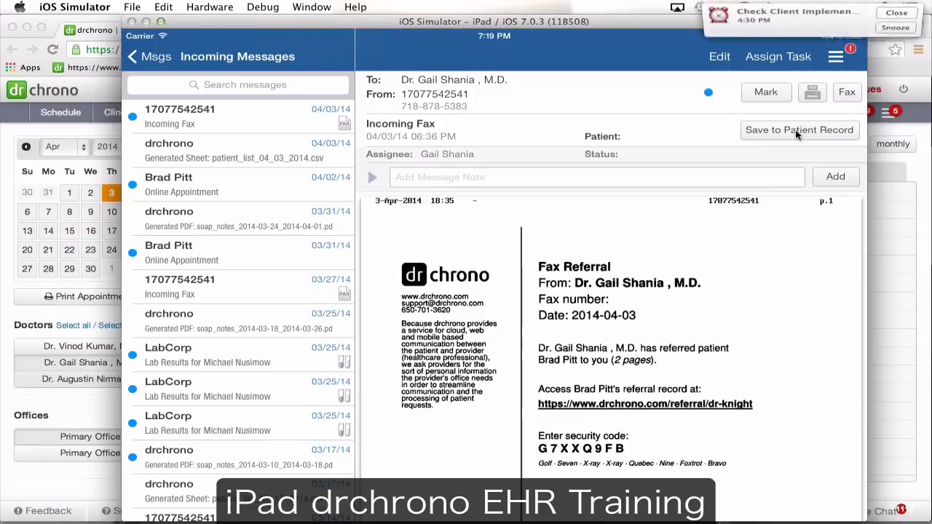
- Attach the incoming fax to the matching patient's record found by a name search
click(802, 130)
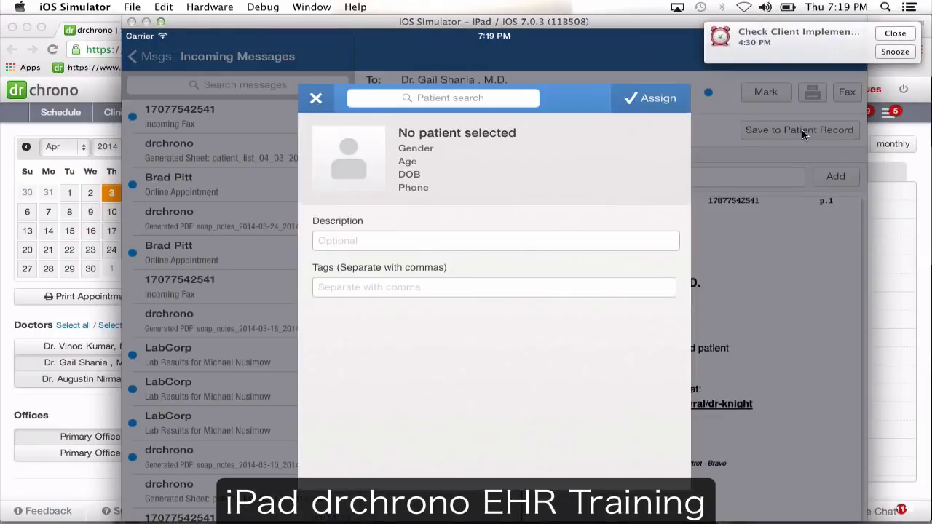
click(504, 96)
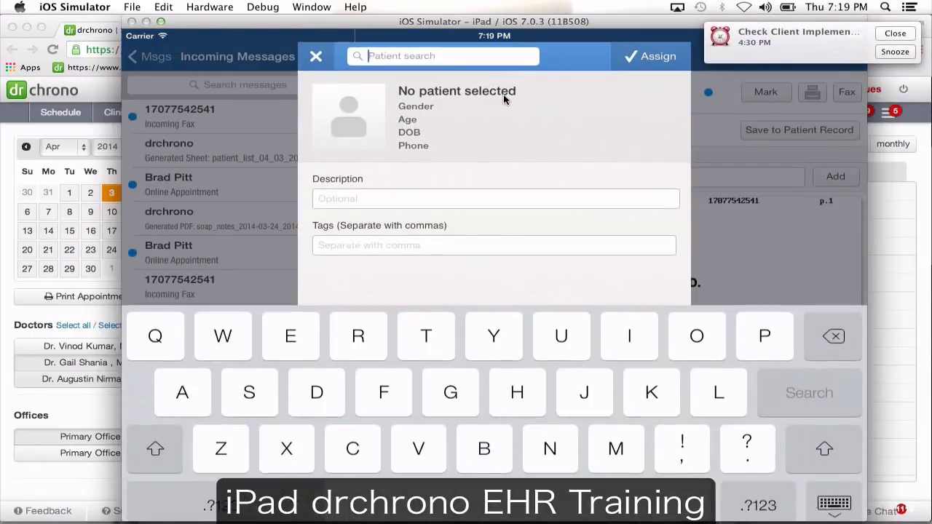
text(a)
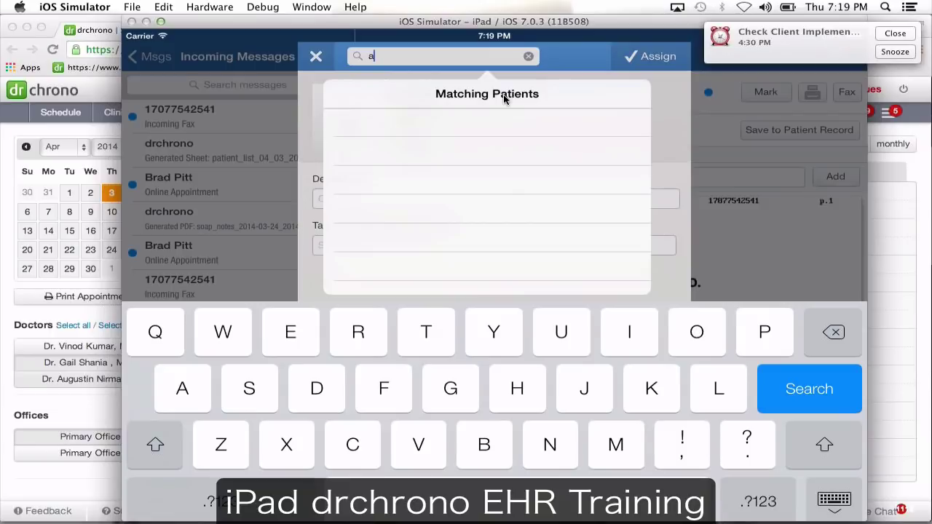
text(ng)
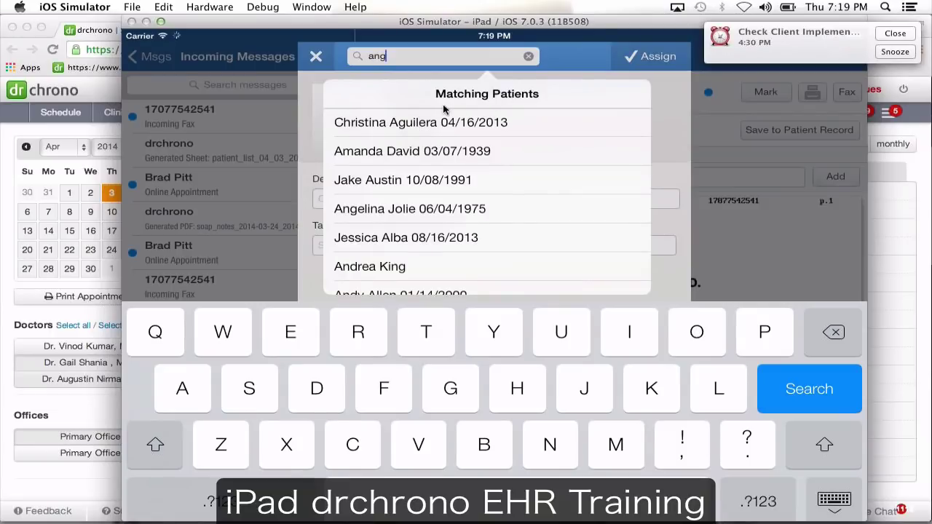
click(435, 131)
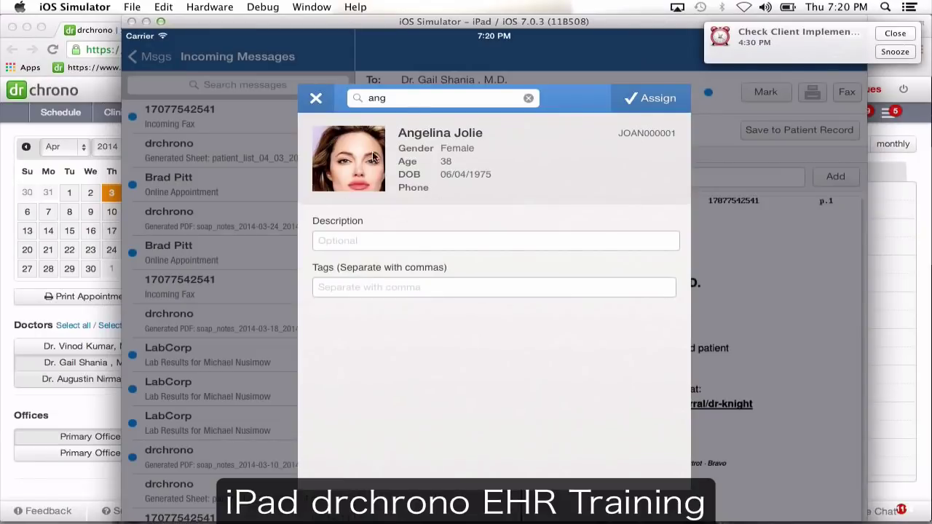
click(658, 98)
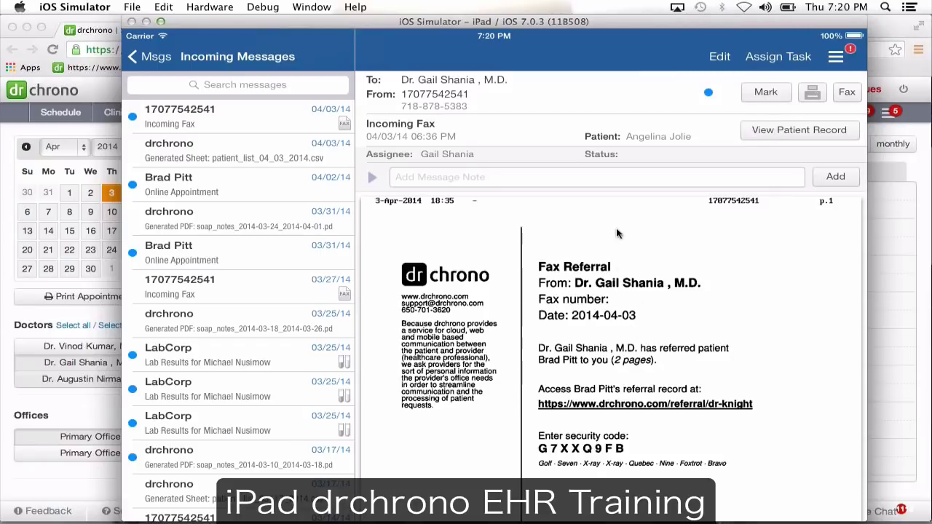
- Assign the fax as a task to one of the practice's doctors from the User list
click(765, 58)
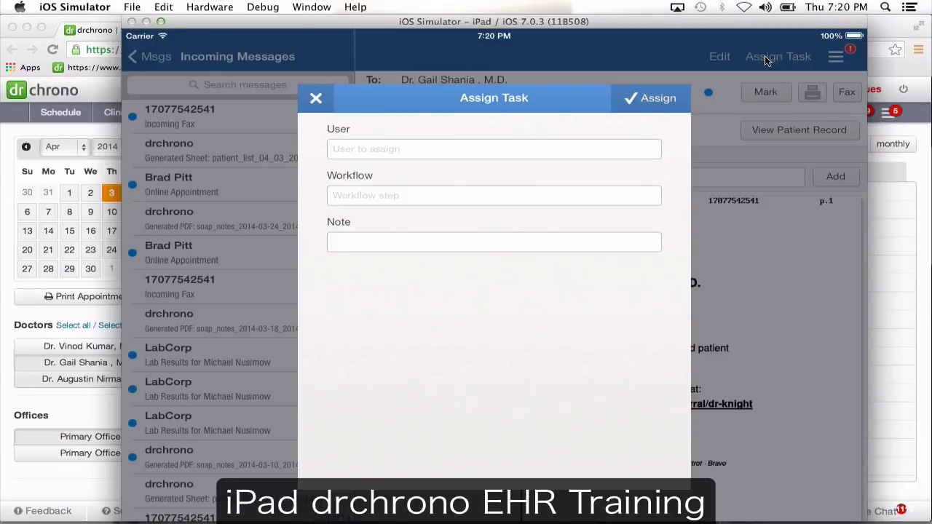
click(471, 150)
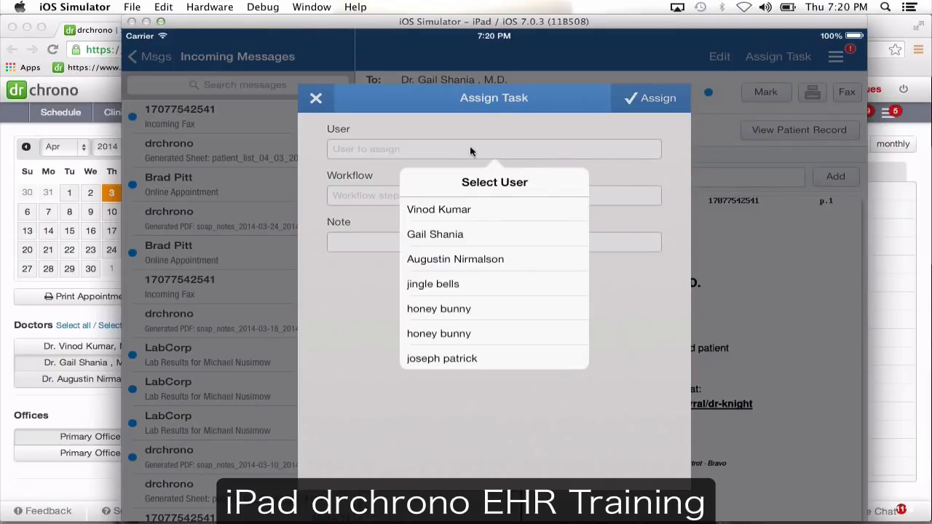
click(432, 234)
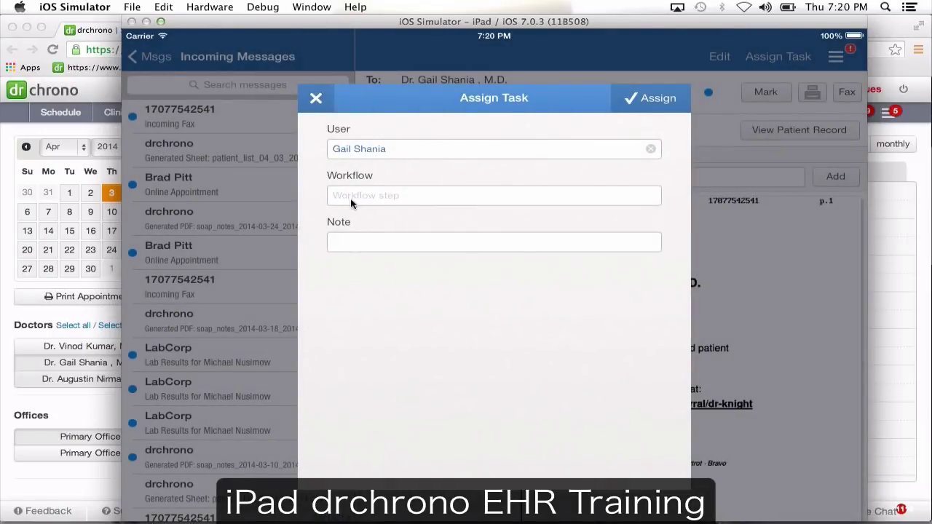
click(371, 241)
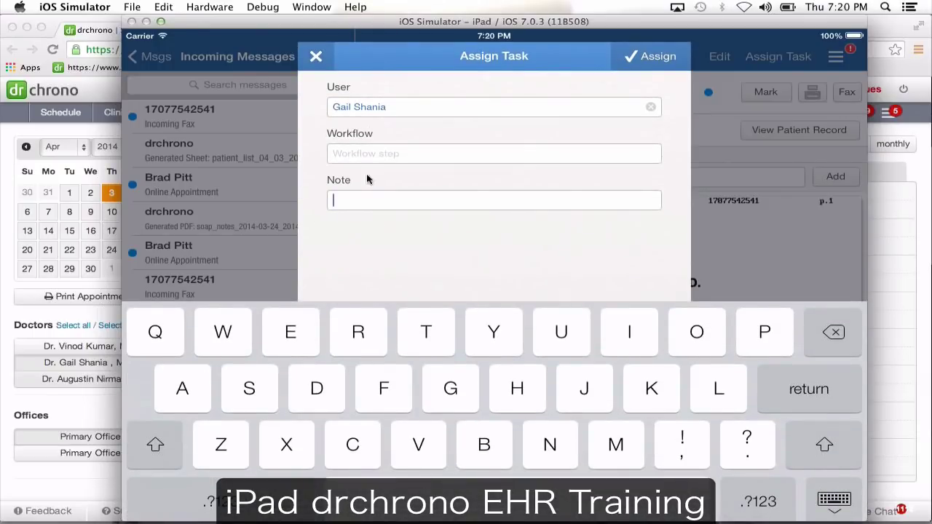
click(834, 500)
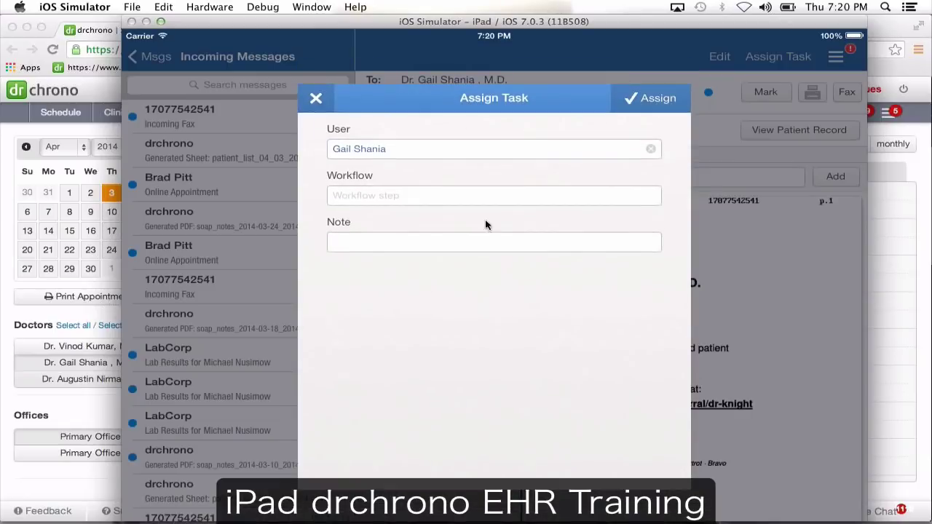
click(650, 98)
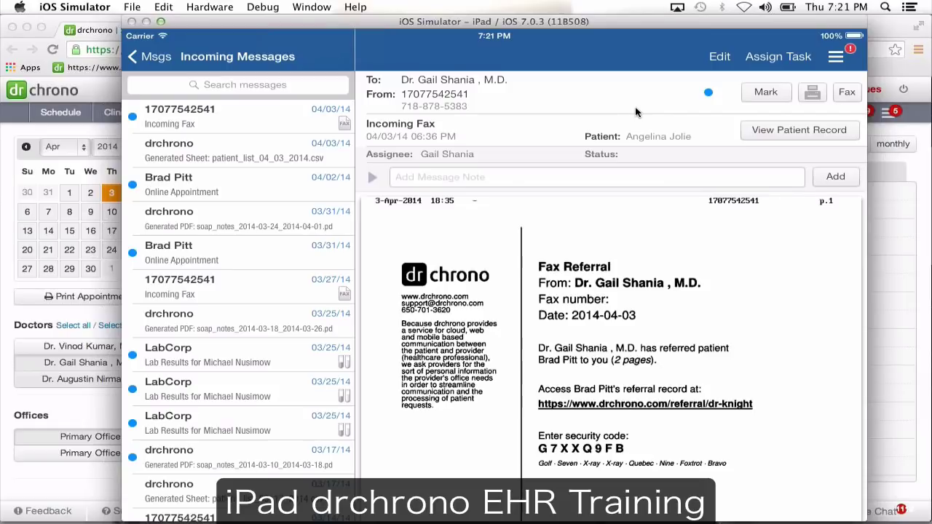
- Nudge the simulator window left, glance at the Chrome web version, then bring the simulator back
drag(608, 20, 584, 16)
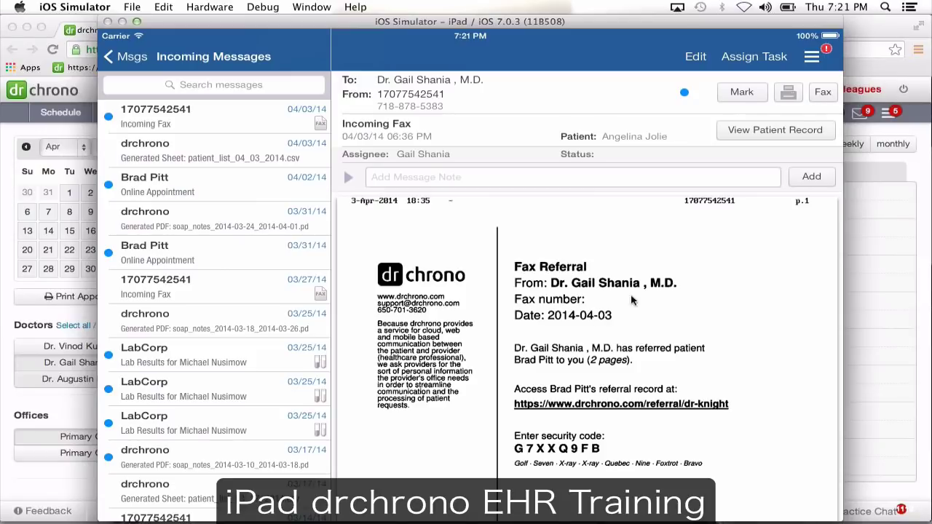
click(858, 156)
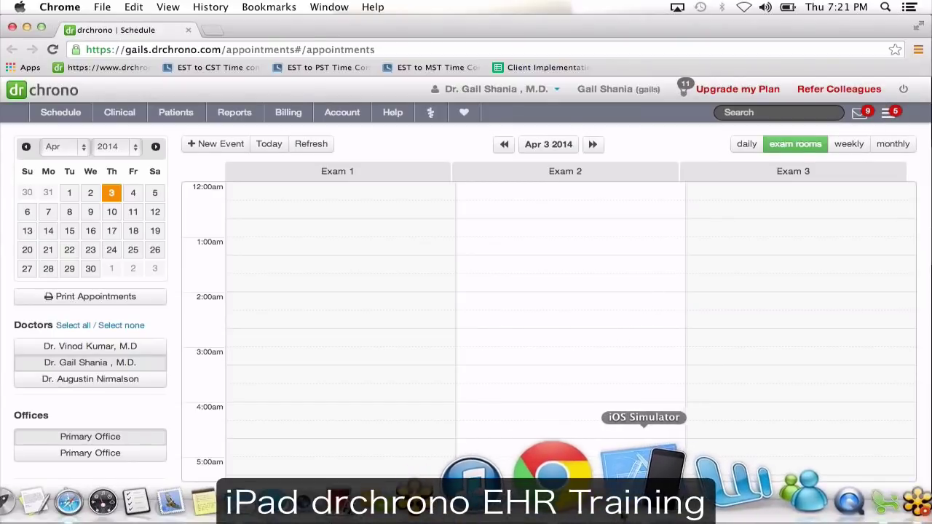
click(645, 478)
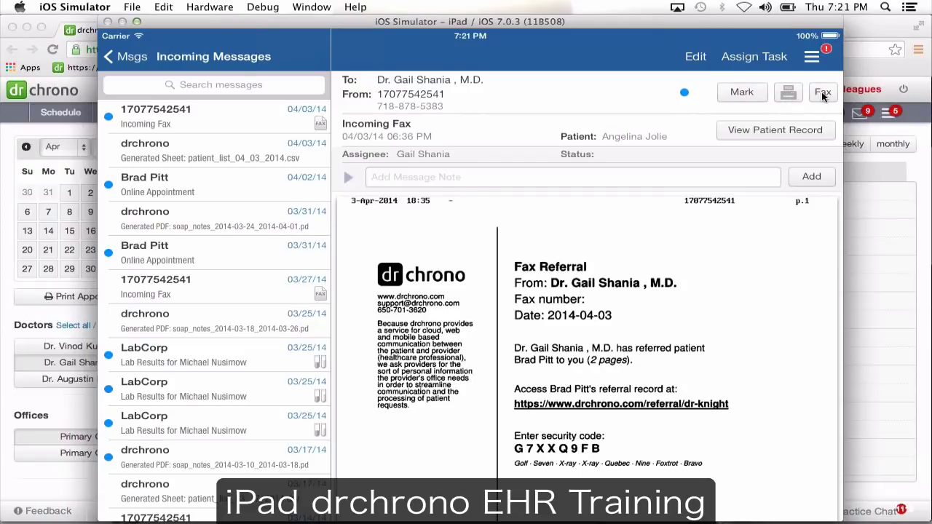
- View the LabCorp albumin result under Lab Results, then go back to the message folders
click(128, 58)
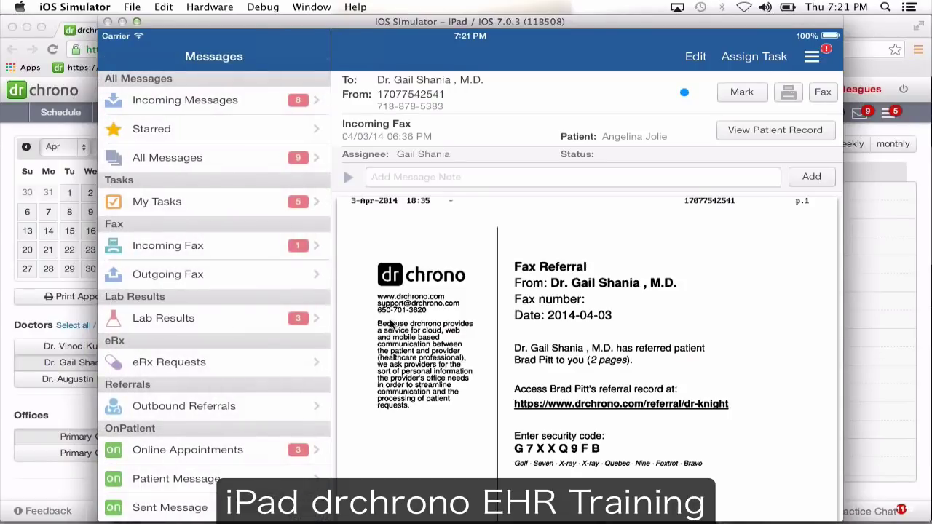
click(263, 322)
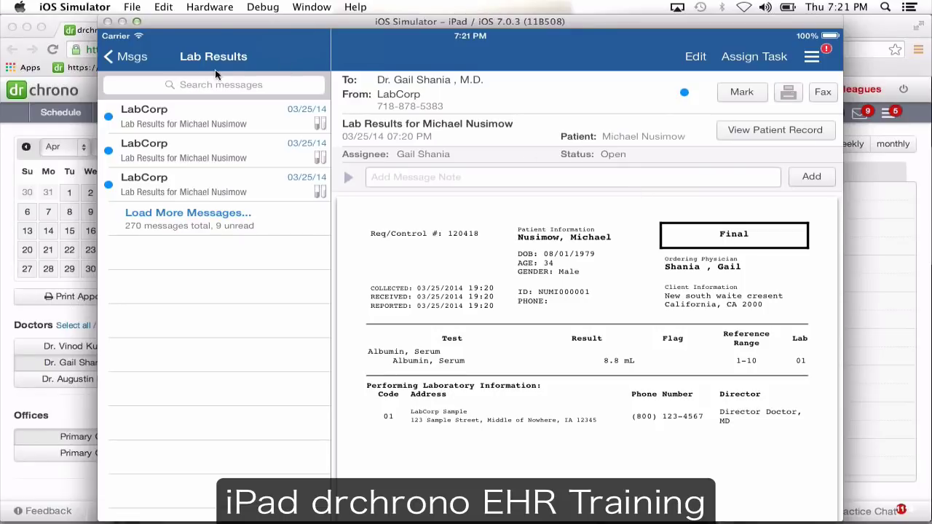
click(133, 58)
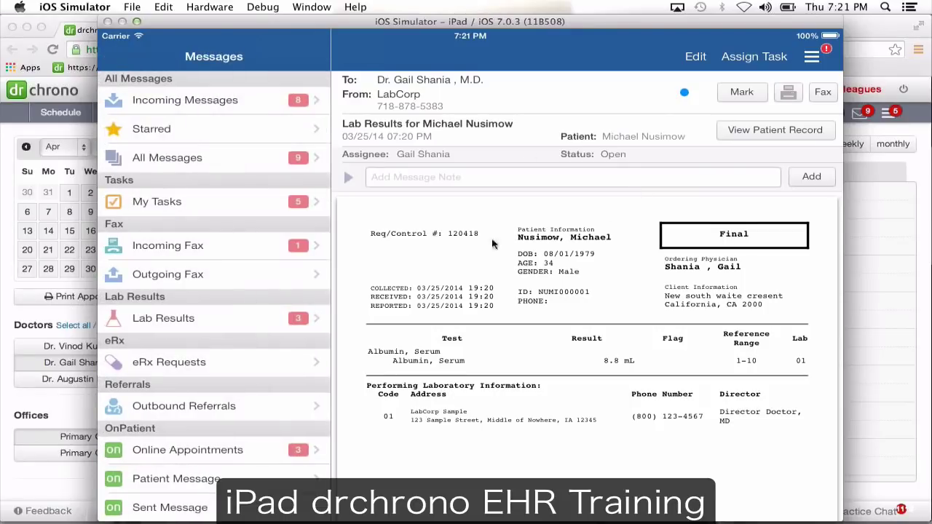
- Graph blood pressure, respiratory rate, height and weight, showing their values at 02/07/2014 05:20:00
click(811, 61)
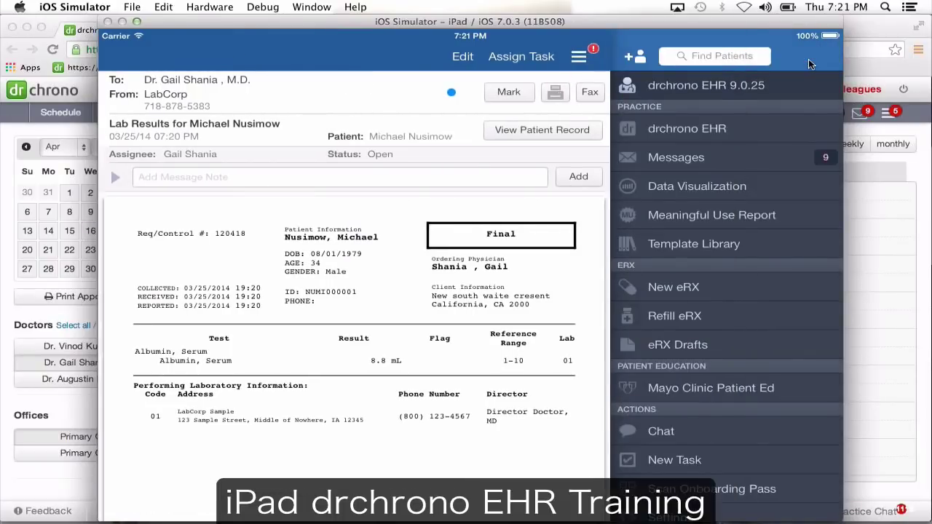
click(672, 188)
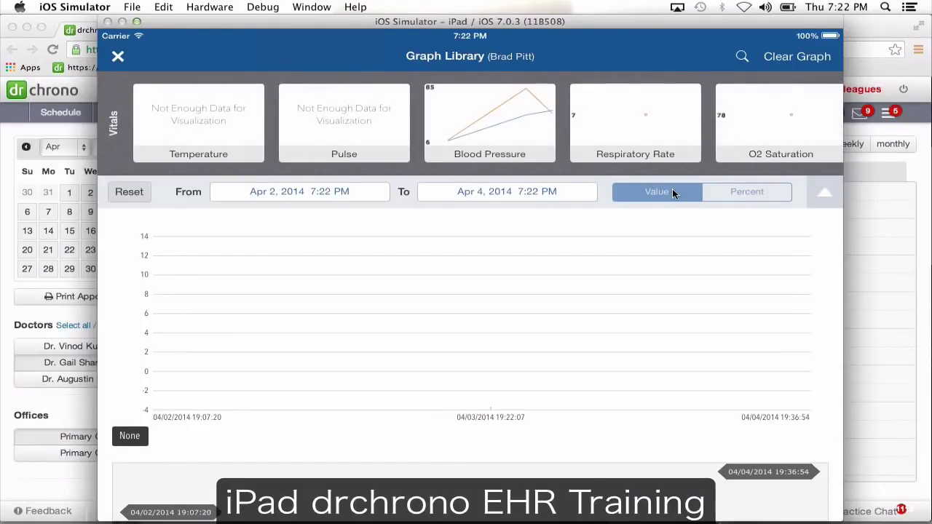
click(508, 132)
click(595, 129)
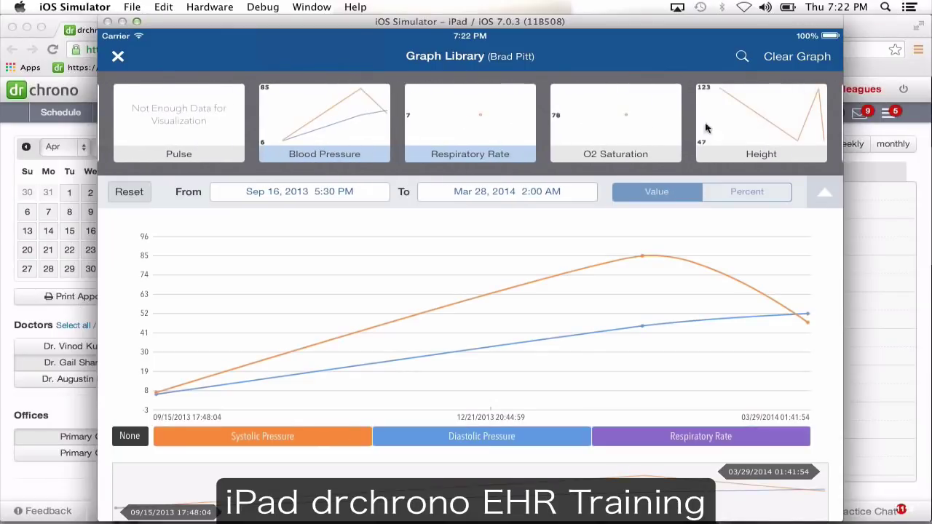
click(744, 131)
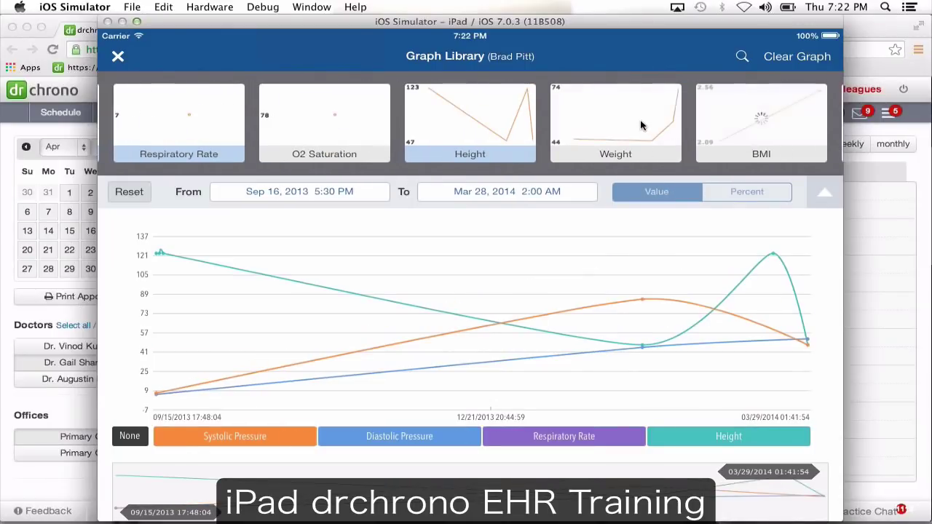
click(641, 125)
click(513, 276)
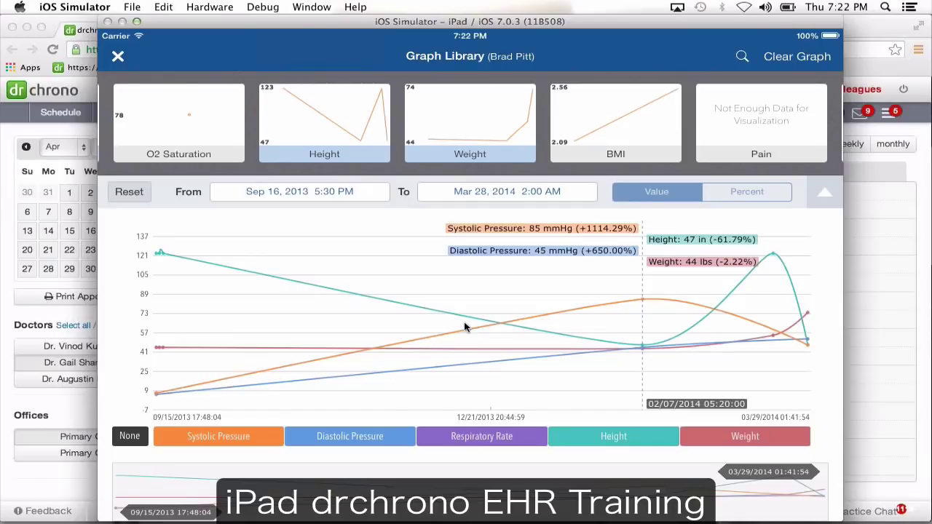
- Close the Graph Library and review the Meaningful Use Report, with CORE requirements passing 15 of 15
click(120, 58)
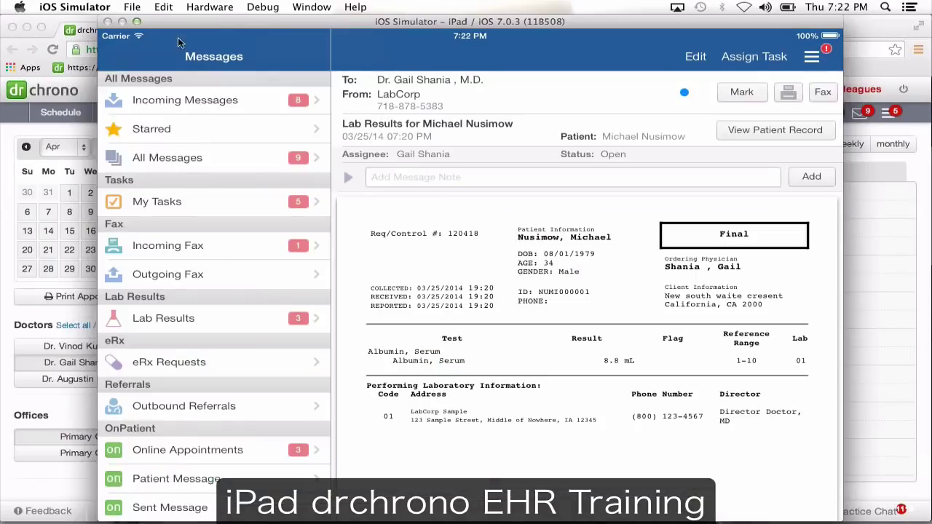
click(821, 52)
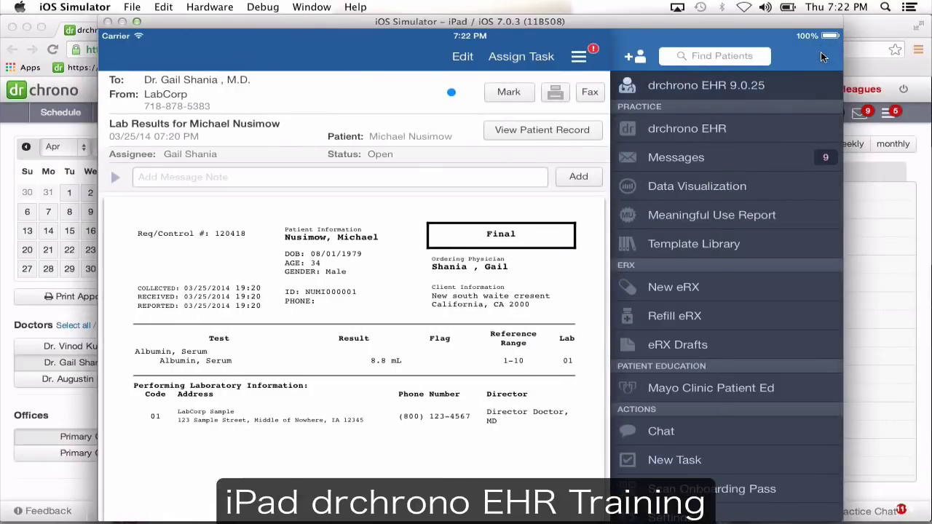
click(711, 219)
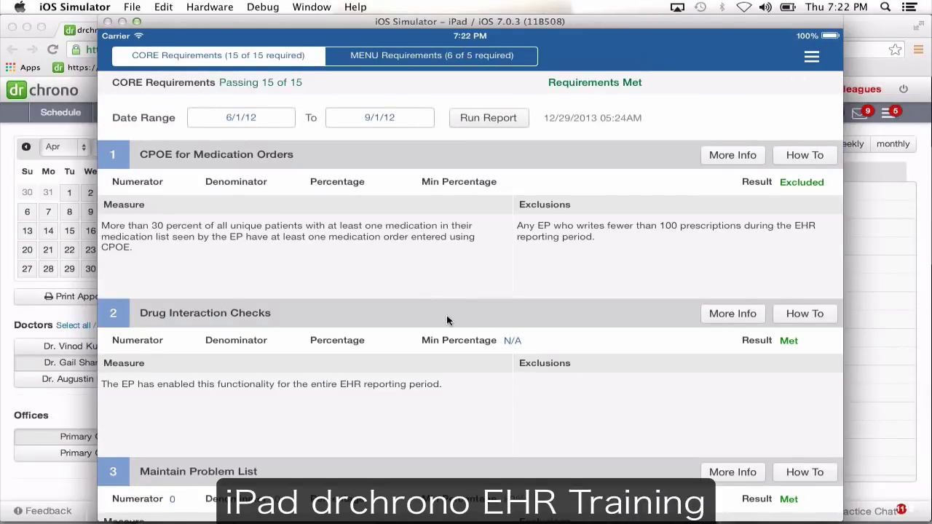
scroll(452, 239, down, 3)
scroll(477, 353, down, 8)
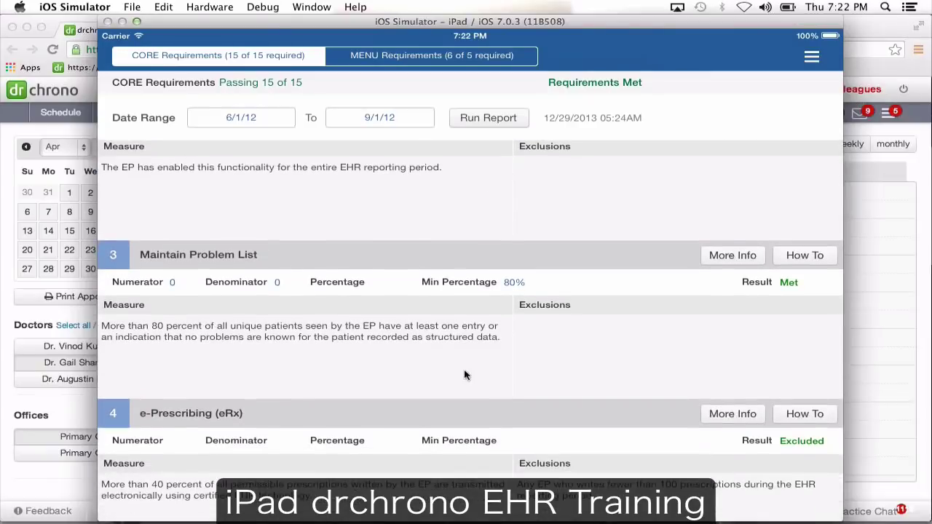
scroll(474, 210, up, 10)
scroll(486, 323, up, 3)
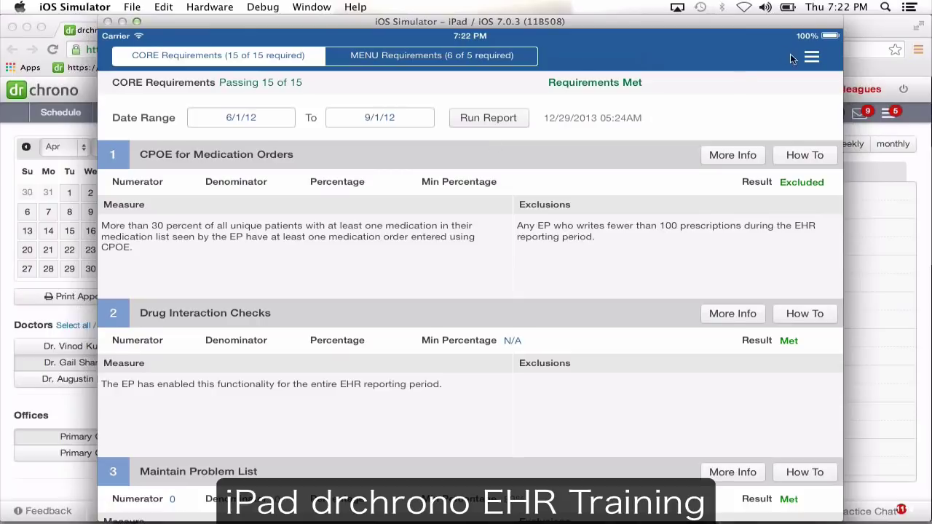
click(809, 56)
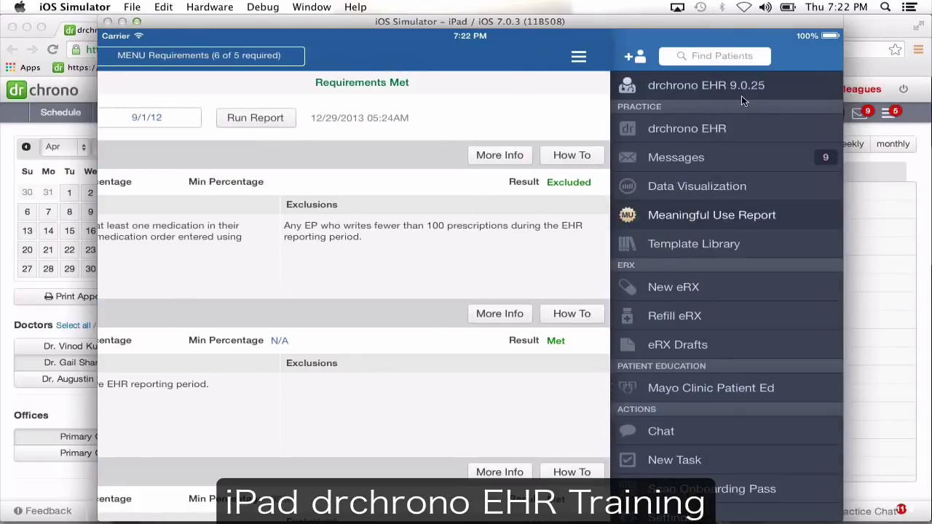
- In the Template Library, filter to Cardiologist and preview the H&P and Cardio Dynamics Report templates
click(695, 245)
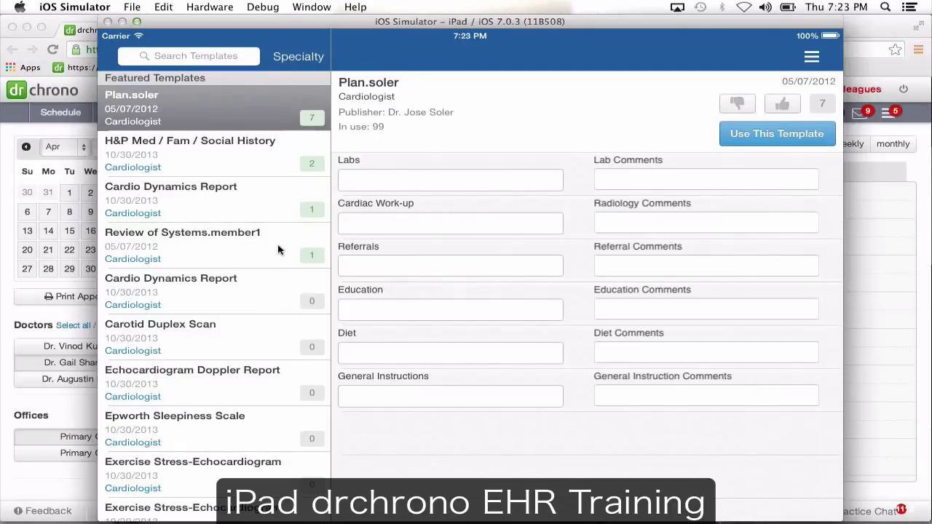
click(300, 58)
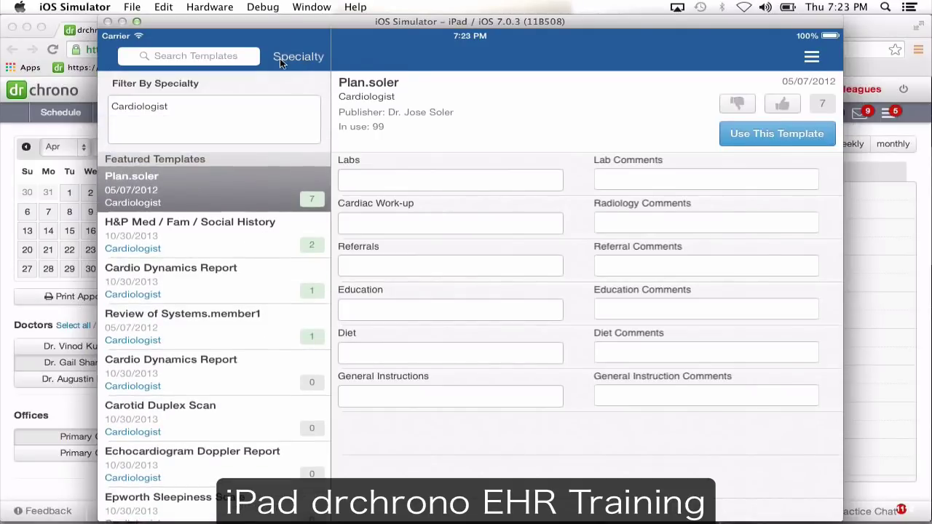
click(161, 107)
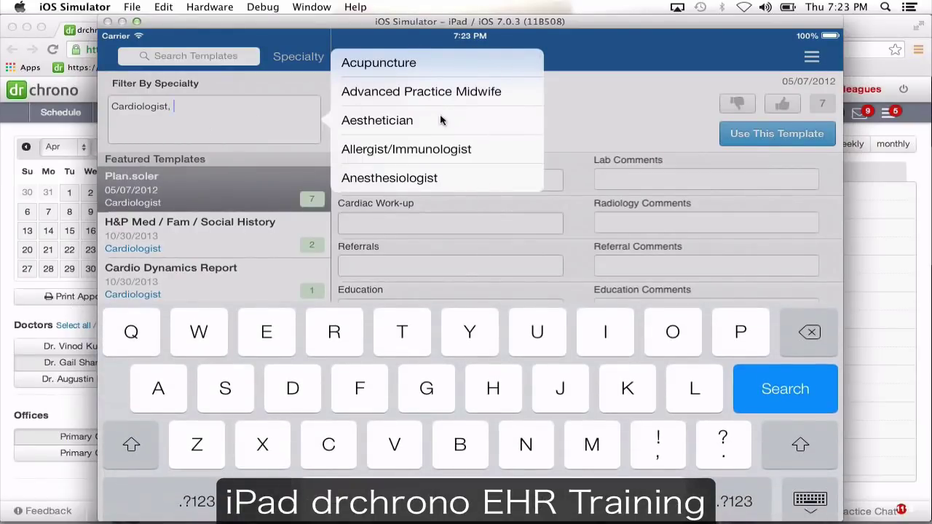
click(574, 98)
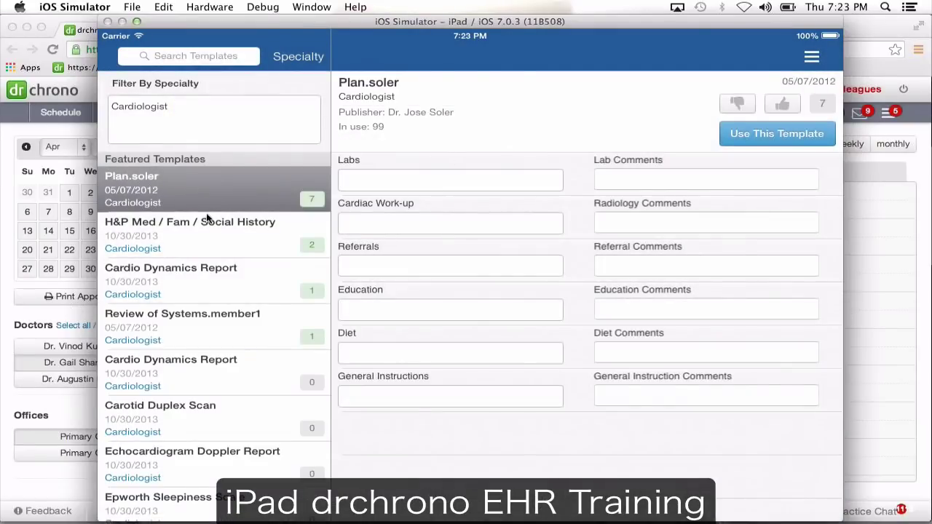
click(211, 223)
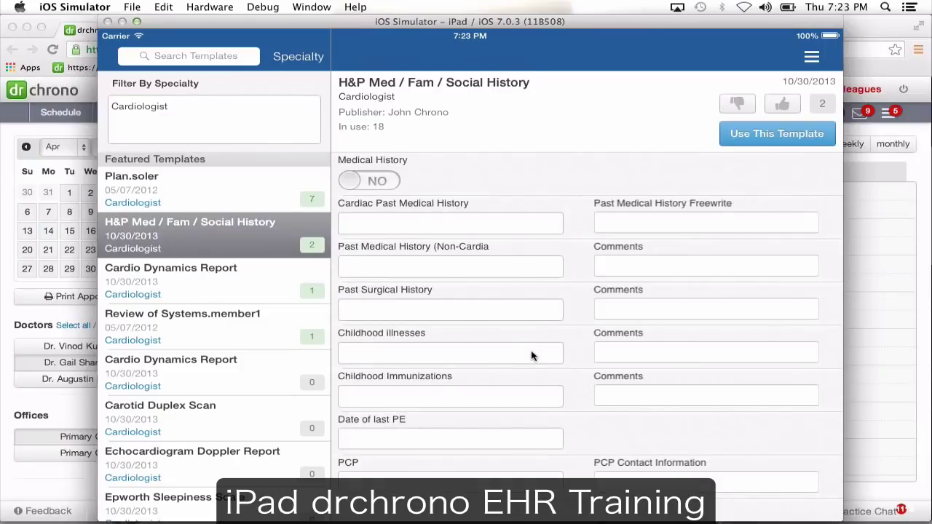
click(232, 291)
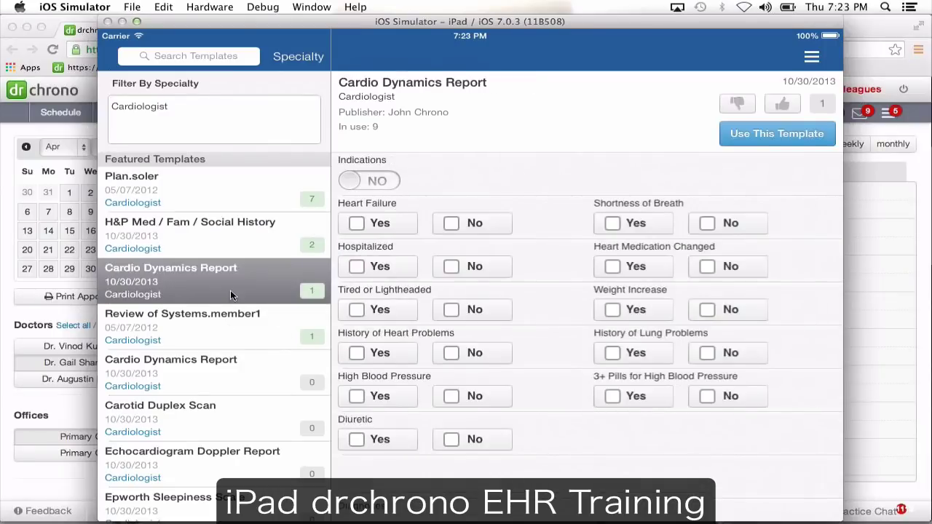
click(418, 175)
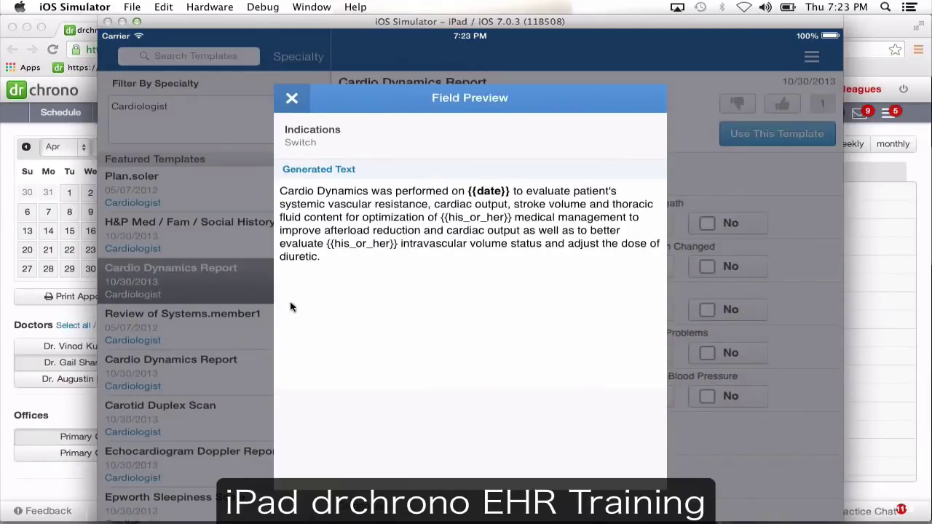
click(288, 107)
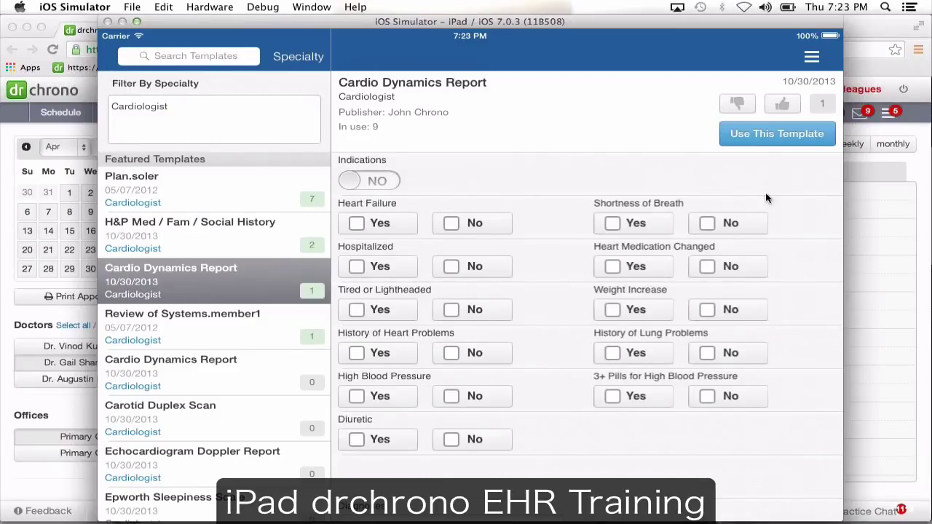
click(752, 137)
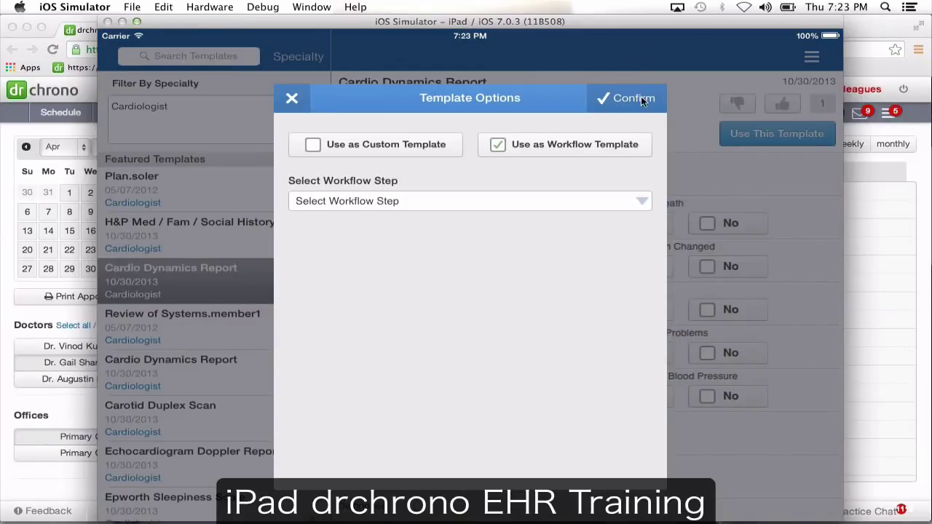
click(290, 100)
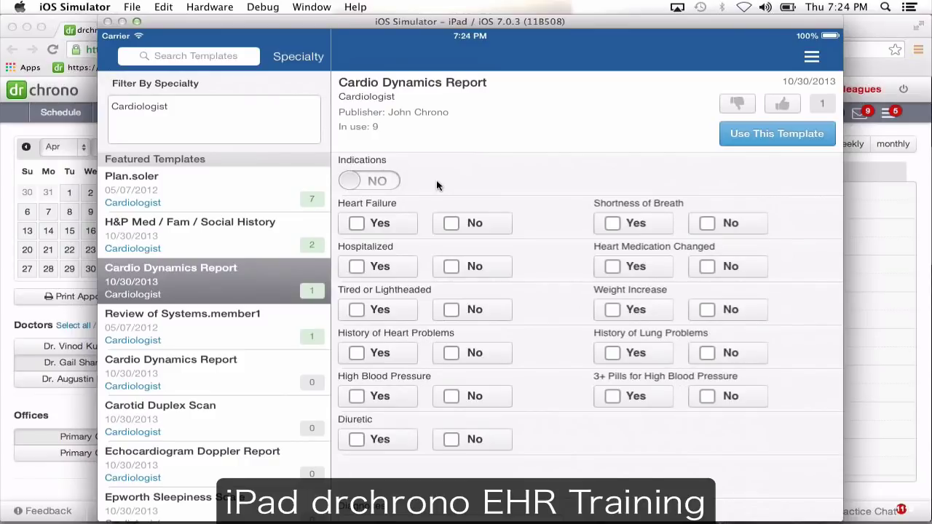
- Start a new eRx prescription from the navigation menu
click(810, 58)
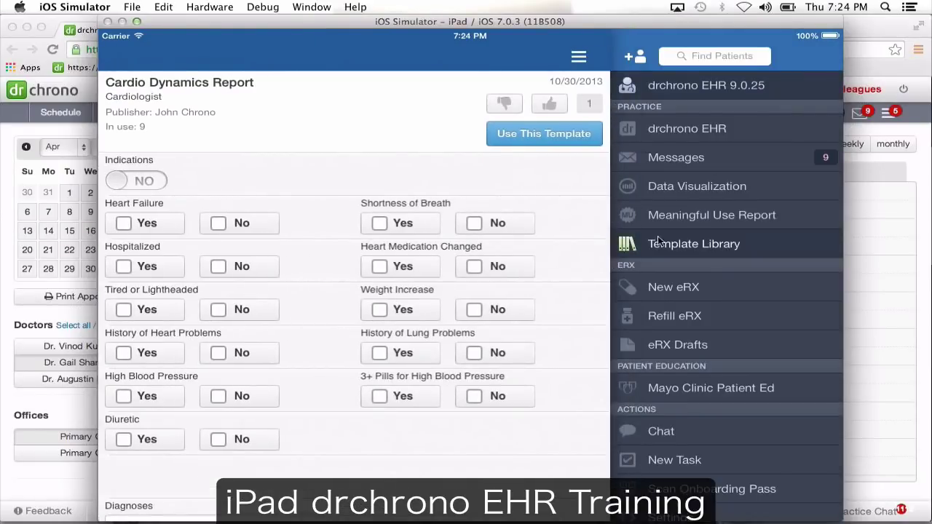
drag(698, 268, 713, 165)
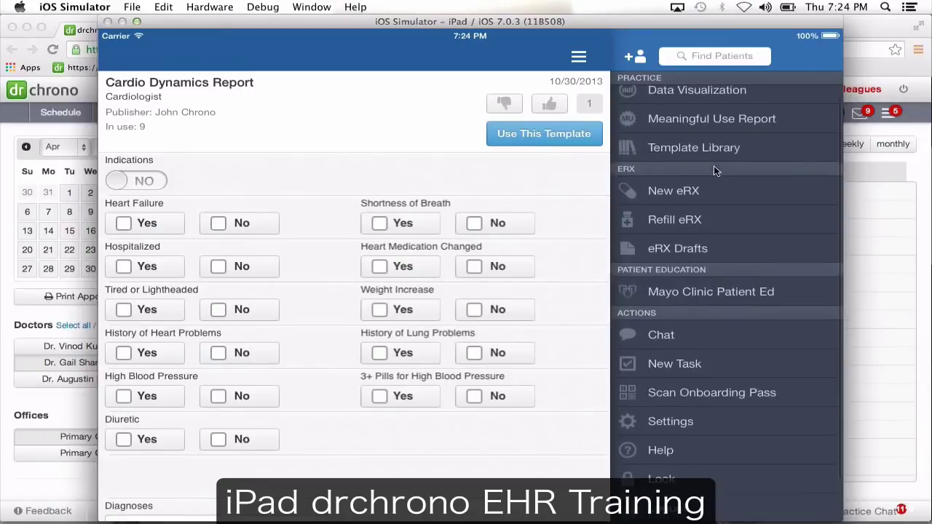
click(691, 191)
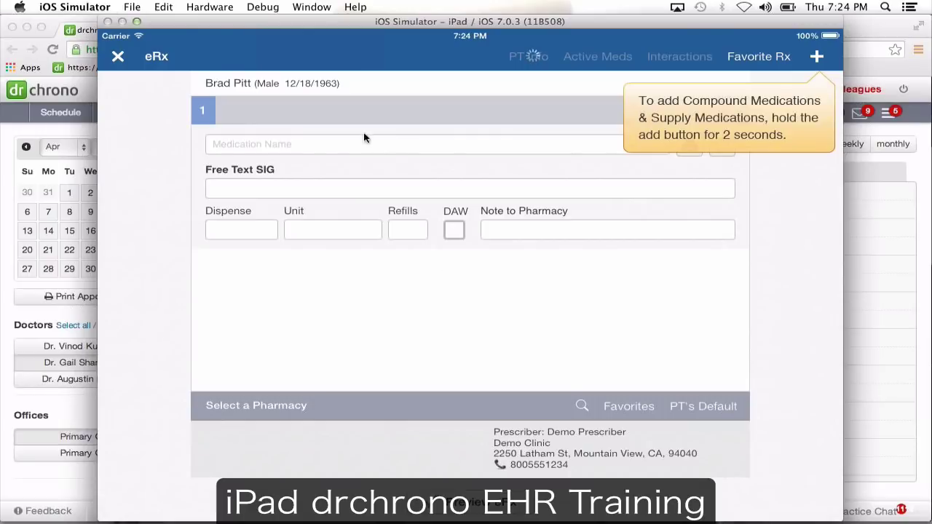
- Prescribe ampicillin 250 mg oral capsule with the free-text SIG 'once daily'
click(306, 144)
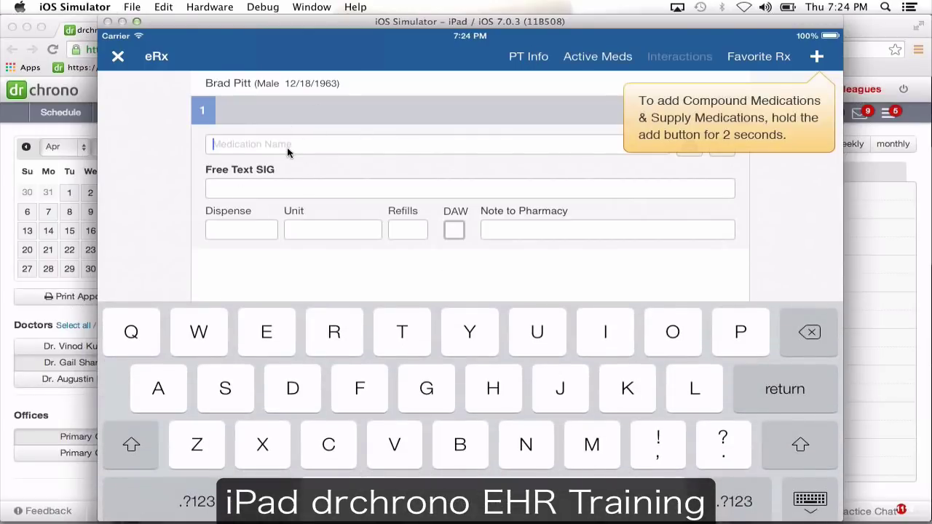
click(154, 394)
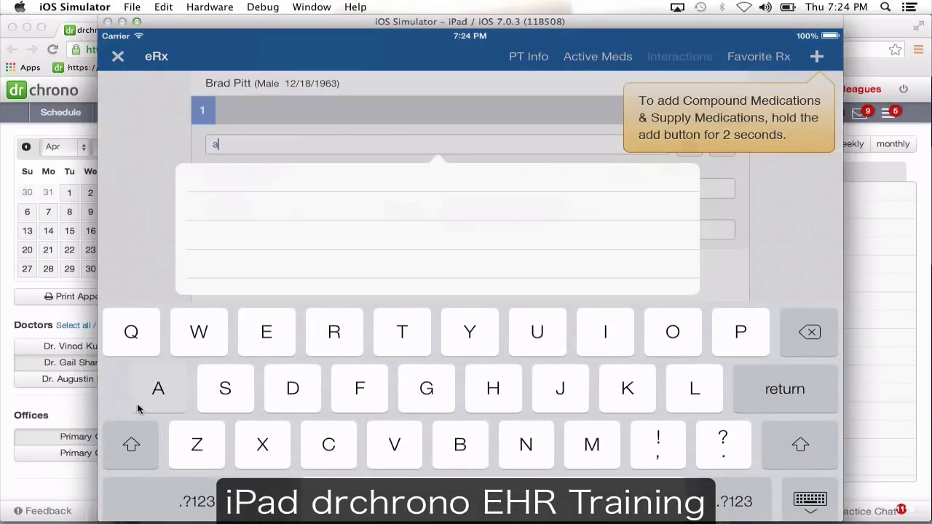
click(743, 337)
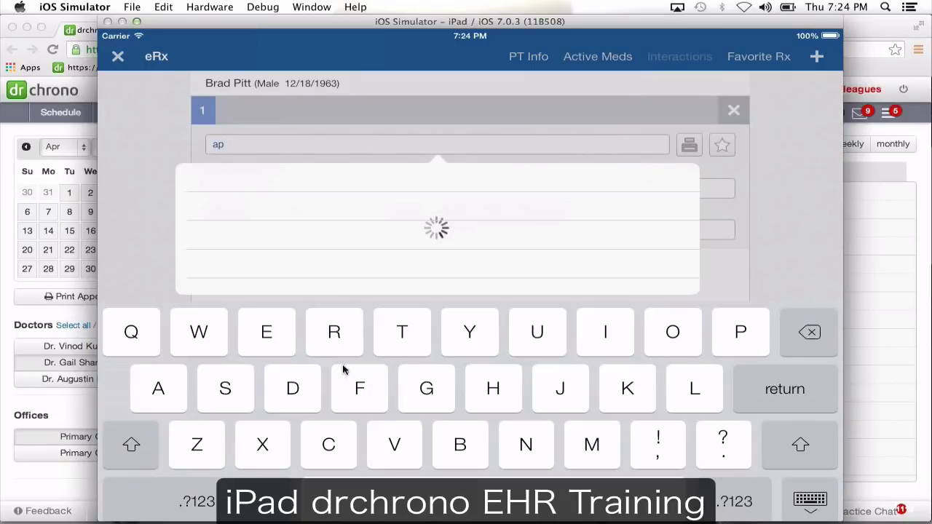
click(343, 206)
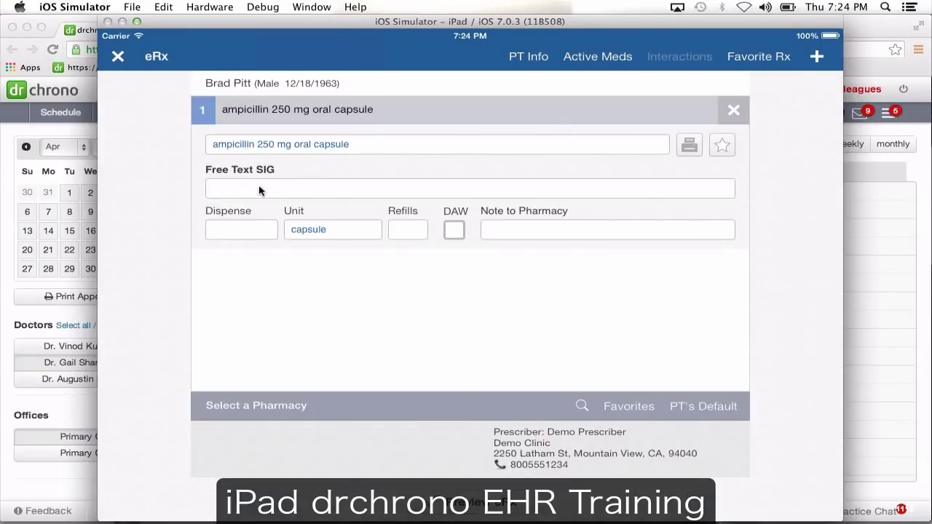
click(270, 184)
text(once )
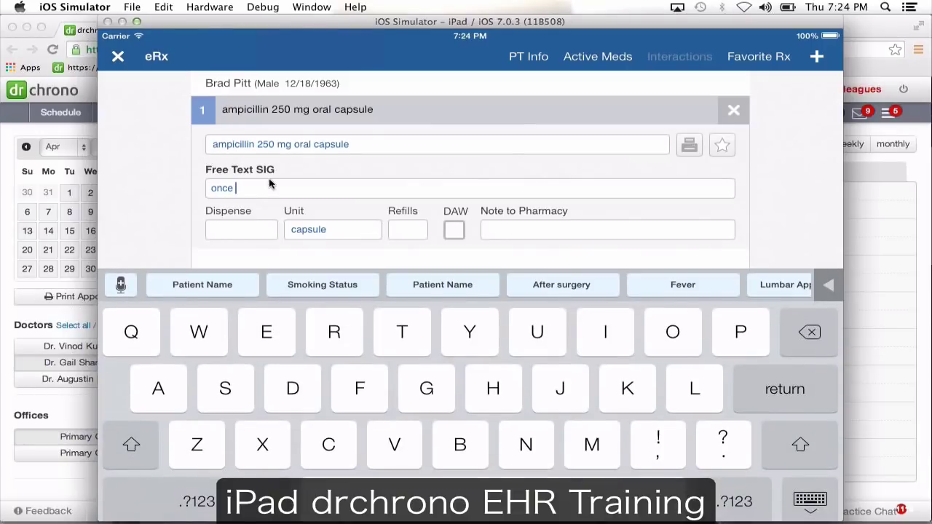
text(daily)
- Set Dispense to 7 and Refills to 12, then save the ampicillin prescription as a favorite
click(229, 226)
click(369, 355)
click(398, 235)
click(337, 460)
click(403, 453)
click(607, 503)
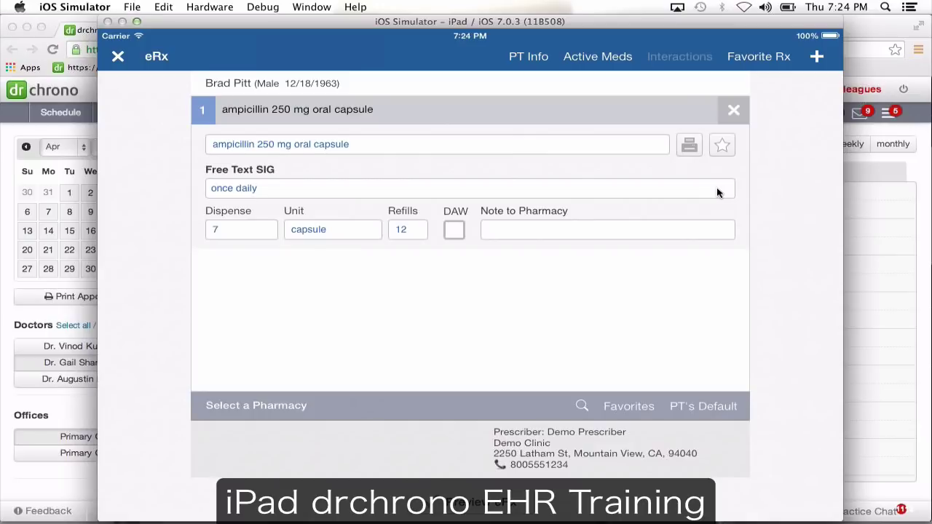
click(723, 147)
- Add a second prescription from favorites, Cetrotide 3 mg subcutaneous injection, and dismiss the reminder banner
click(816, 57)
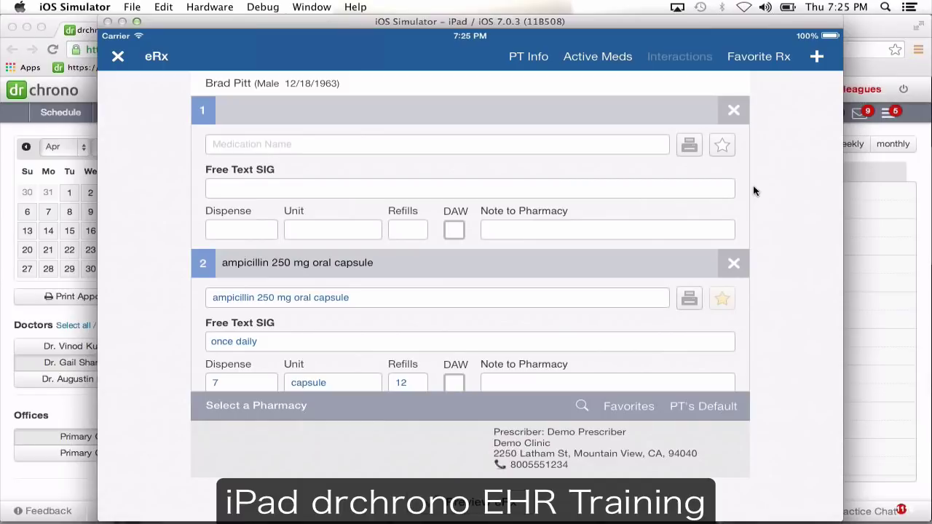
click(750, 56)
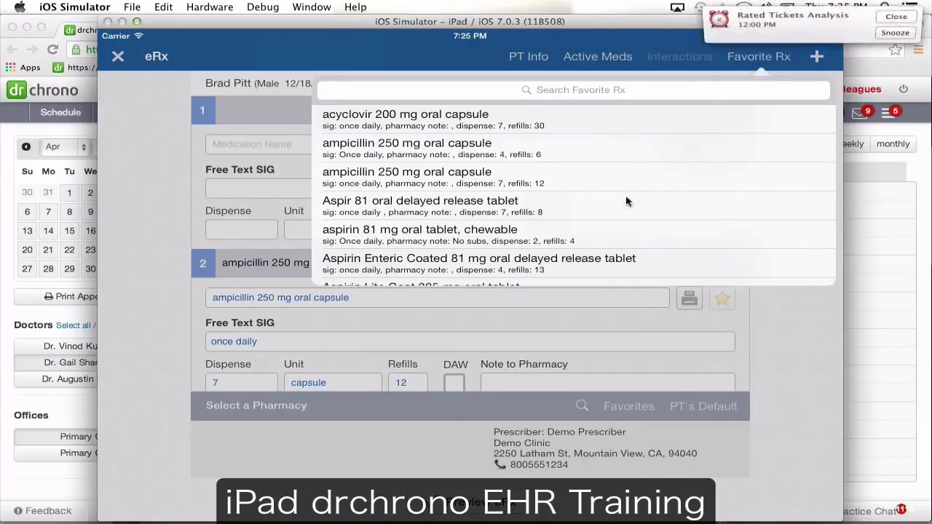
drag(617, 210, 657, 117)
drag(482, 264, 502, 173)
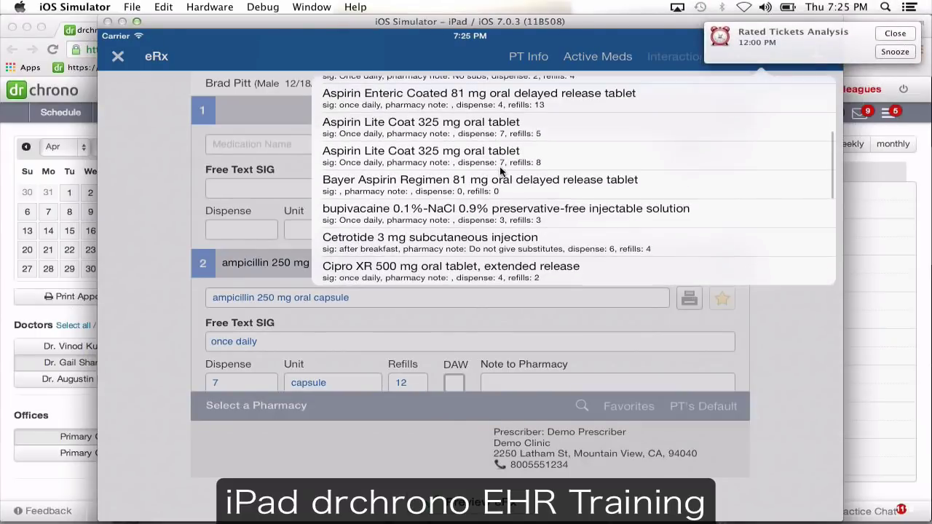
click(440, 242)
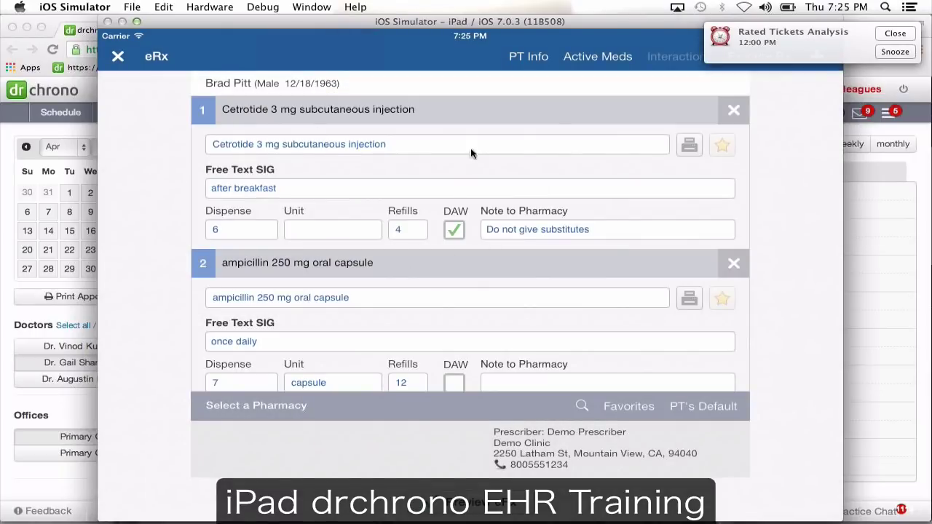
click(750, 33)
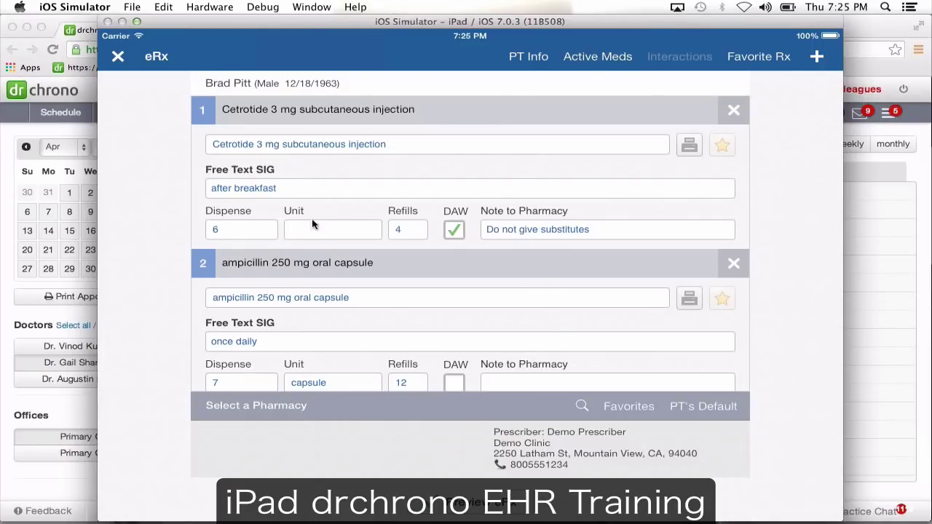
- Search pharmacies for 'wa' and select Walgreens #00890 (Retail) as the prescription pharmacy
click(584, 406)
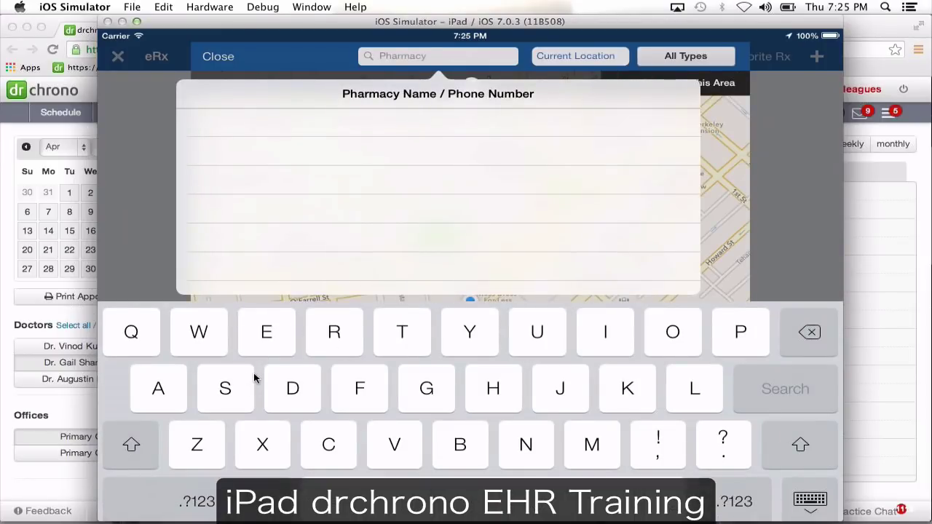
text(wa)
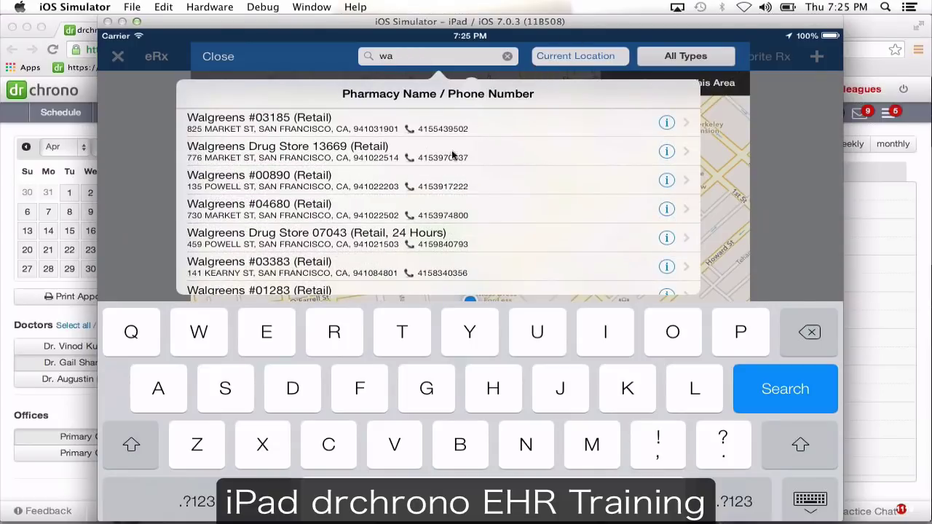
click(384, 182)
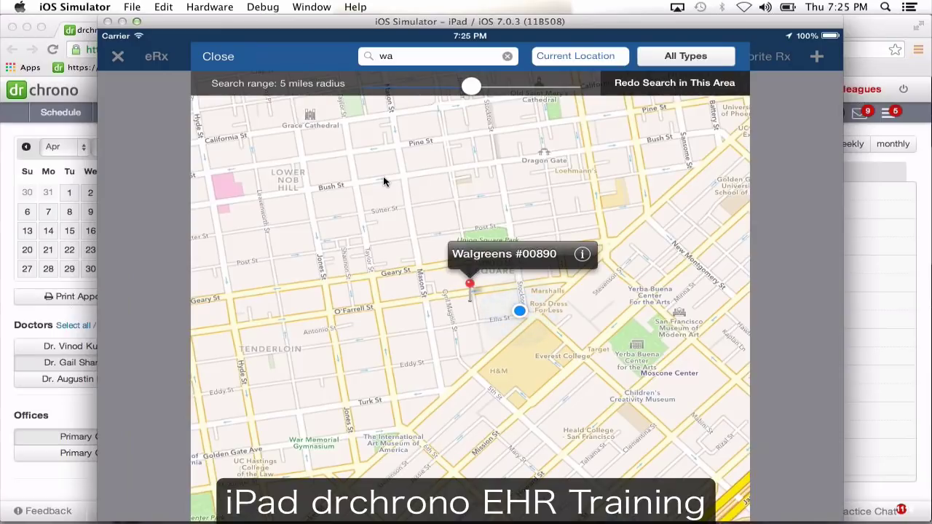
click(583, 255)
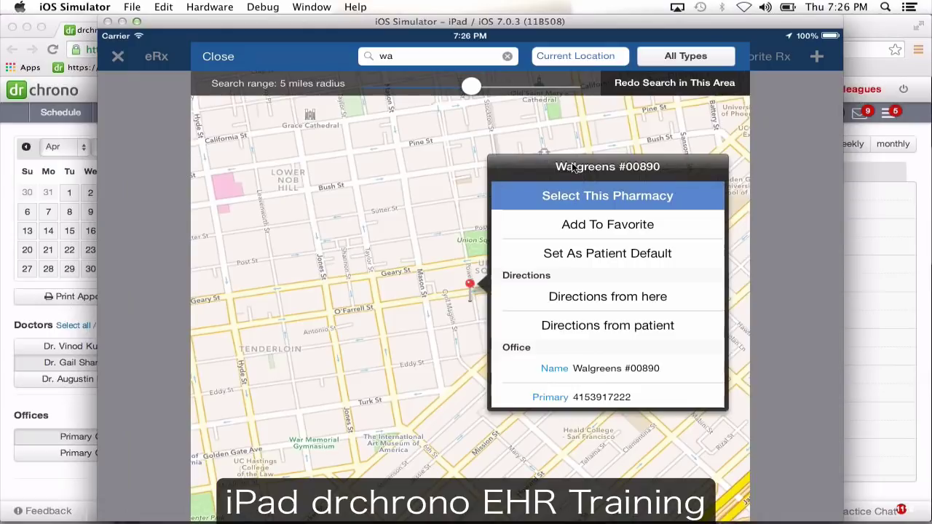
click(541, 195)
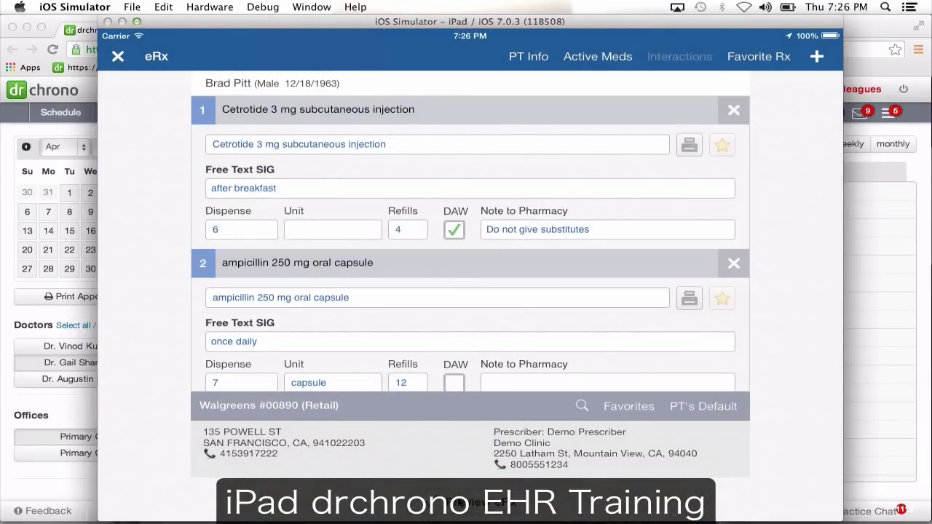
- Review both prescriptions for interactions, then dismiss the Send Rx options without sending
click(460, 502)
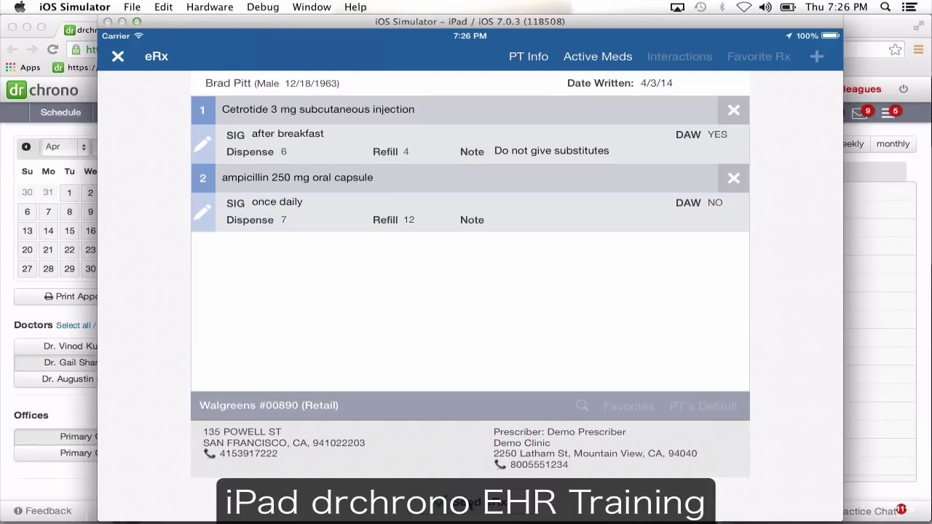
click(458, 503)
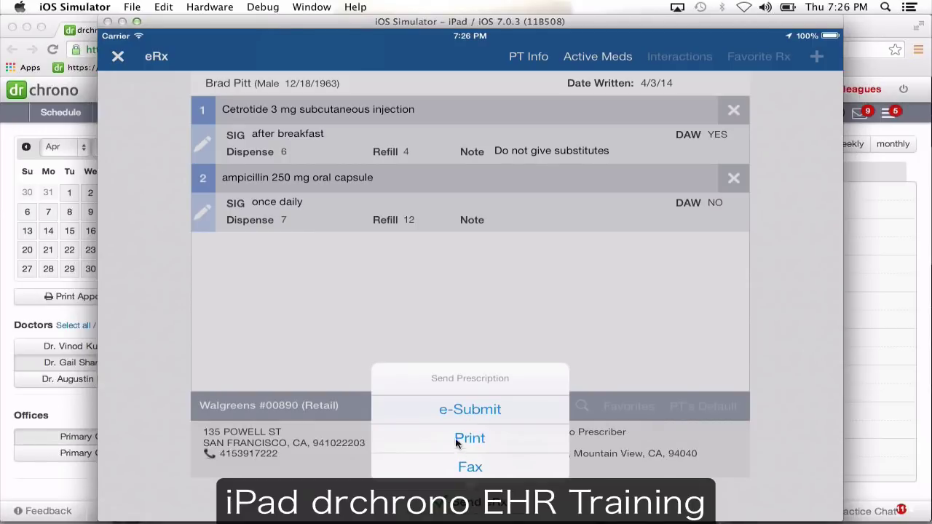
click(661, 334)
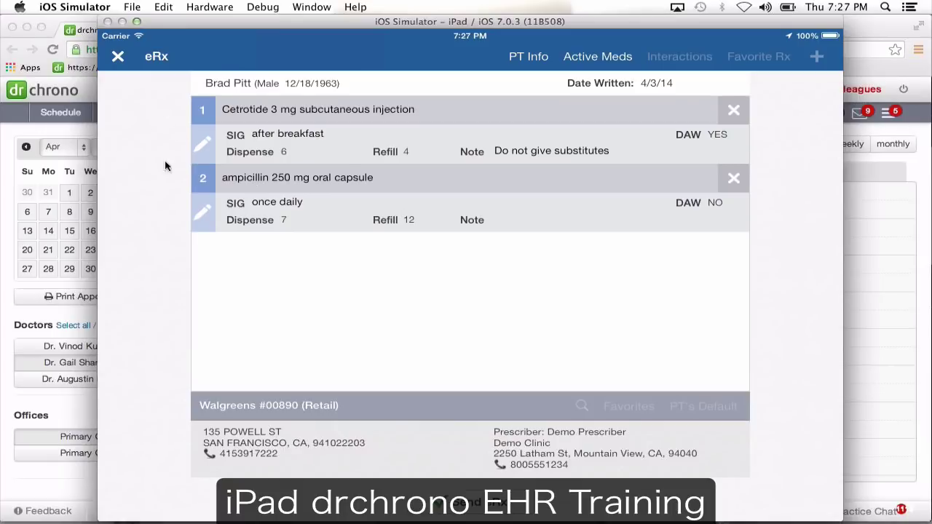
- Save the eRx as a draft and reload it from eRX Drafts
click(119, 57)
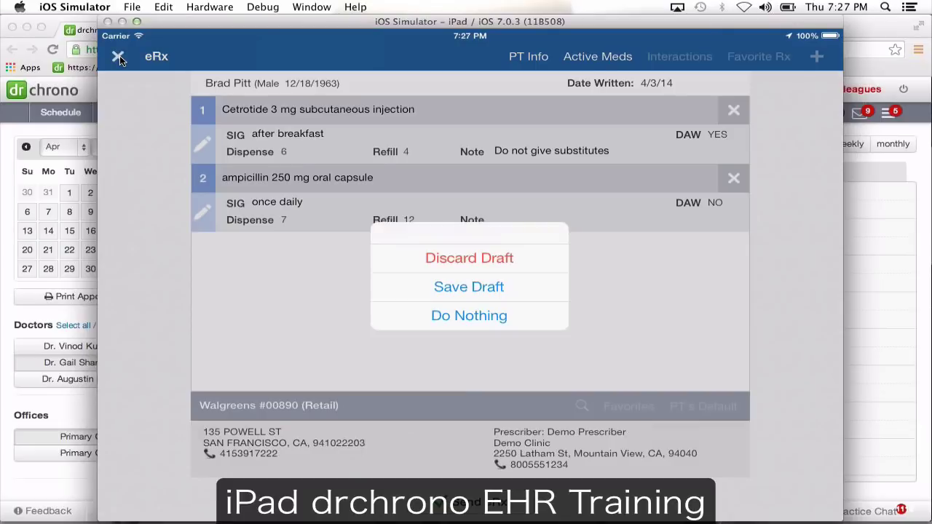
click(468, 287)
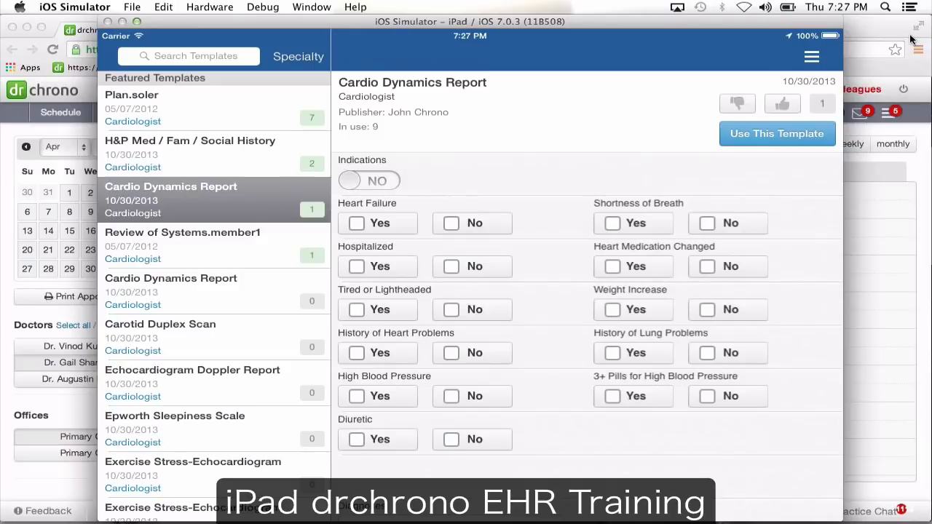
click(813, 57)
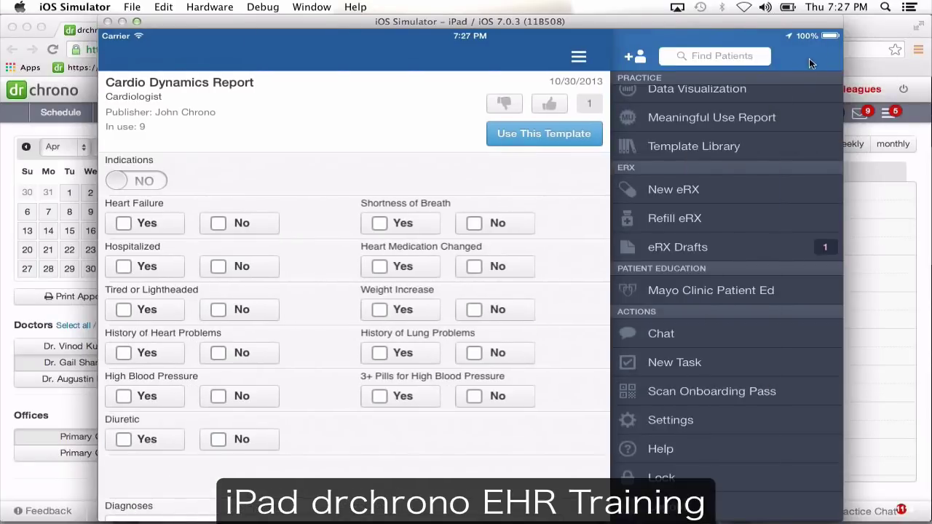
click(683, 247)
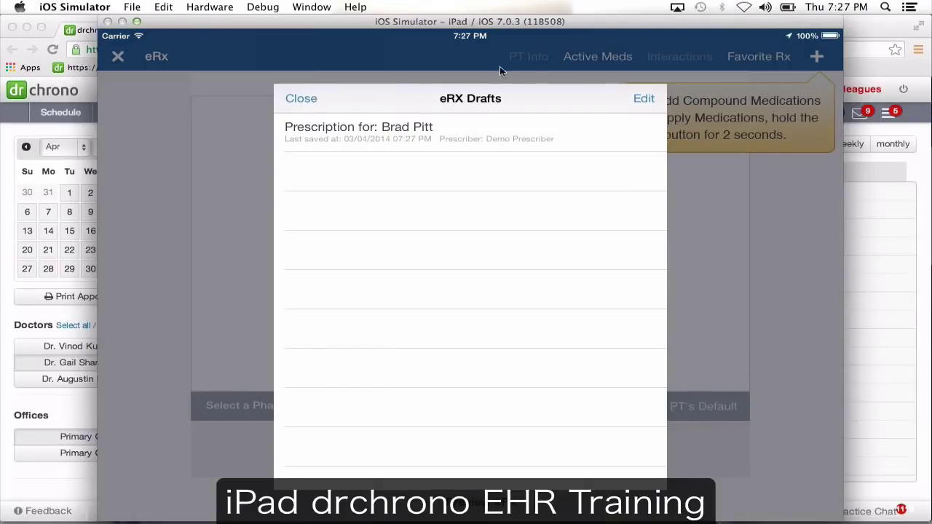
click(447, 127)
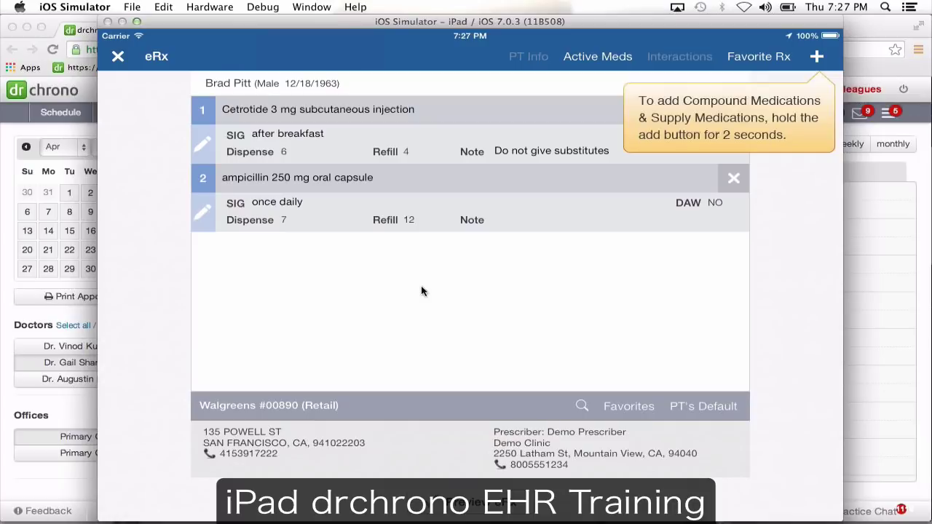
- Review the reloaded prescriptions, then close the form and discard the draft
click(470, 502)
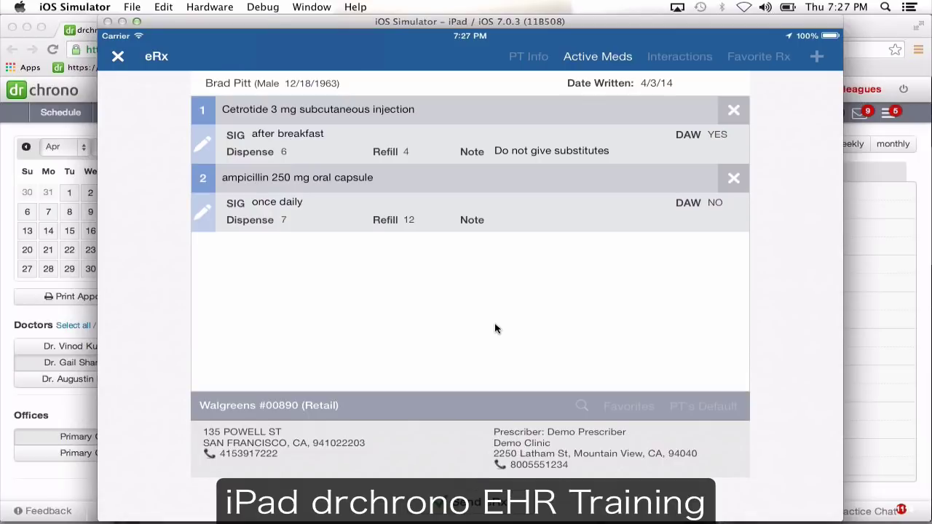
click(121, 58)
click(453, 259)
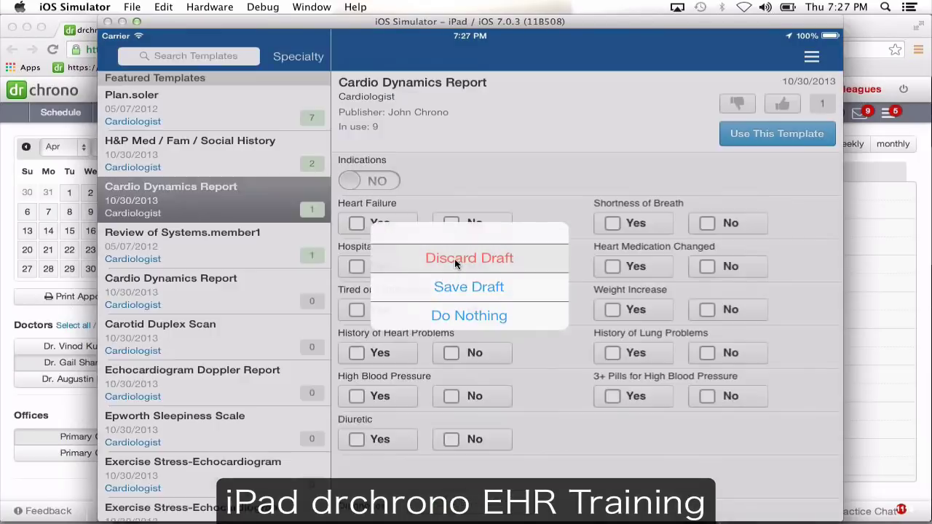
click(813, 58)
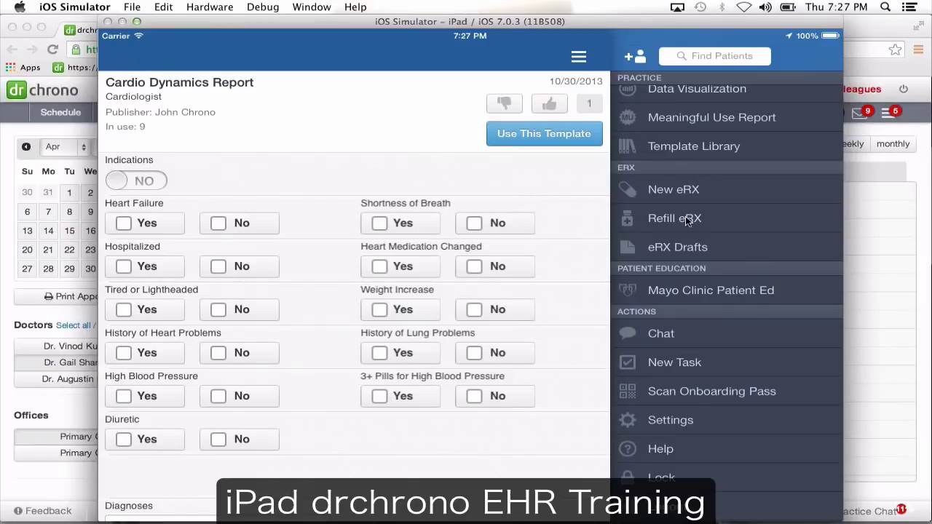
- Open the Mayo Clinic Patient Ed library and search it for 'cancer'
click(672, 293)
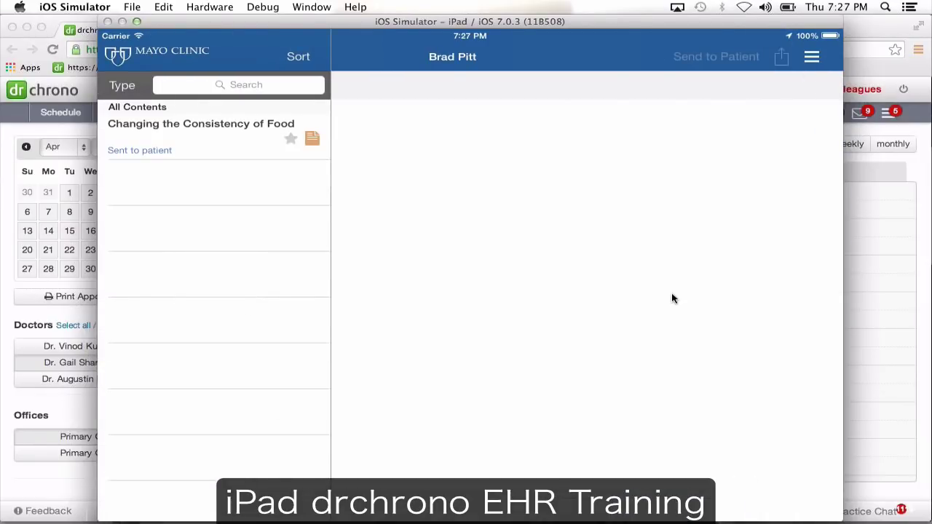
click(274, 146)
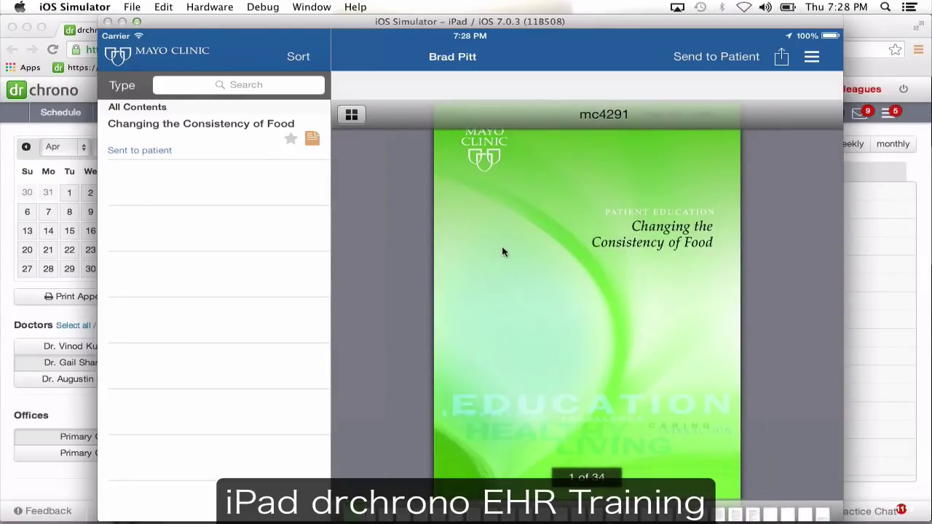
click(270, 88)
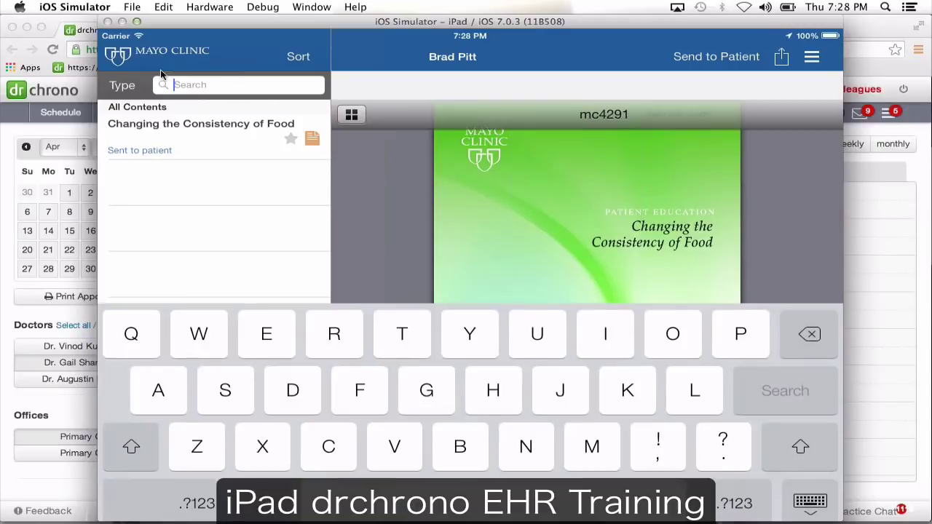
click(313, 446)
click(154, 387)
click(528, 451)
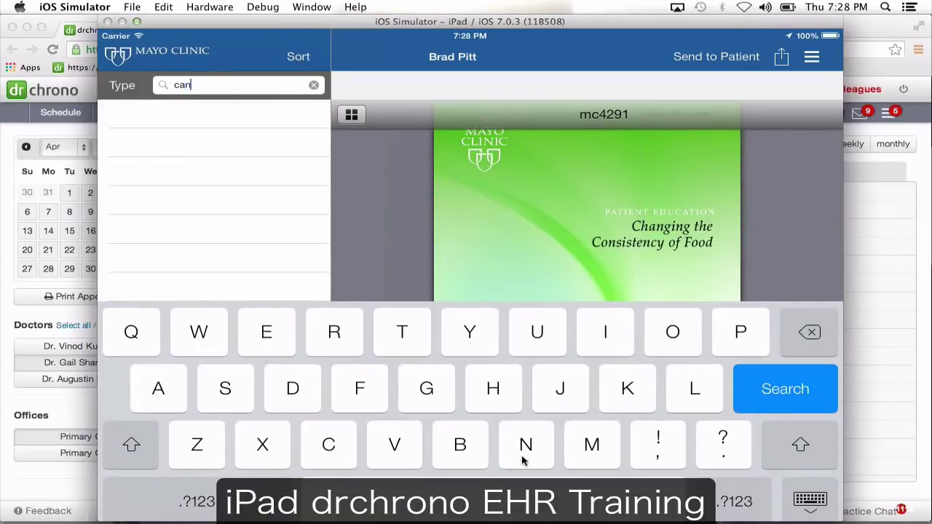
click(345, 452)
click(265, 333)
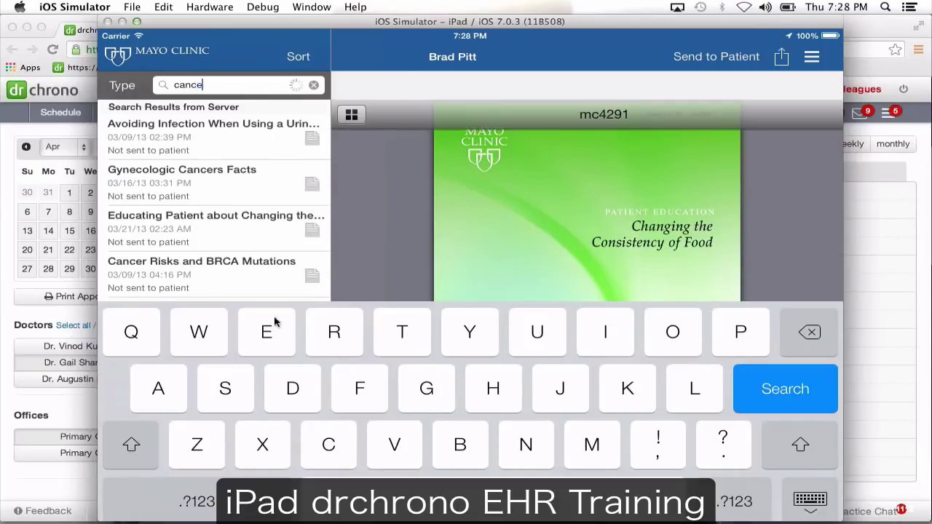
click(333, 353)
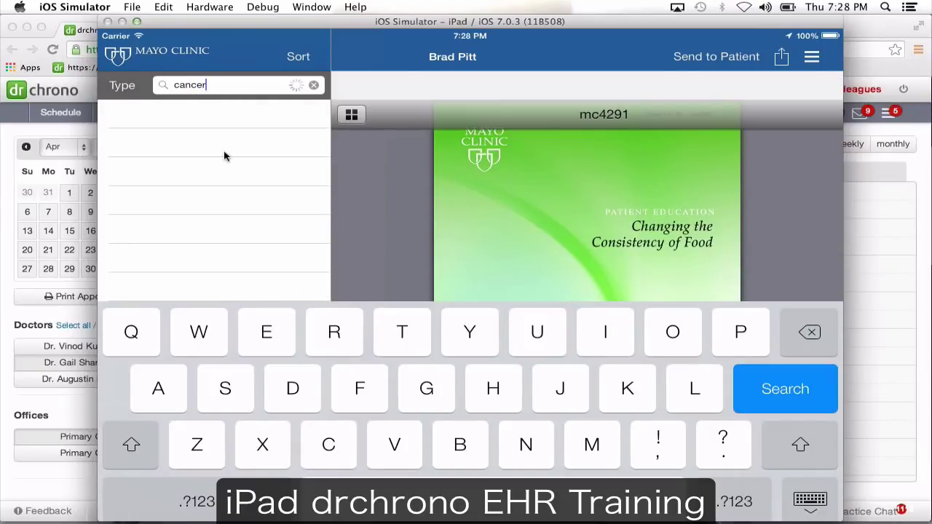
- Open the How Cancers Are Named handout and turn to page 2
click(198, 146)
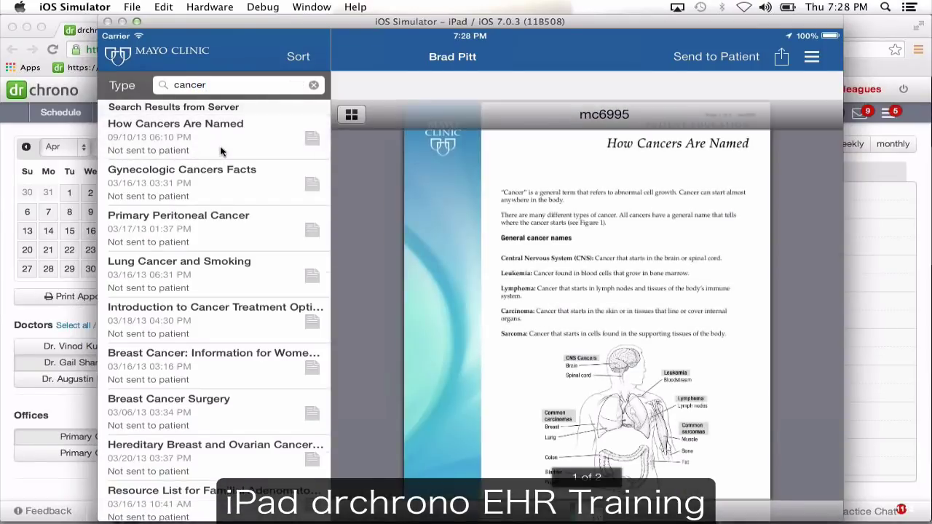
click(638, 293)
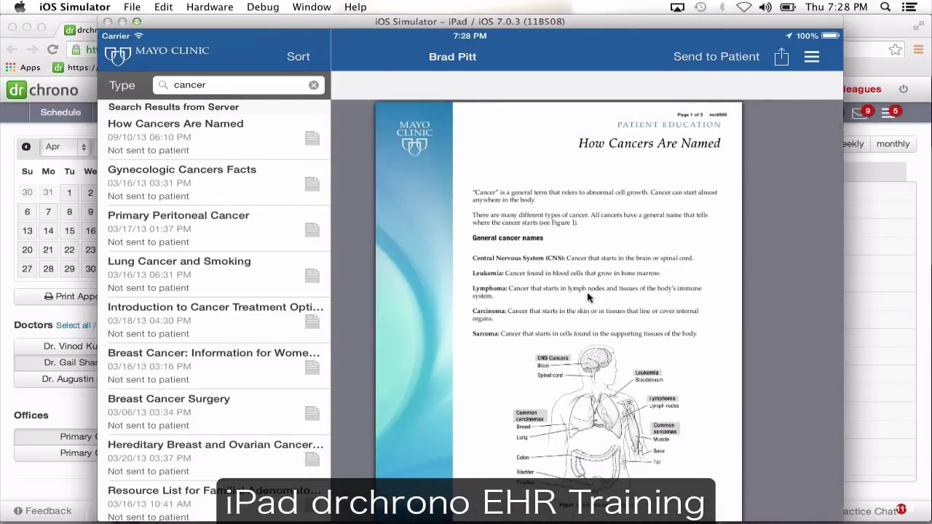
drag(615, 294, 512, 312)
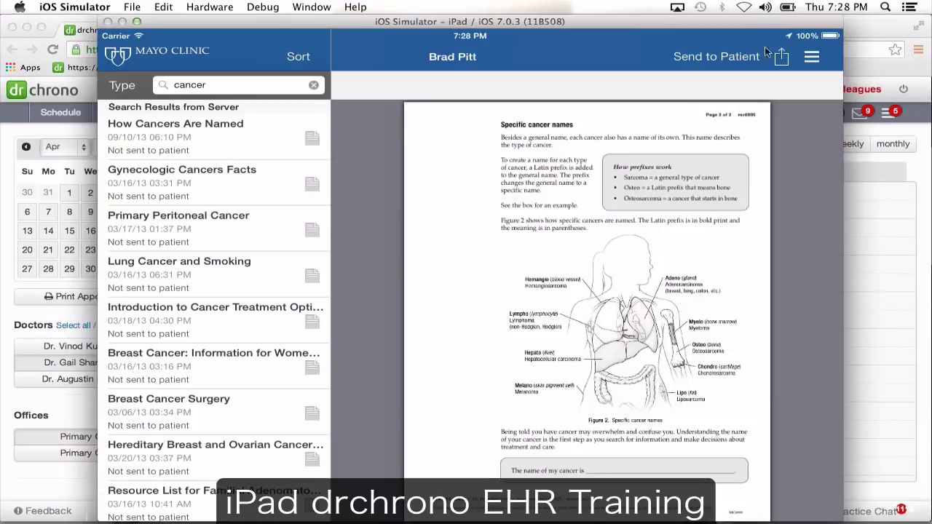
click(813, 57)
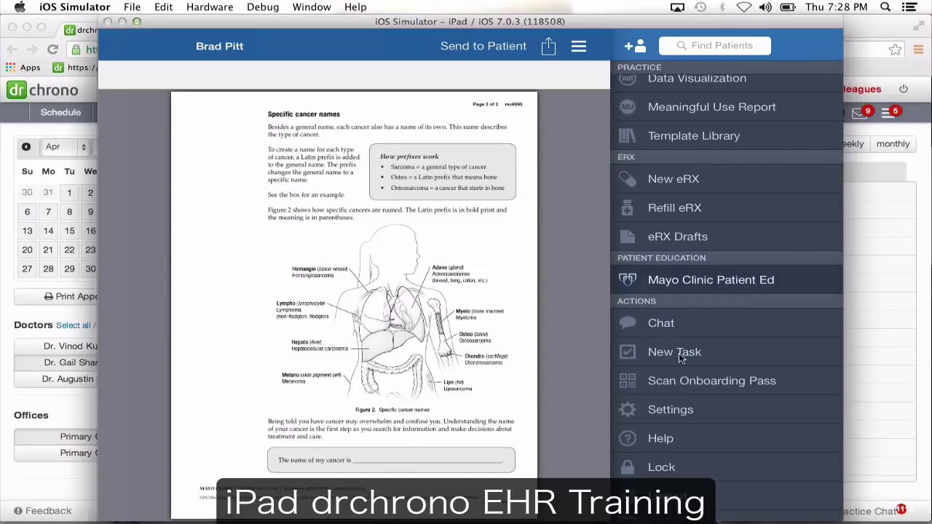
click(688, 353)
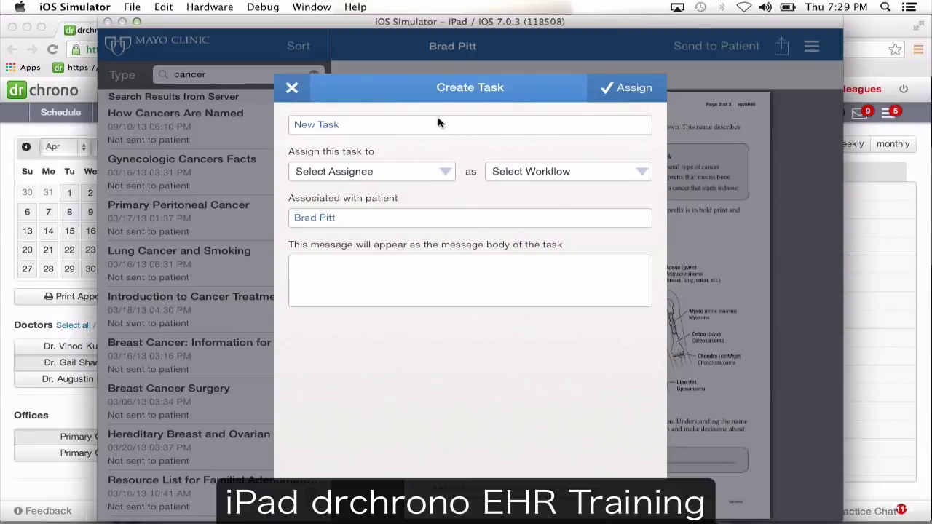
click(413, 169)
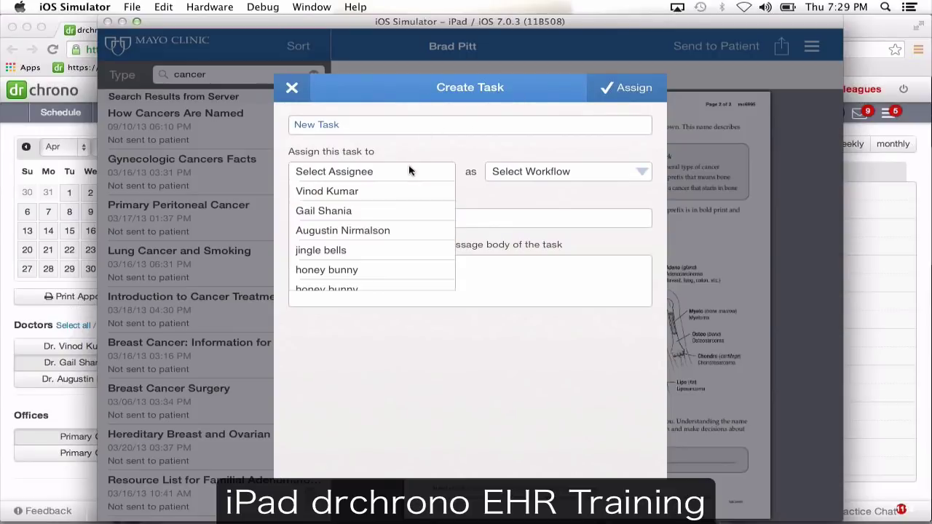
click(383, 210)
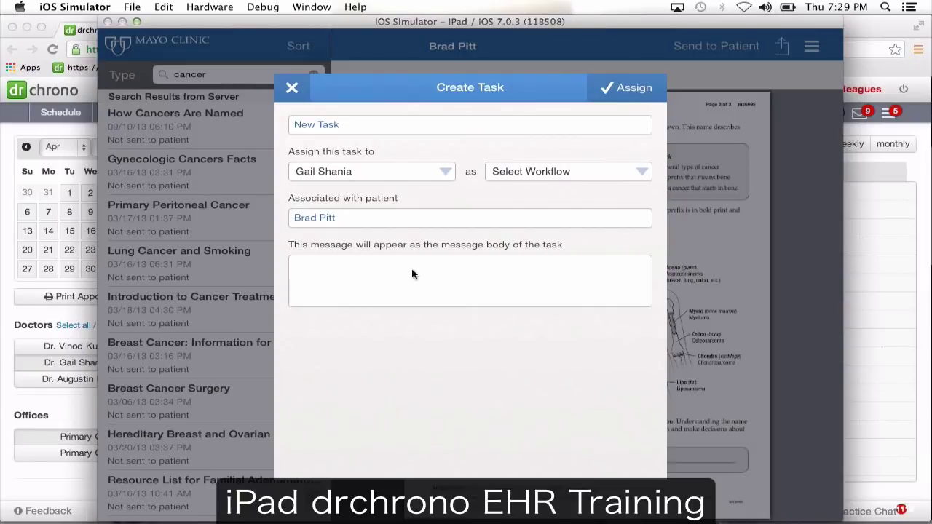
click(292, 89)
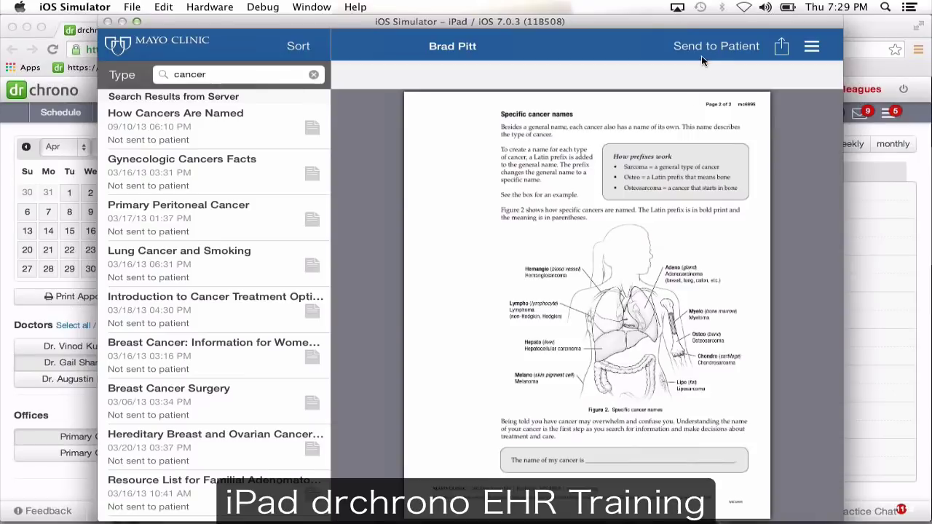
- Close the patient education viewer and briefly view the app Settings
click(813, 47)
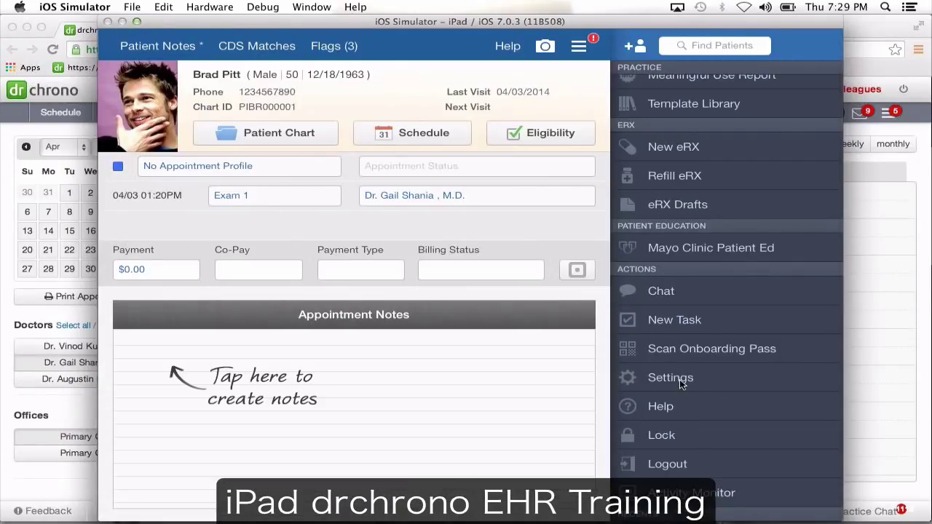
click(670, 378)
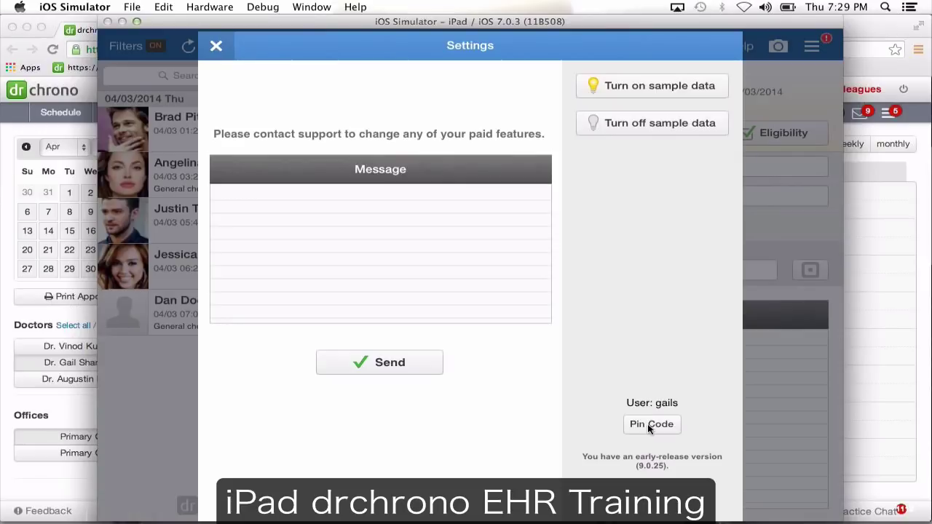
click(216, 46)
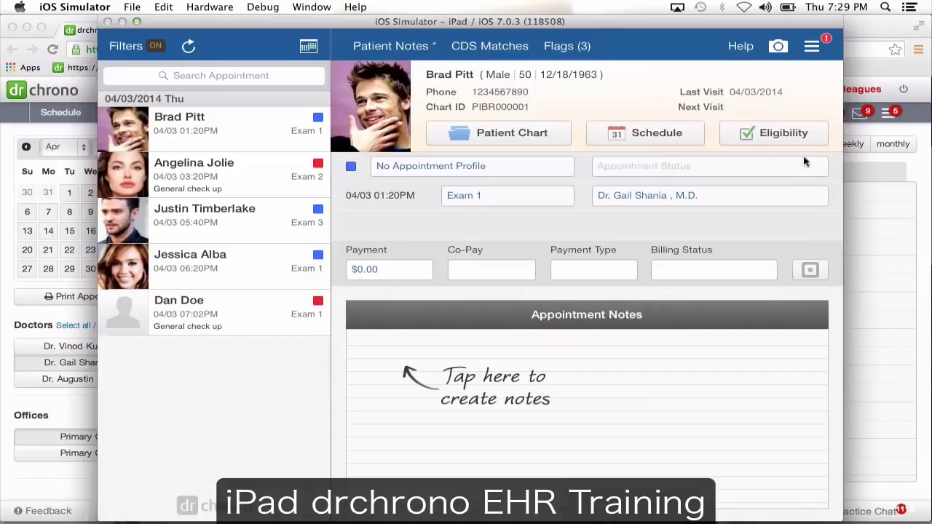
- Check sync activity and connection status in the Activity Monitor, then close it
click(811, 46)
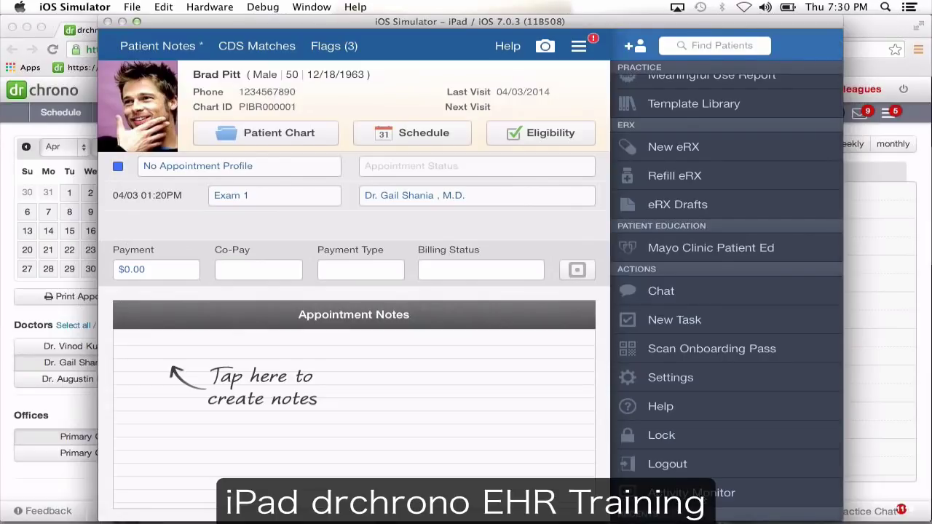
click(692, 493)
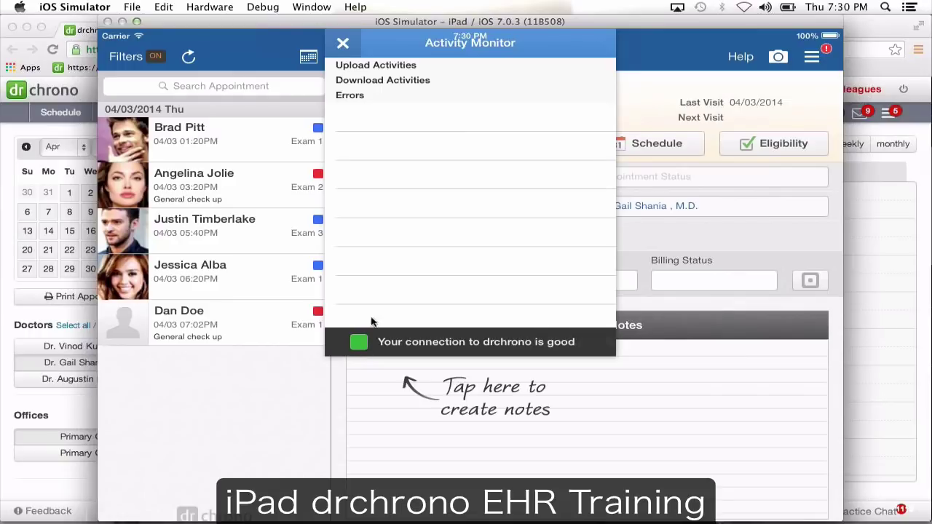
click(344, 44)
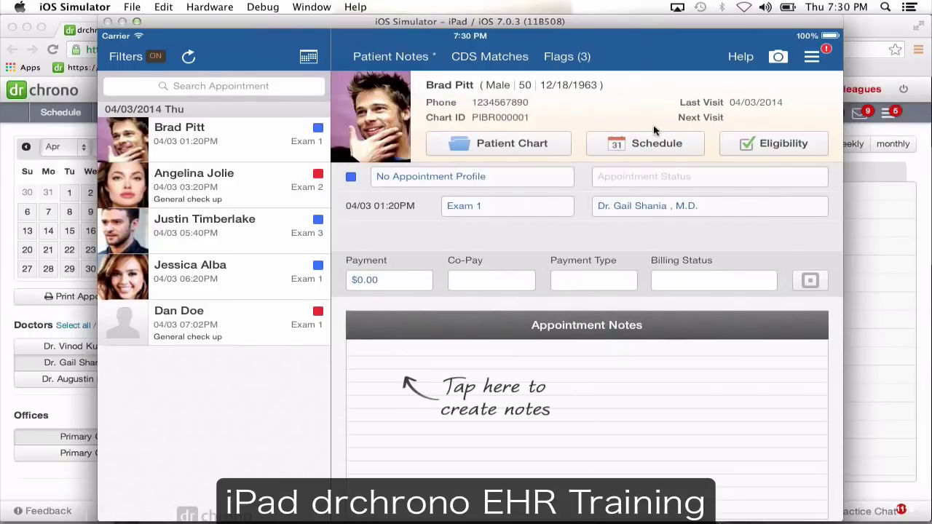
- Open the patient's 04/03 1:20 PM Exam 1 appointment from the appointment list
click(813, 59)
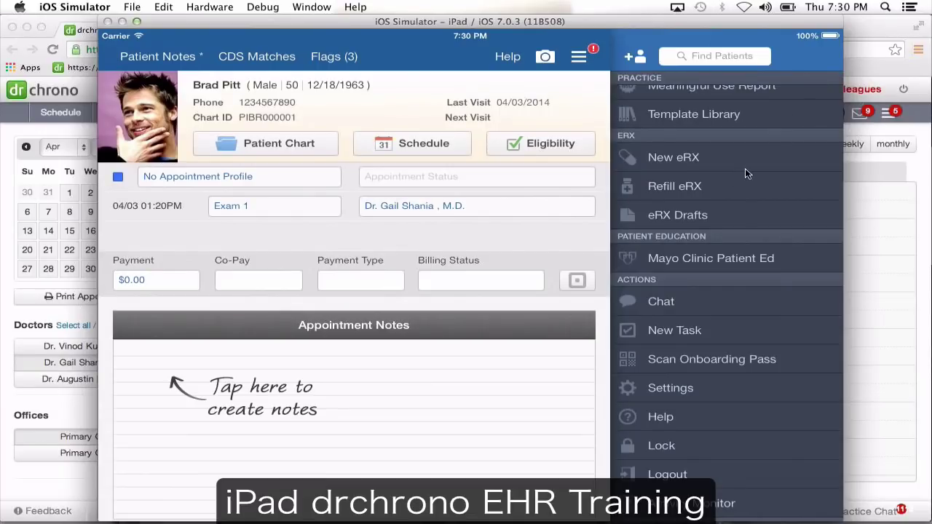
scroll(742, 217, up, 5)
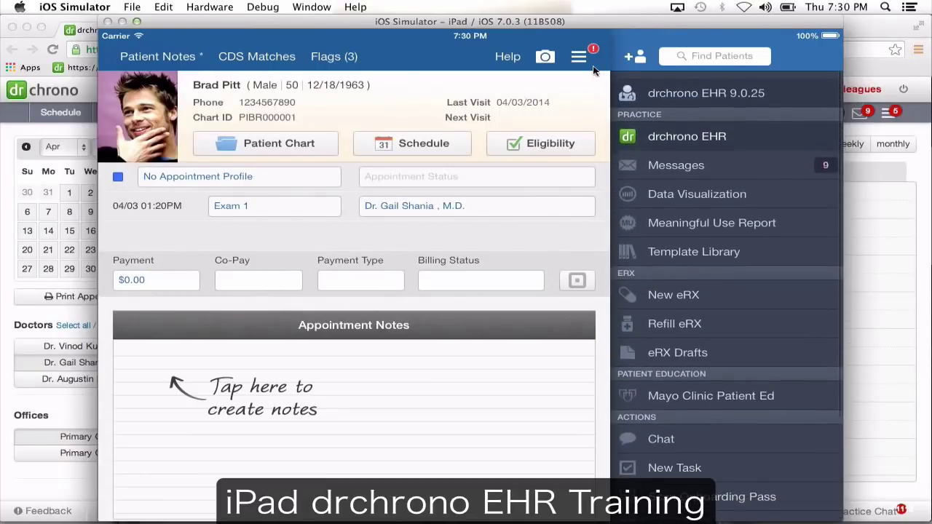
click(584, 58)
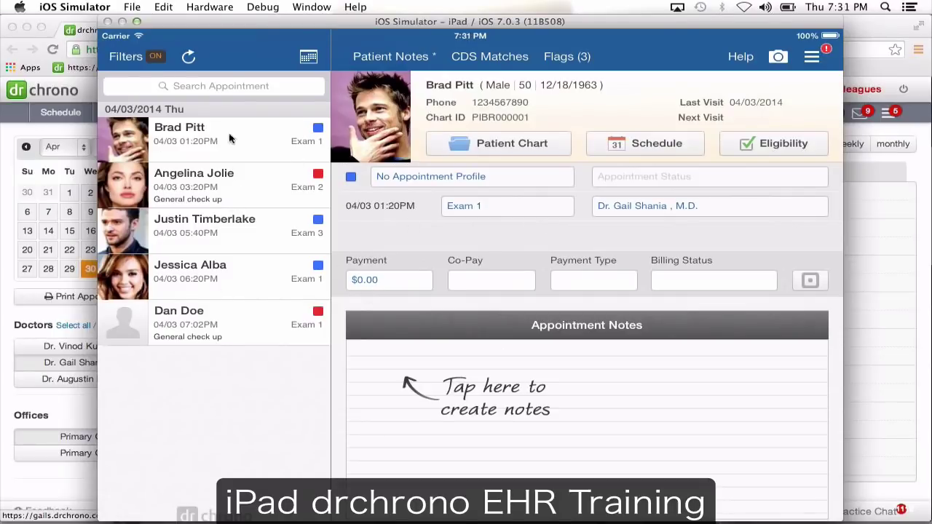
click(197, 139)
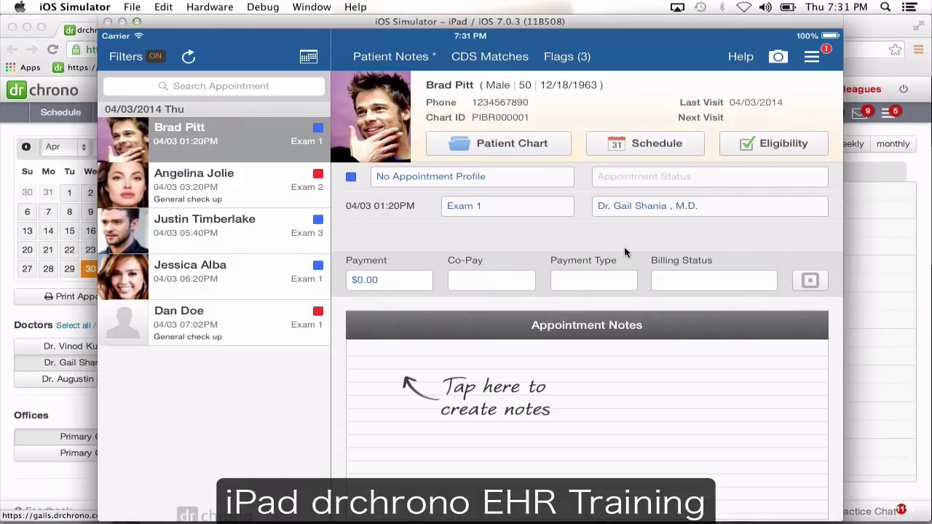
- Enter a $400.00 payment, backing out of the Pay with Square card screen
click(401, 281)
click(459, 275)
click(469, 334)
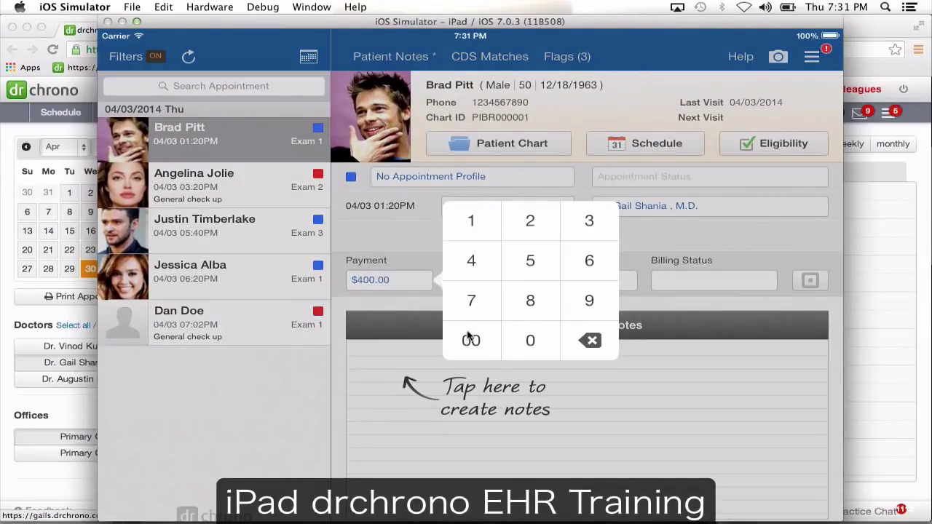
click(414, 259)
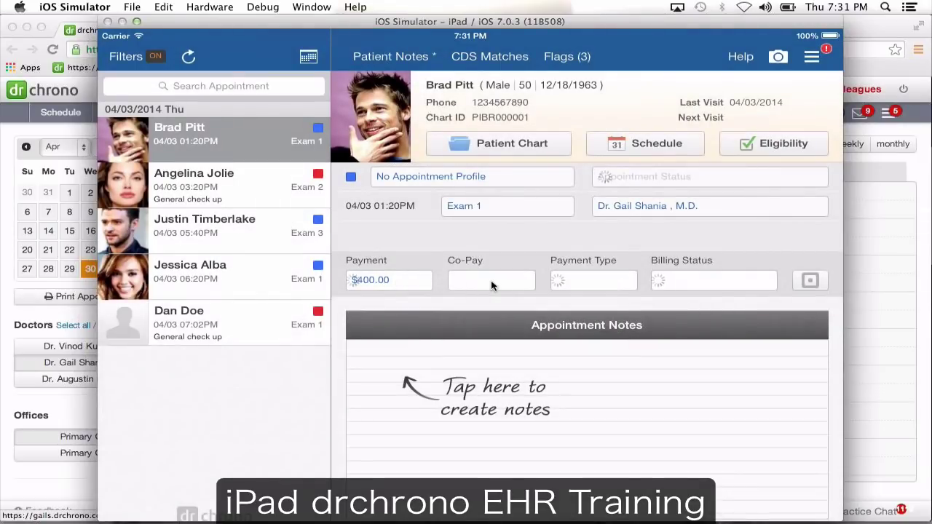
click(810, 281)
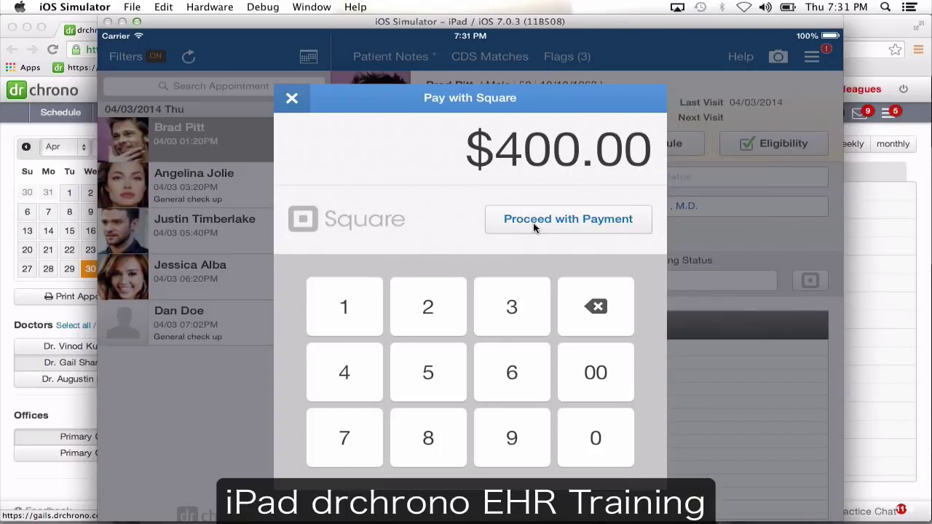
click(292, 99)
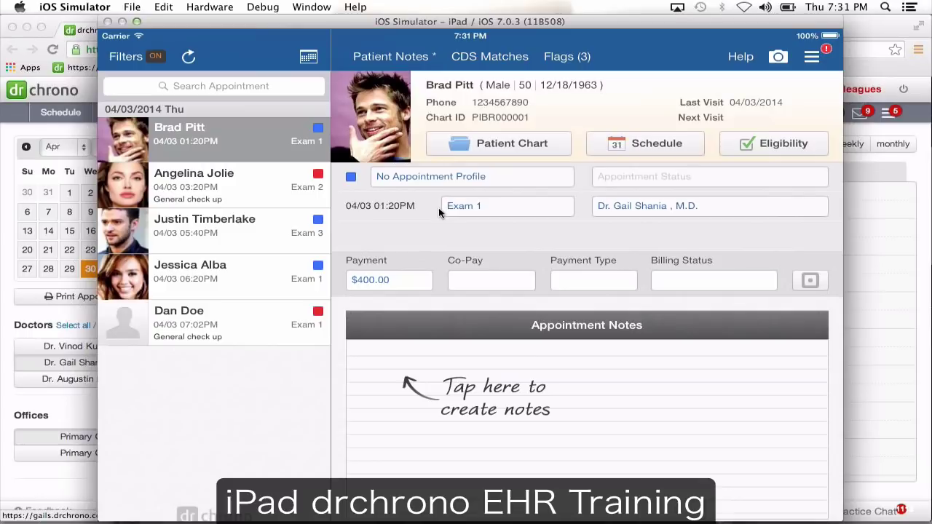
- Set the appointment status to In Session
click(476, 155)
click(616, 181)
click(468, 178)
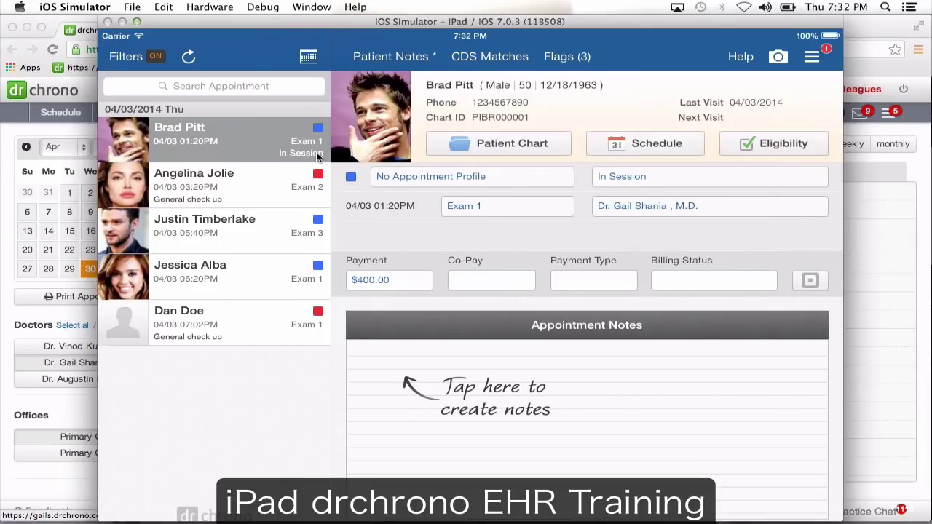
- Open the Patient Chart to the Visit H&P note's CC / History of Present Illness form
click(502, 149)
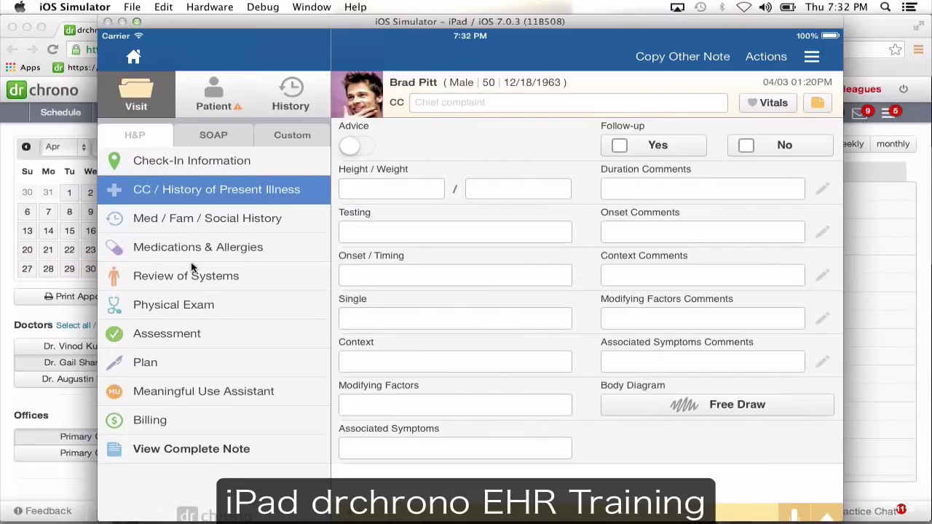
click(185, 164)
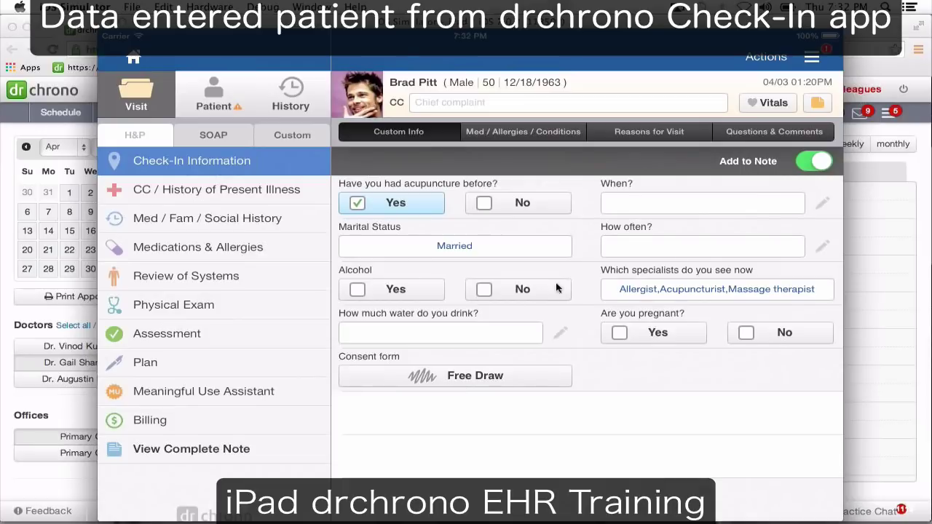
click(513, 132)
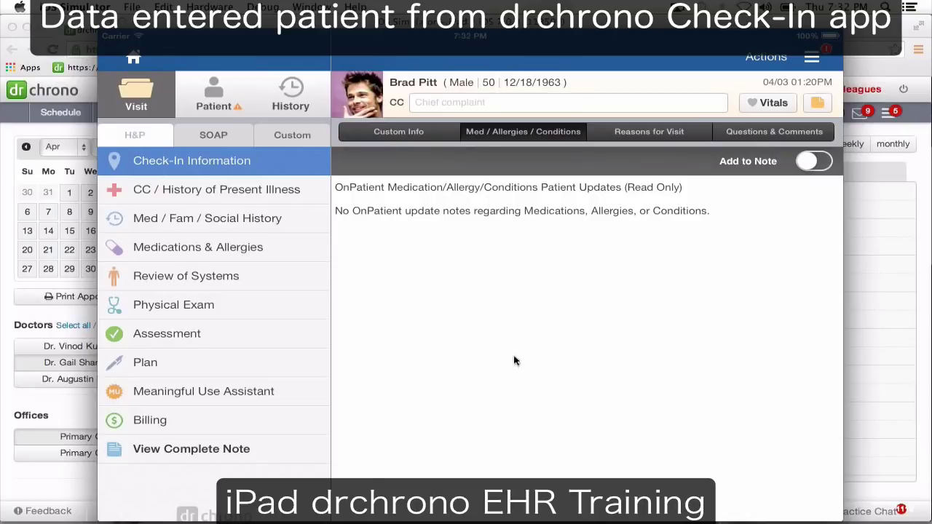
click(644, 136)
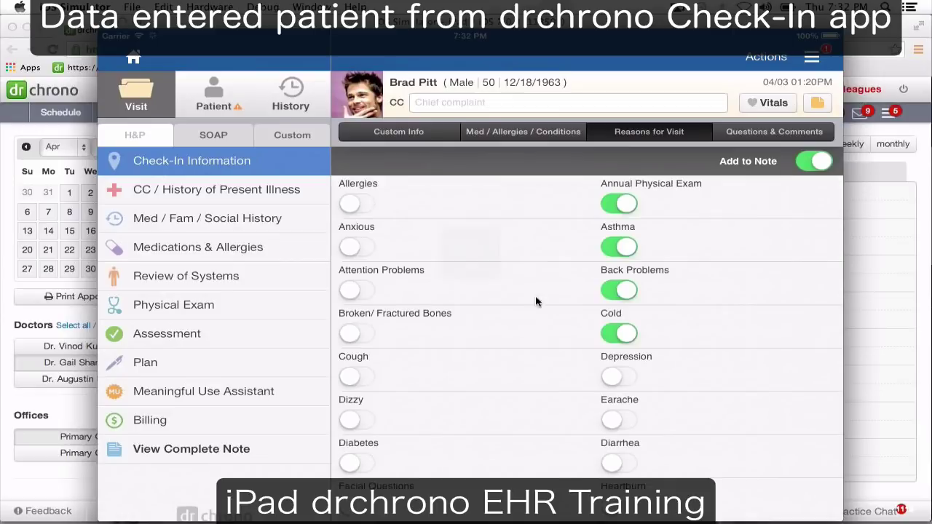
click(764, 134)
click(403, 131)
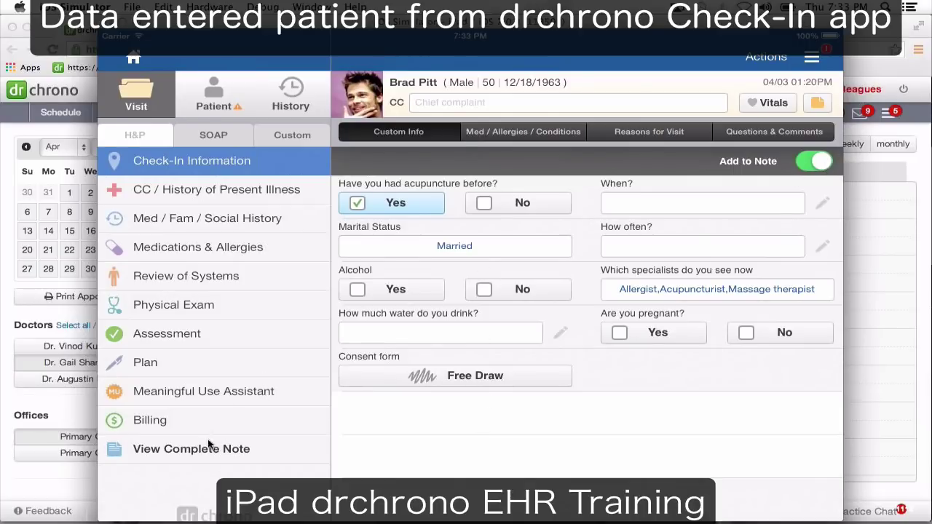
click(191, 449)
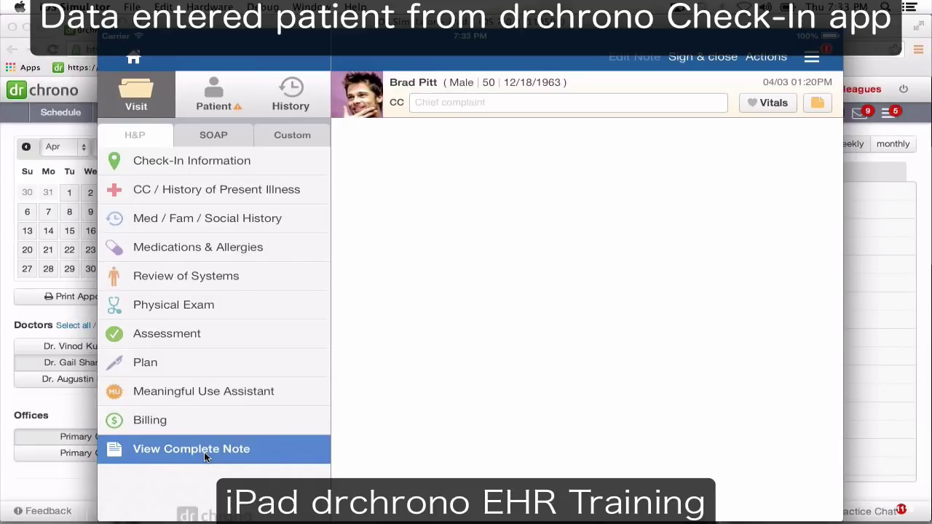
scroll(552, 339, down, 2)
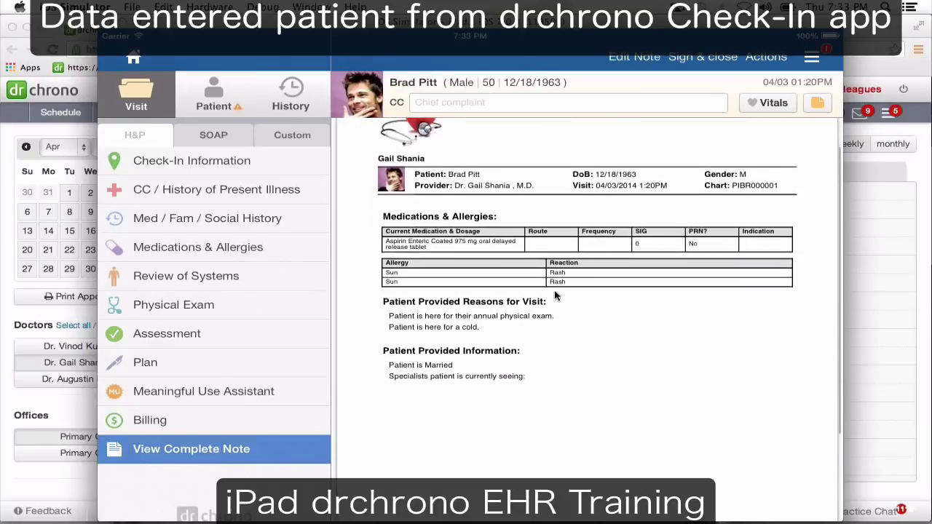
double_click(423, 340)
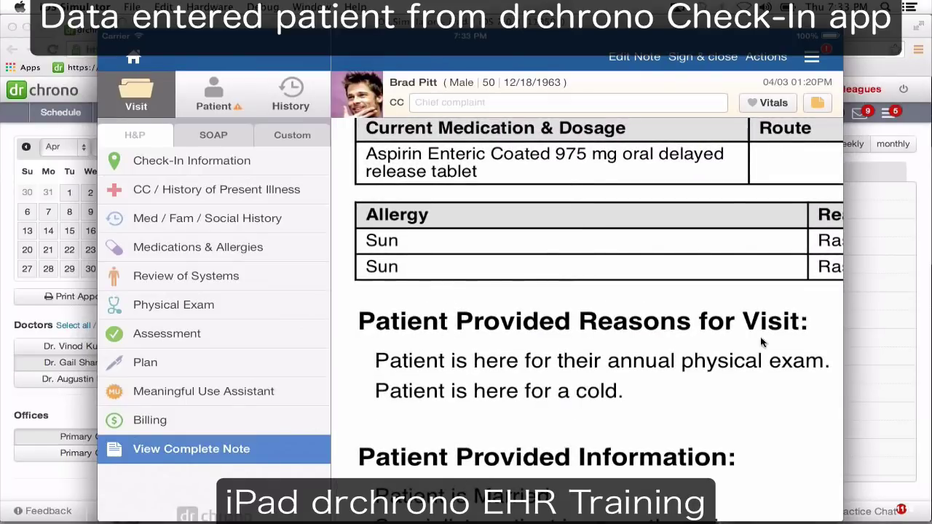
double_click(635, 387)
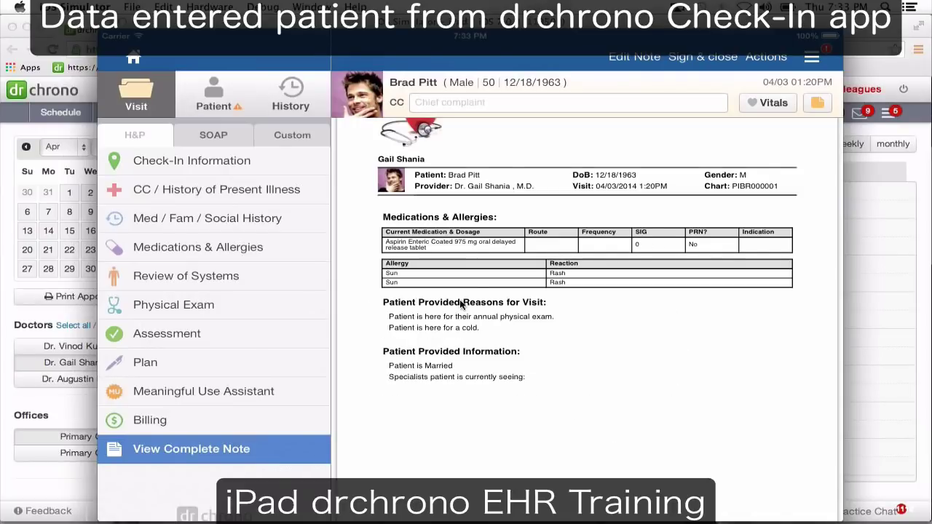
click(246, 174)
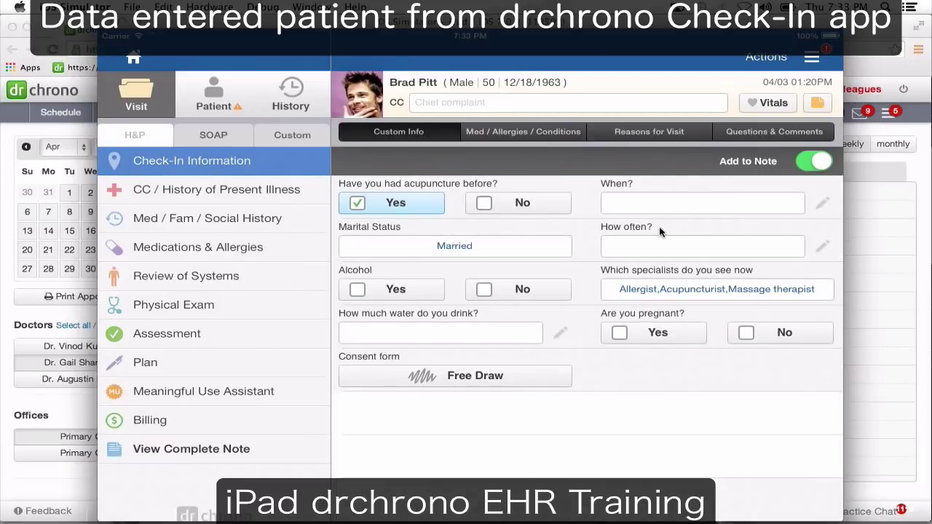
click(256, 191)
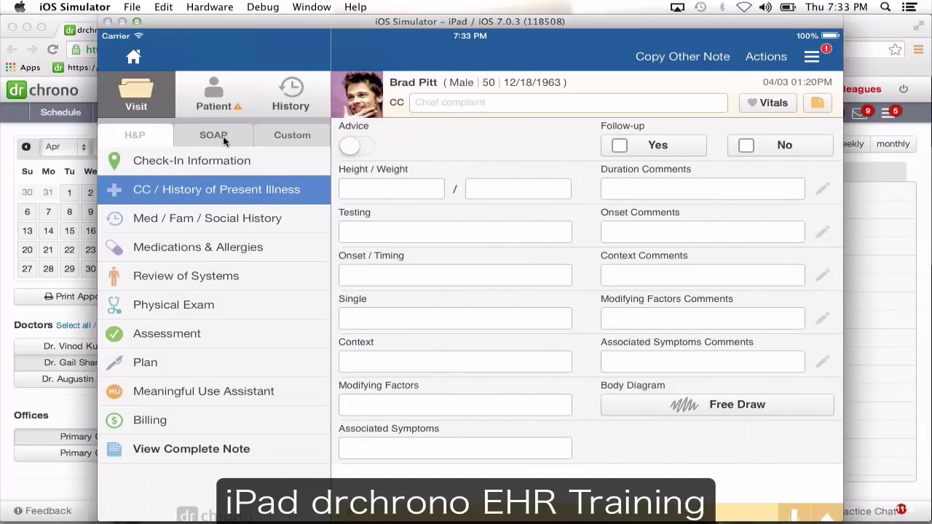
click(301, 135)
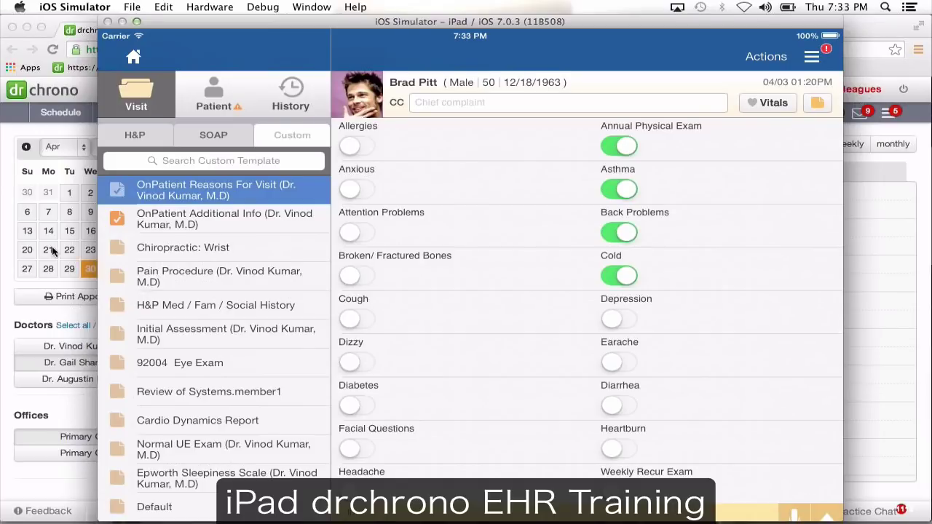
click(135, 136)
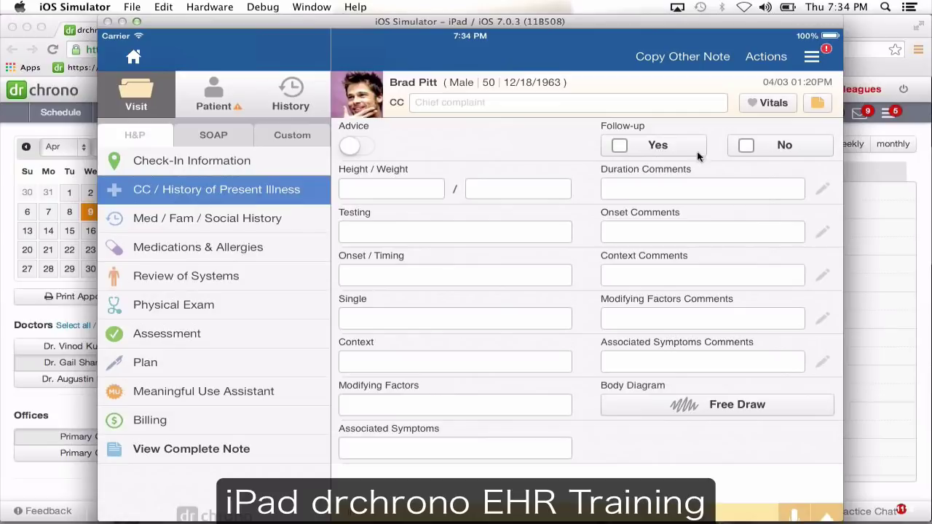
click(168, 221)
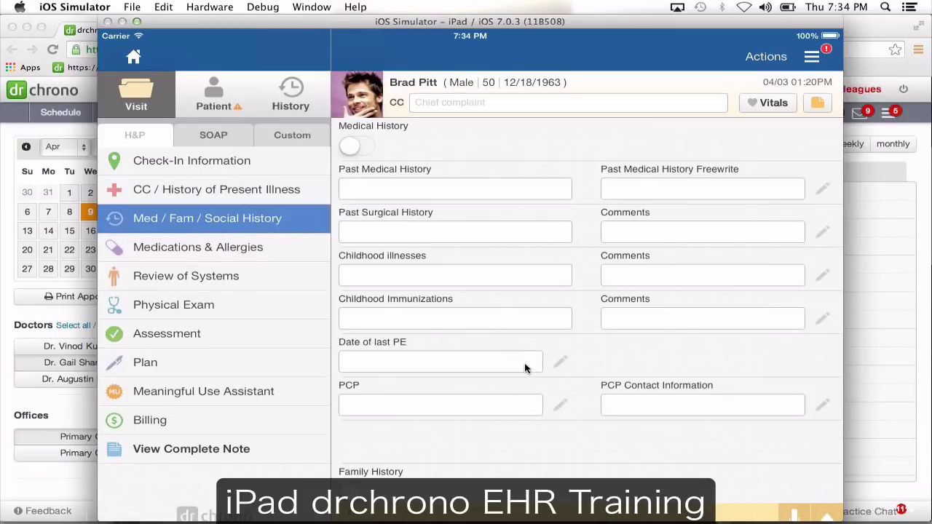
click(244, 189)
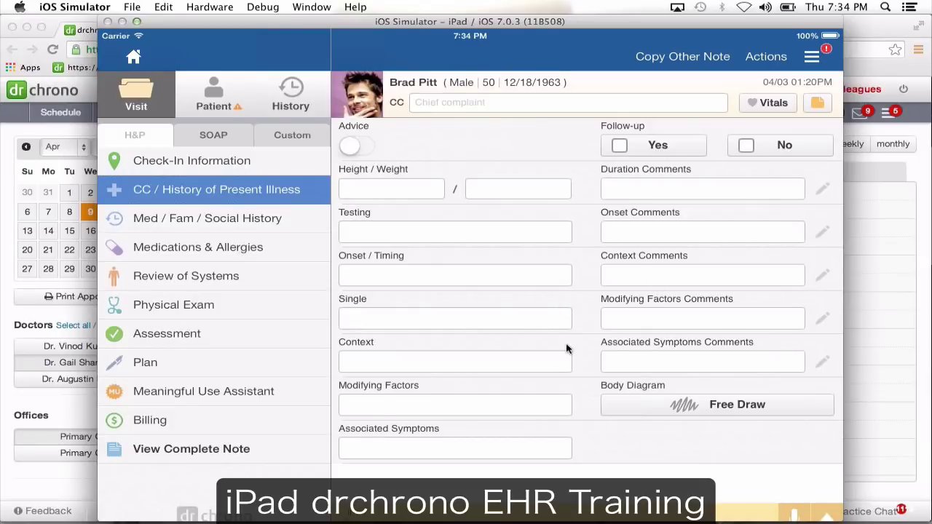
- Set Follow-up to Yes and turn Advice on, checking each in the complete note
click(657, 148)
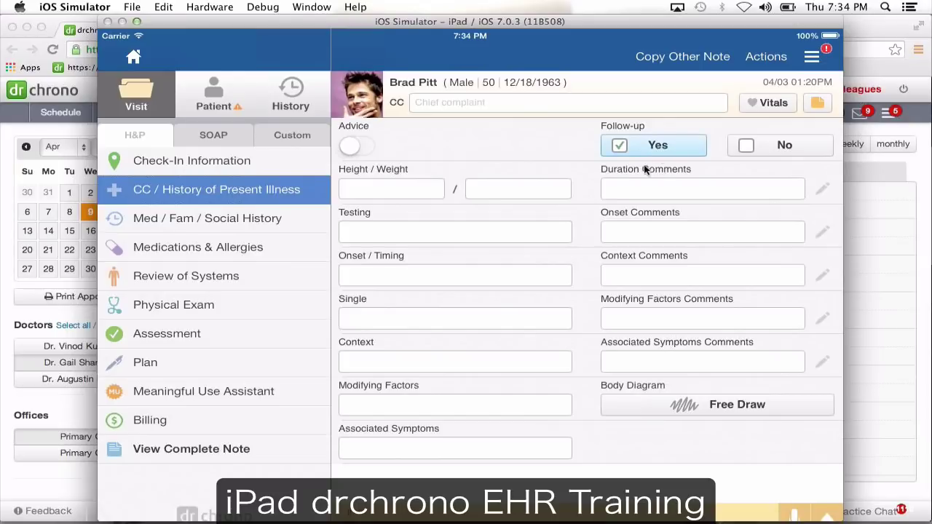
click(224, 449)
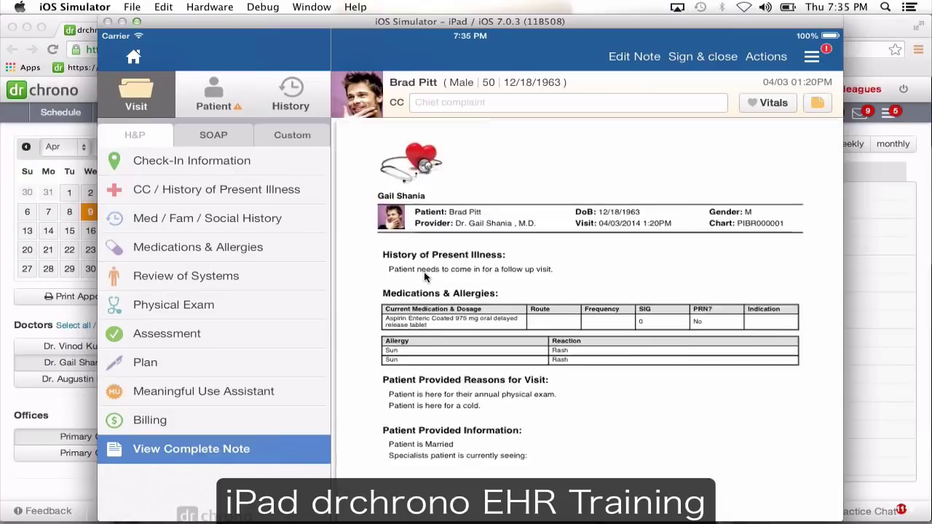
double_click(587, 240)
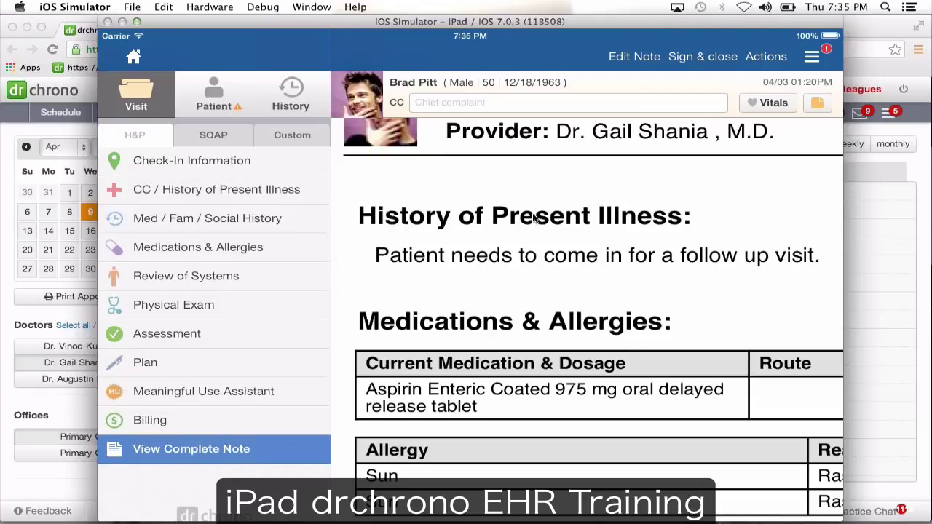
click(284, 189)
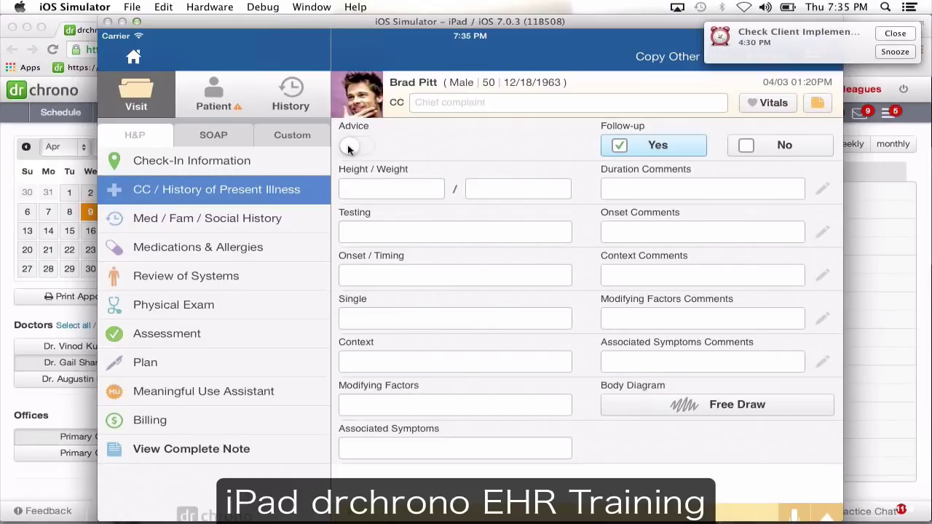
click(355, 147)
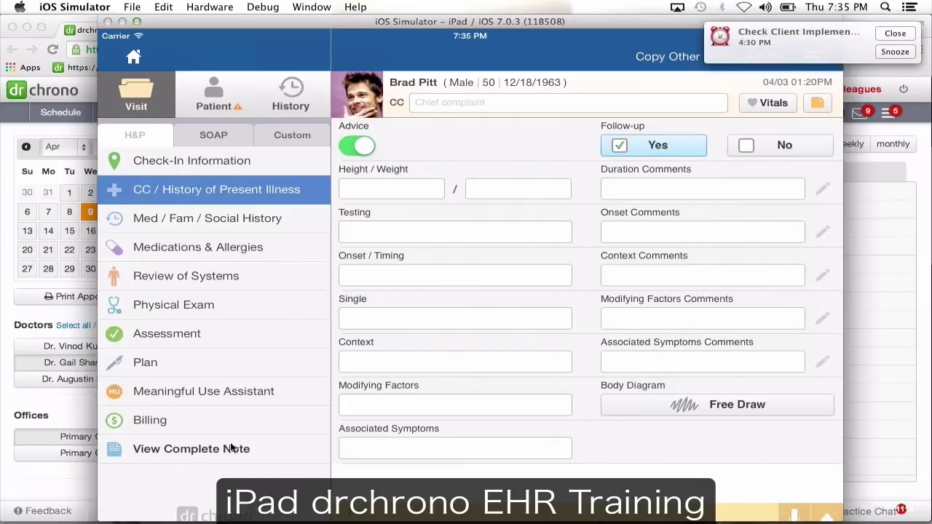
click(202, 447)
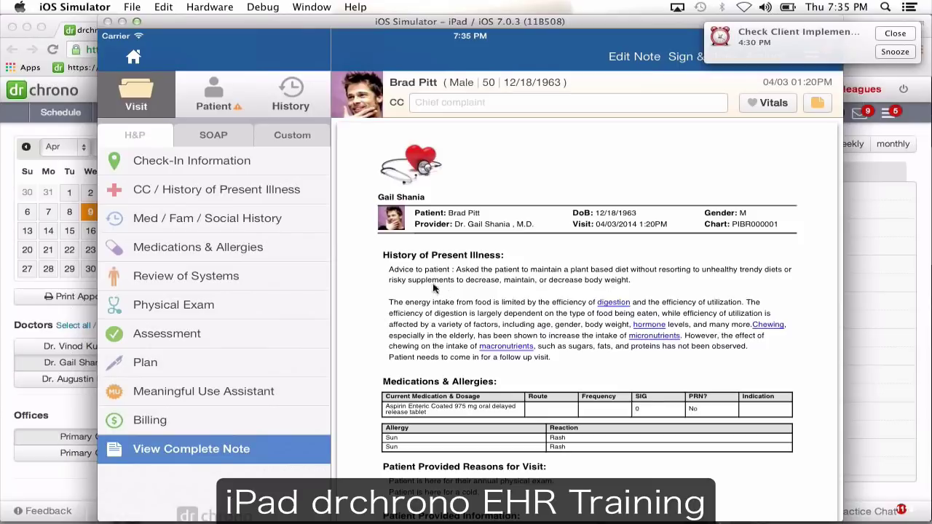
click(216, 194)
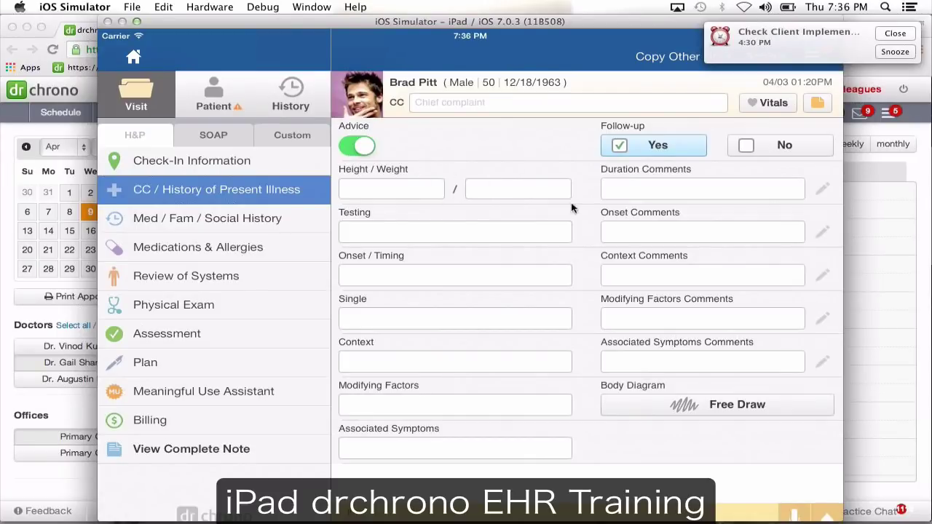
- Fill Testing with most symptomatic in evening, same/similar condition in the past, and steady
click(474, 233)
click(438, 349)
click(419, 271)
click(381, 184)
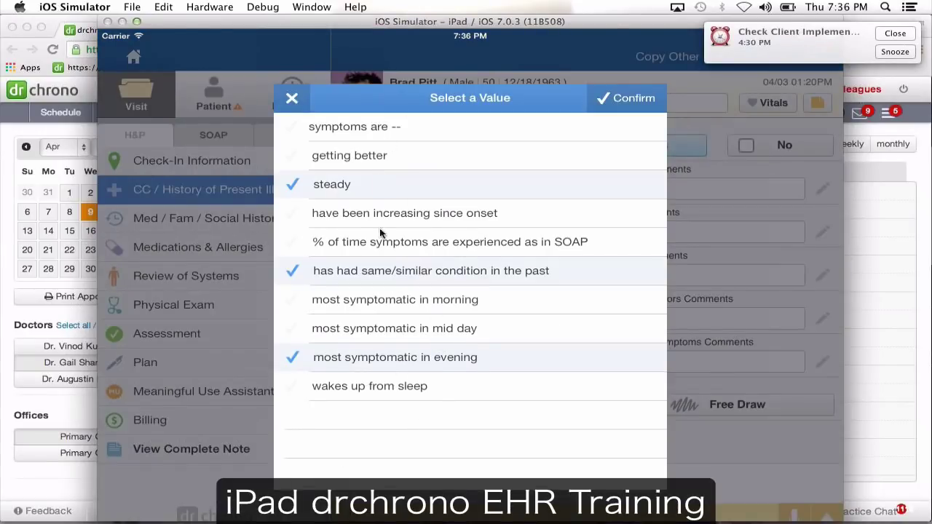
click(634, 99)
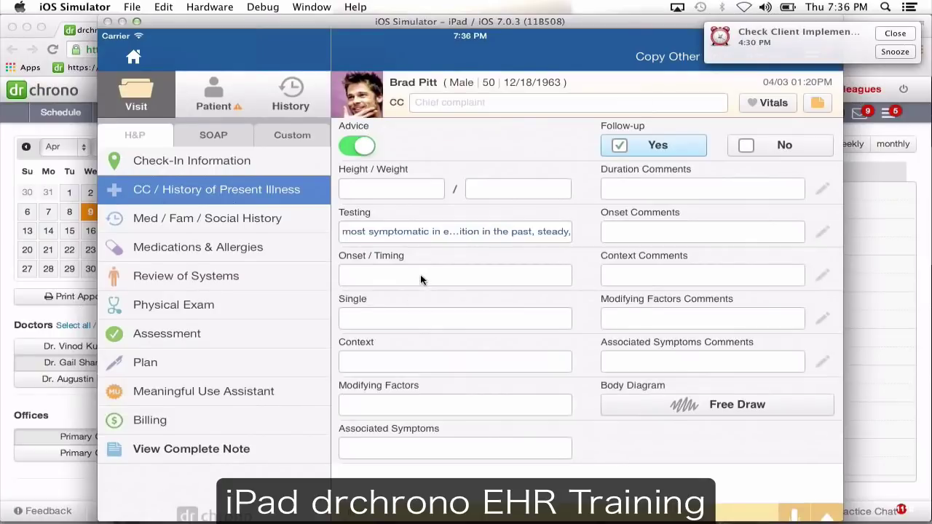
- Set the Single value to 4
click(413, 318)
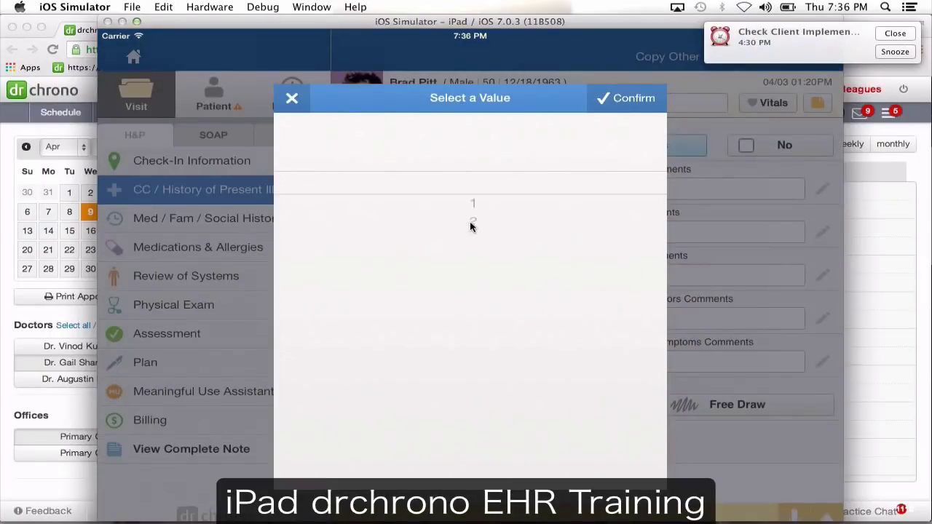
drag(472, 224, 462, 142)
click(623, 102)
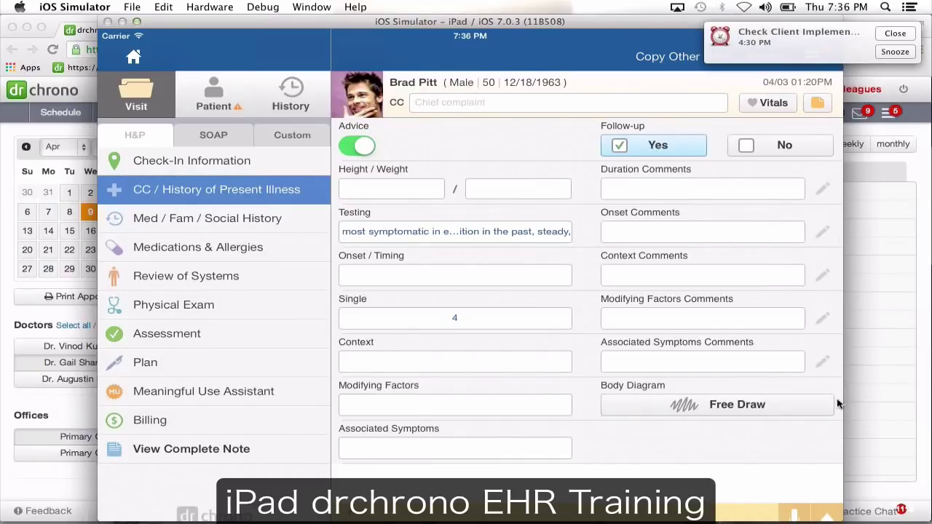
click(718, 187)
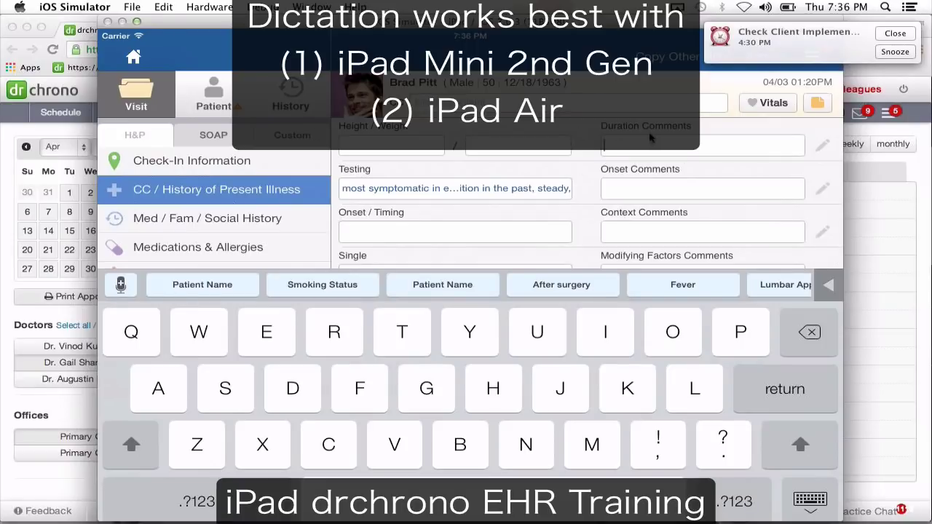
- Save Duration Comments with the After surgery six-month follow-up sentence entered twice
click(565, 285)
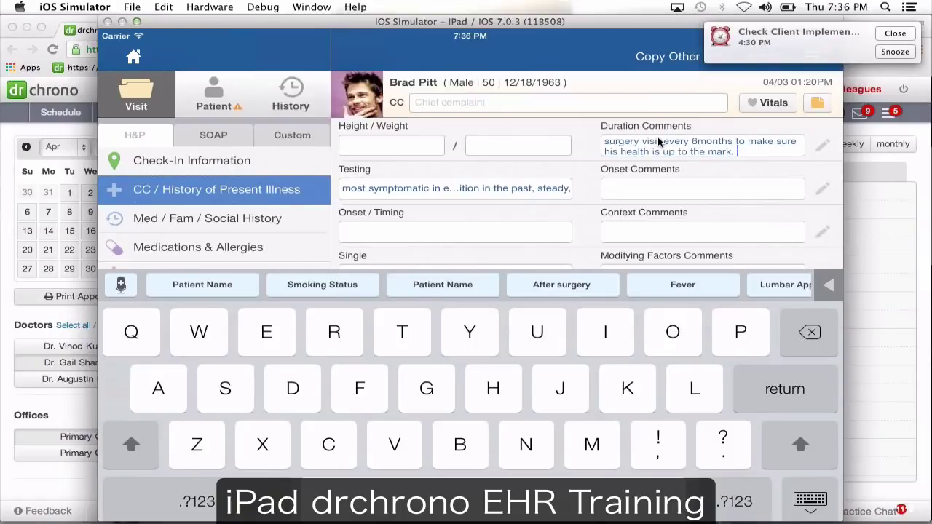
mouse_move(660, 153)
mouse_down()
mouse_move(662, 175)
mouse_move(663, 144)
mouse_up()
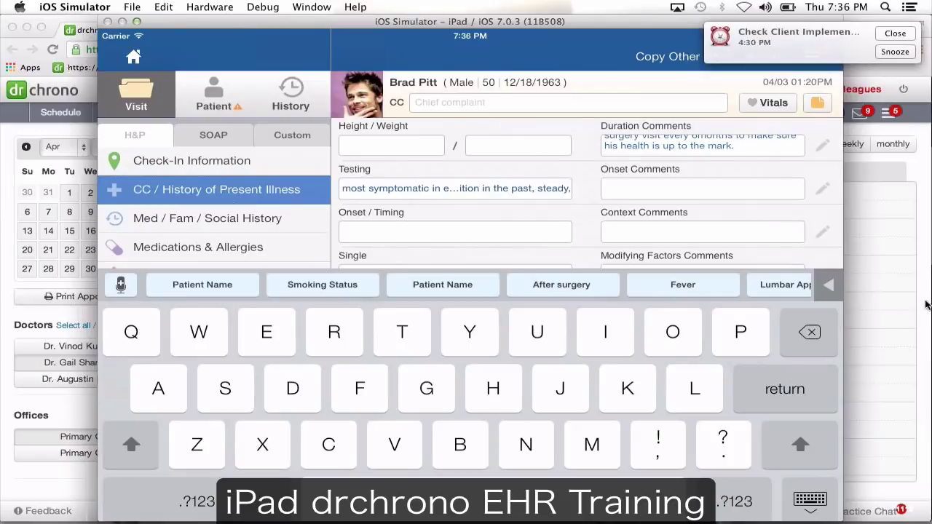
click(794, 495)
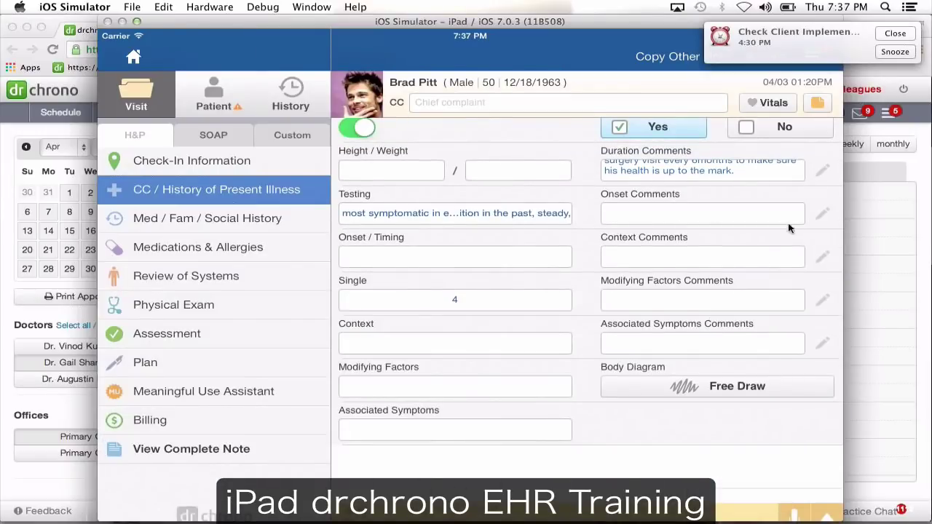
click(825, 171)
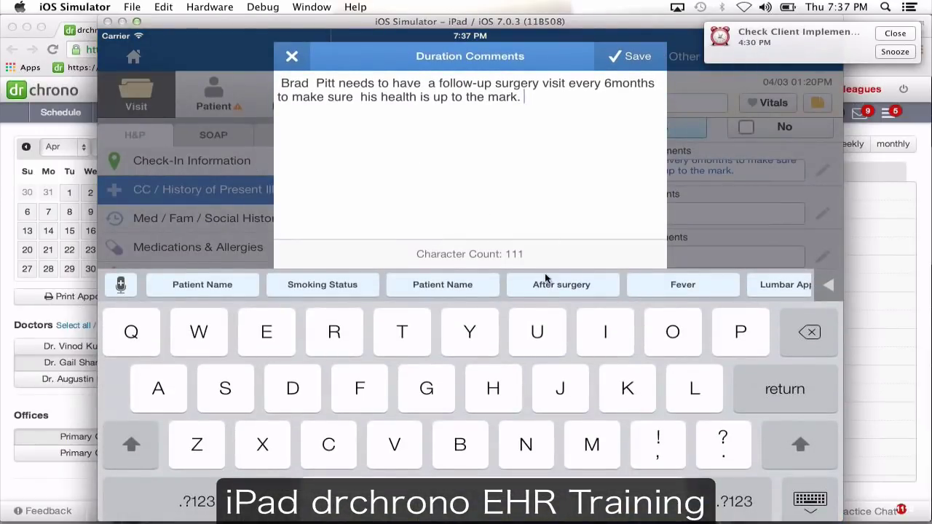
text(Brad  Pitt needs to have  a follow-up surgery visit every 6months to make sure  his health is up to the mark.)
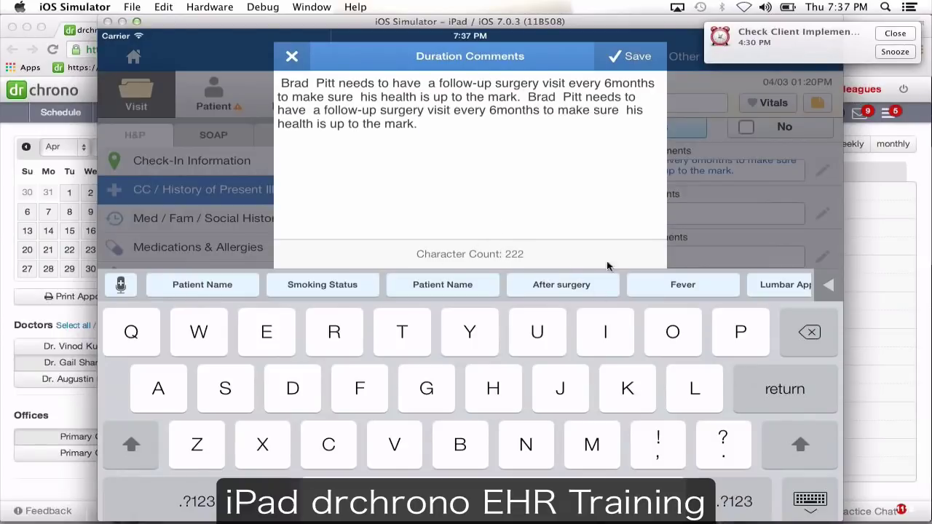
click(807, 489)
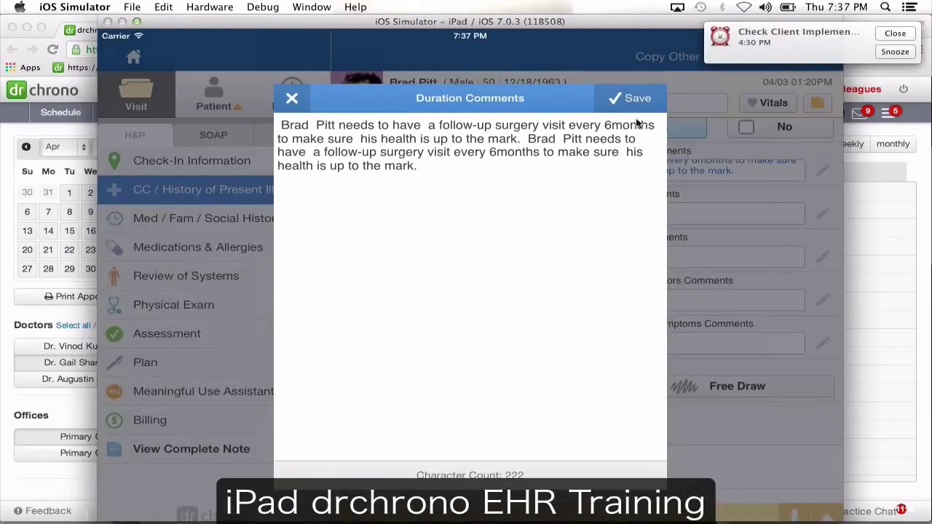
click(628, 95)
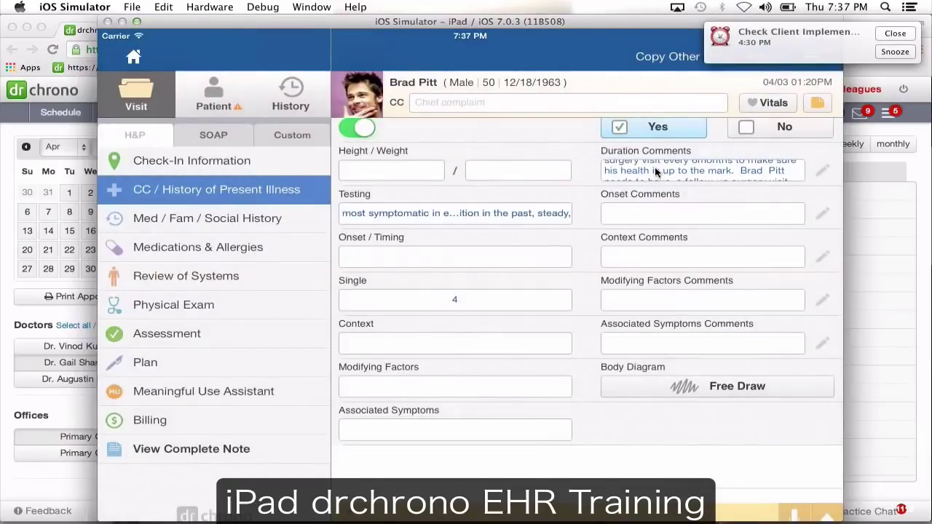
- Circle the front shoulder and draw an arrow on the back in red, then embed the diagram
click(670, 393)
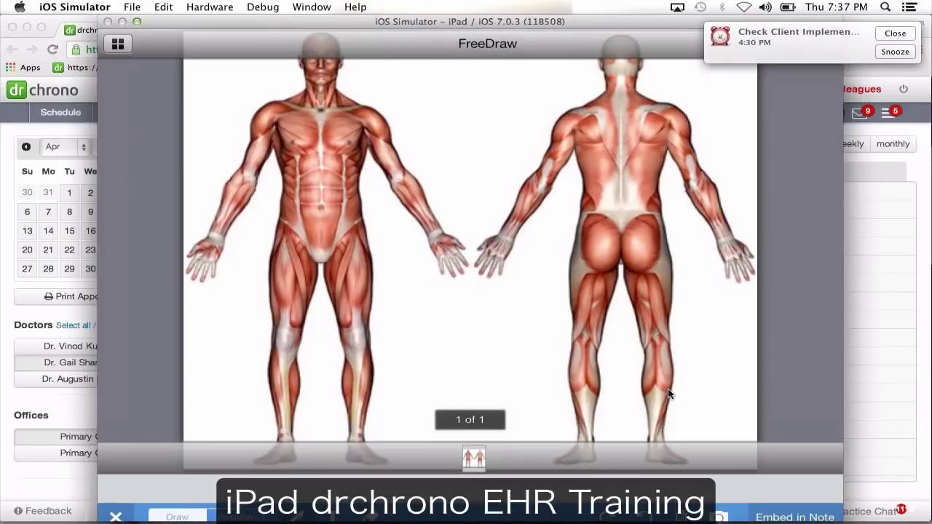
click(587, 242)
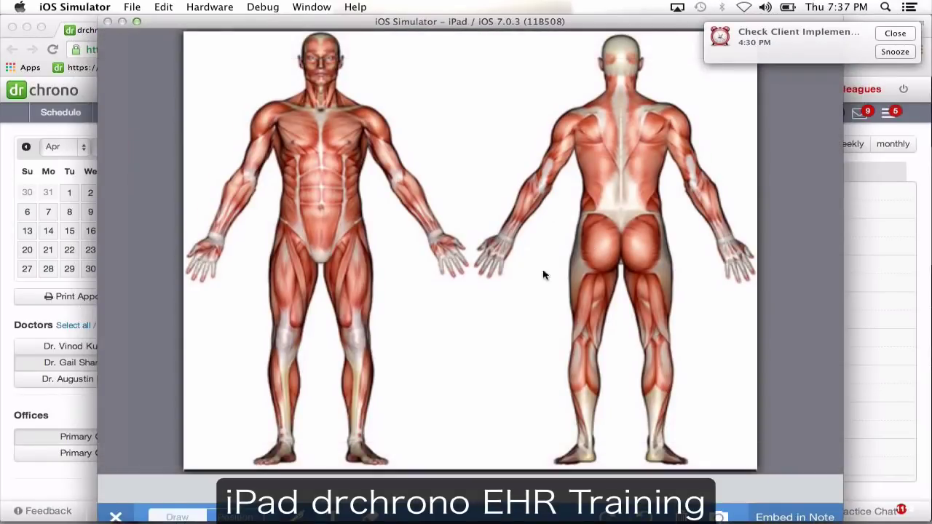
click(299, 514)
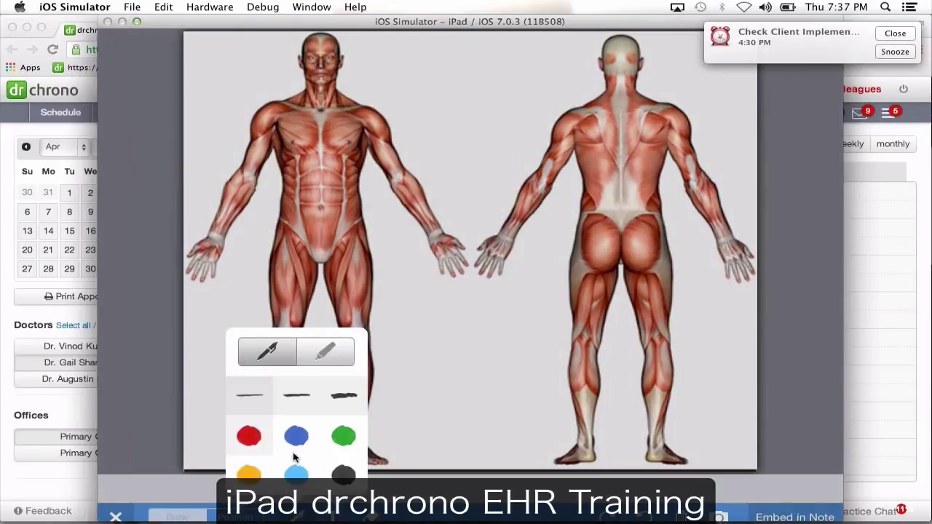
click(491, 173)
mouse_move(392, 89)
mouse_down()
mouse_move(345, 117)
mouse_move(377, 93)
mouse_move(361, 100)
mouse_up()
drag(473, 74, 641, 177)
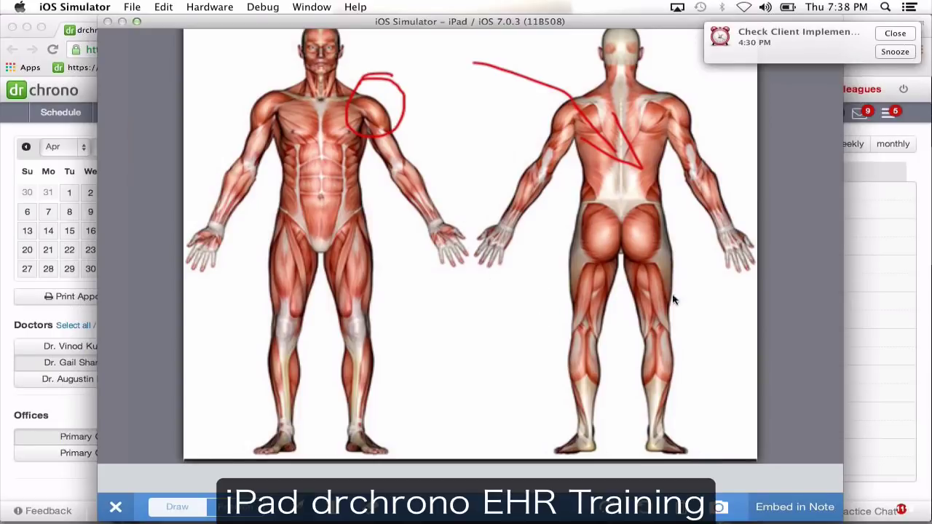
click(811, 510)
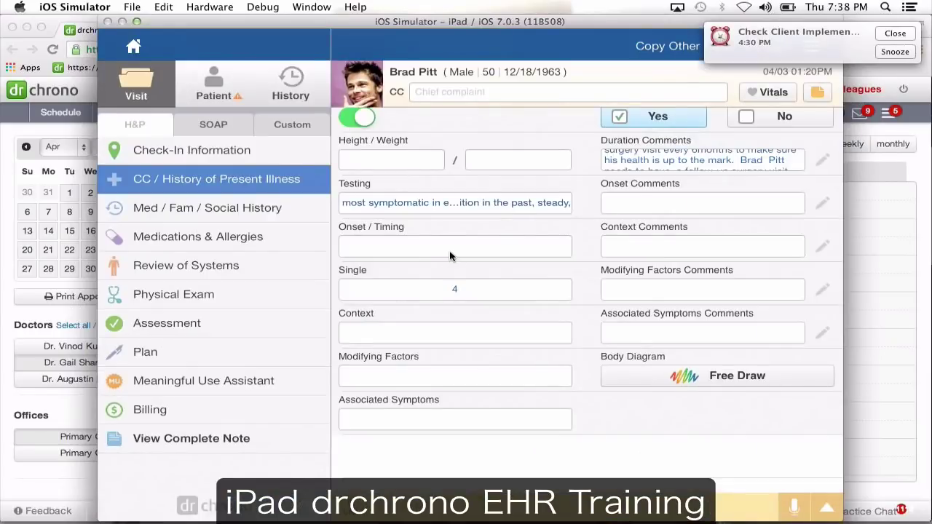
- Scroll through the complete visit note, then switch to the Medications & Allergies section
click(232, 440)
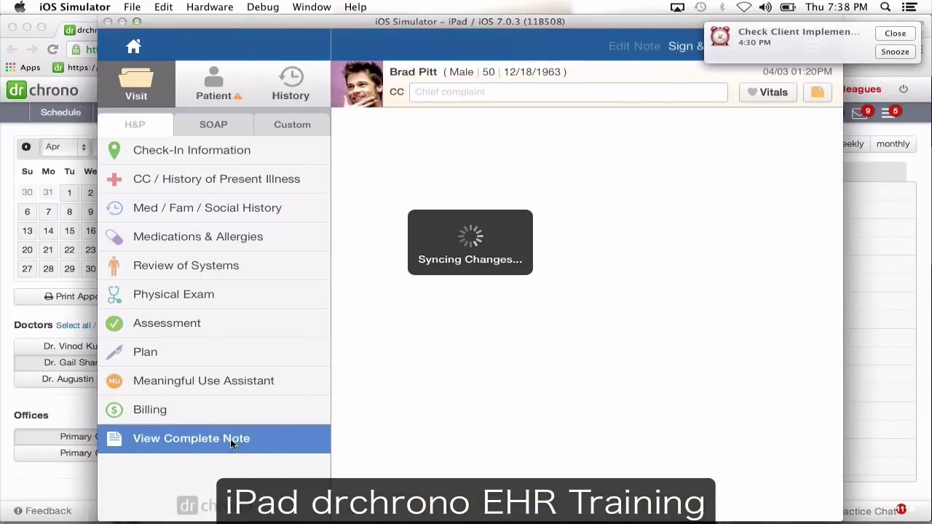
scroll(563, 239, down, 15)
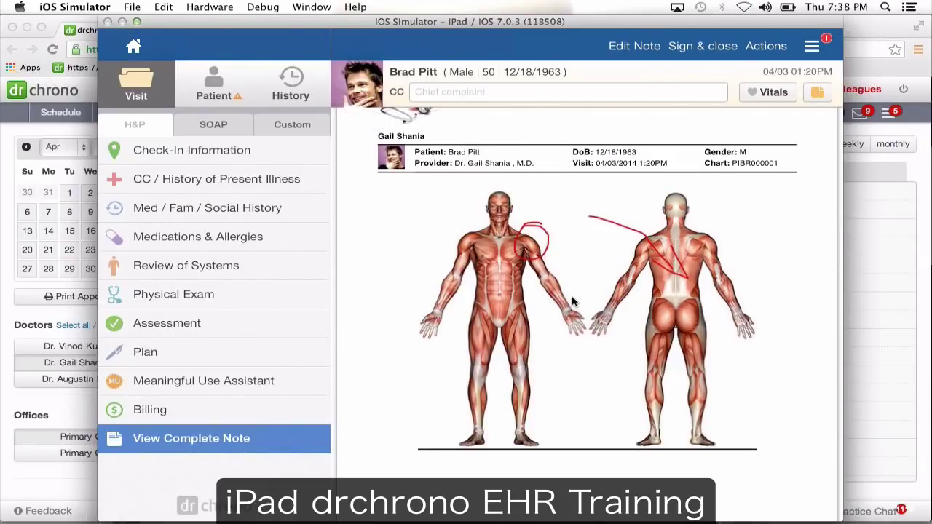
scroll(573, 301, up, 15)
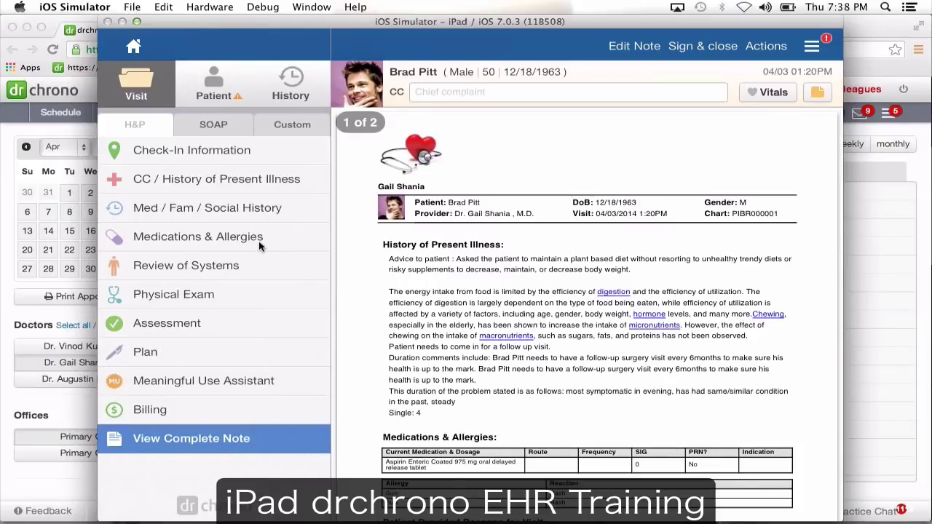
click(258, 246)
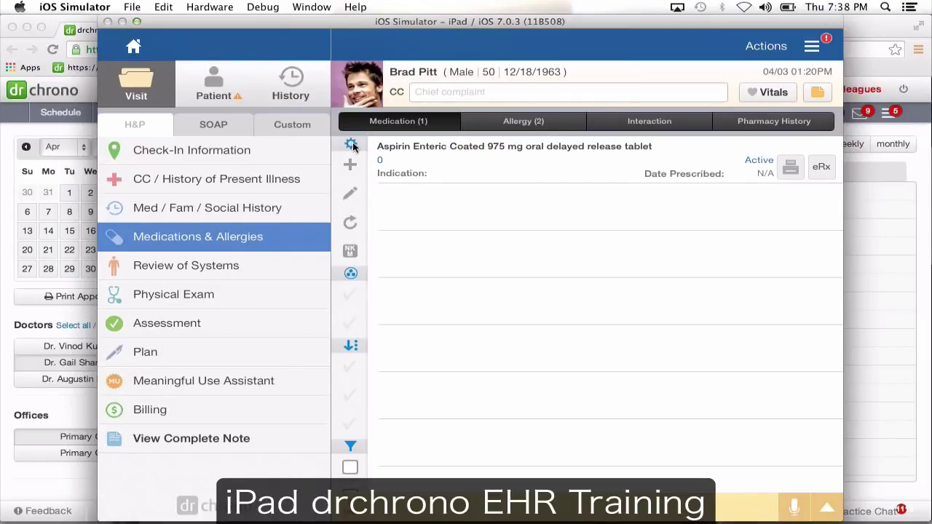
- Add Proquin XR 500 mg oral tablet, extended release, to the medication list
click(350, 165)
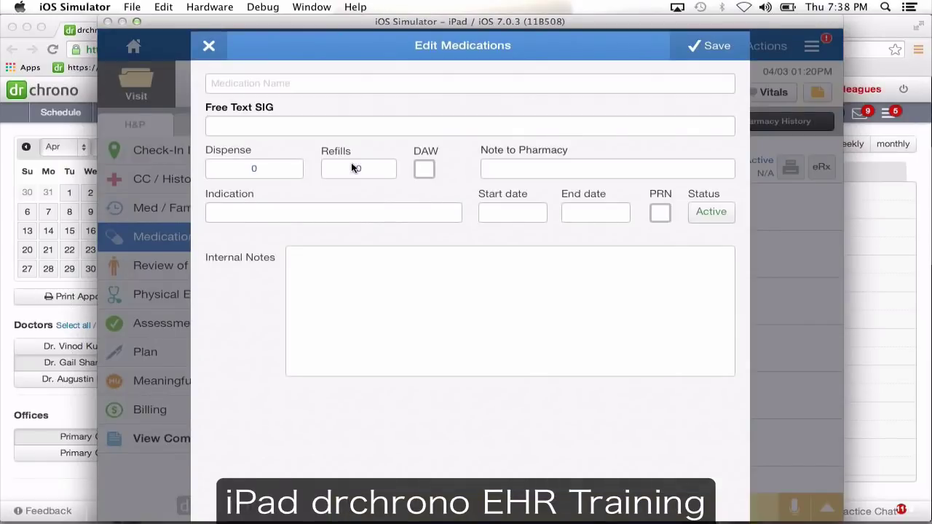
click(321, 85)
text(as)
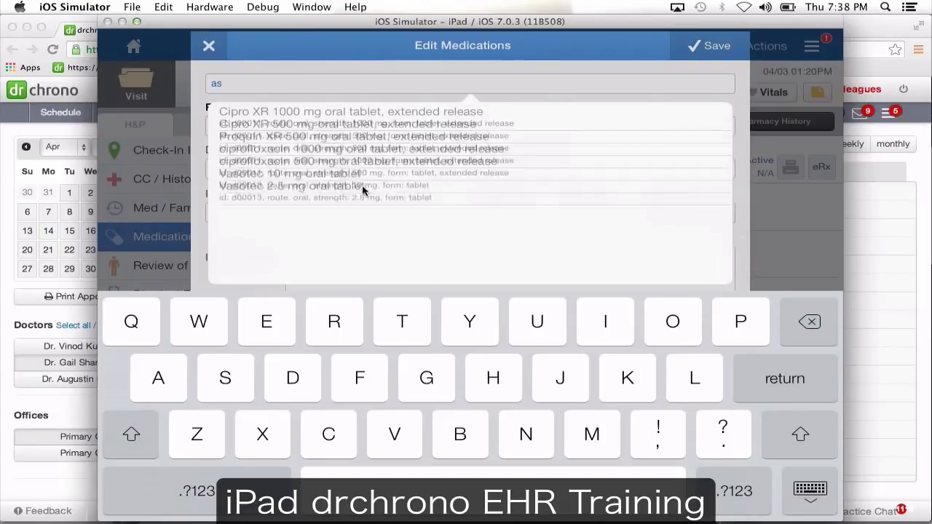
click(355, 175)
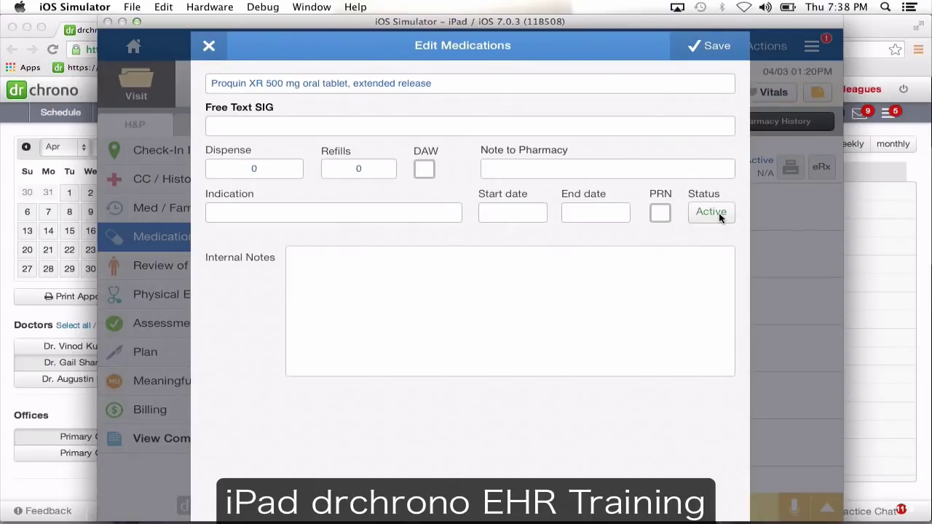
click(695, 56)
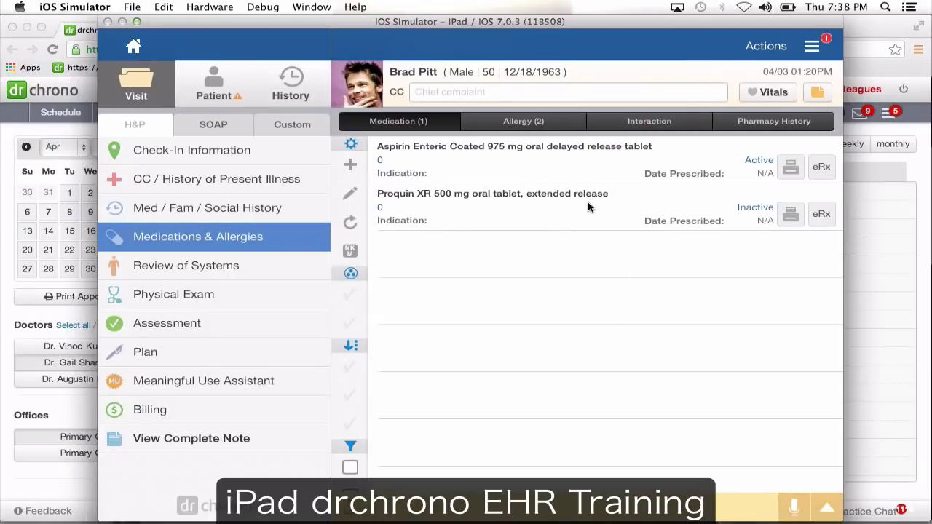
- Mark Proquin XR for deletion in edit mode, then unmark it, leaving the list unchanged
click(350, 195)
click(384, 208)
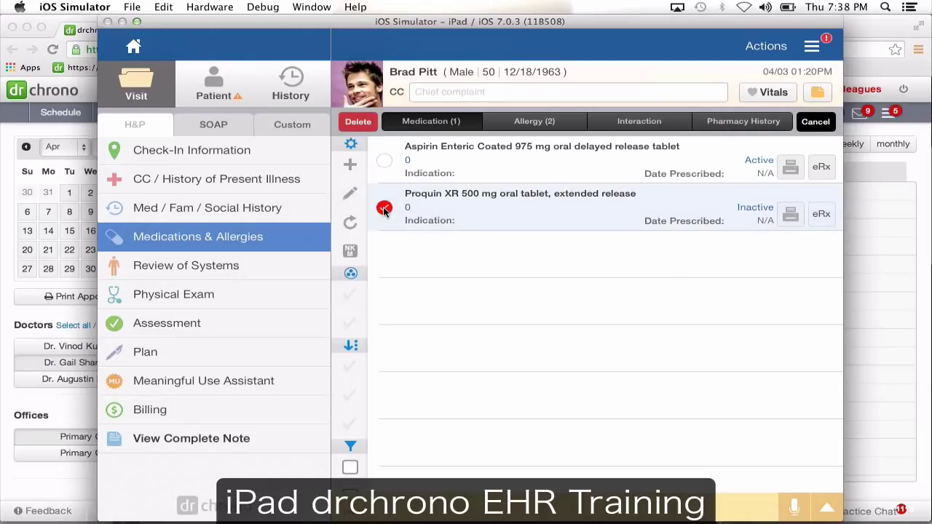
click(351, 121)
click(350, 194)
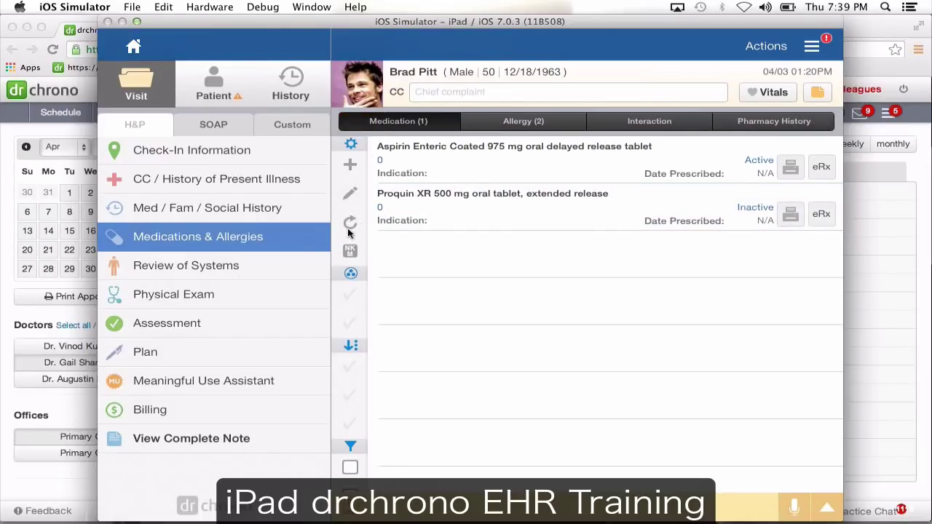
- Group the medication list by drug ingredient instead of drug category
click(350, 296)
click(350, 296)
click(350, 325)
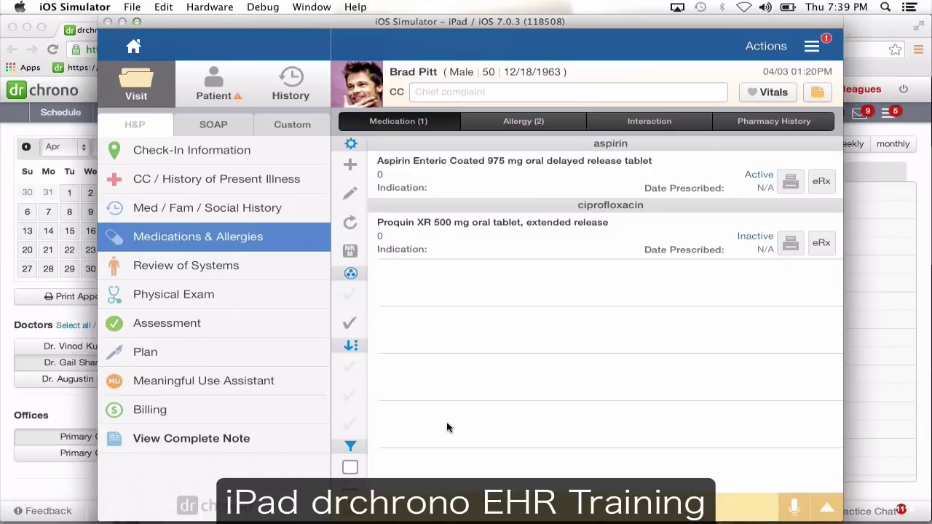
drag(447, 429, 620, 407)
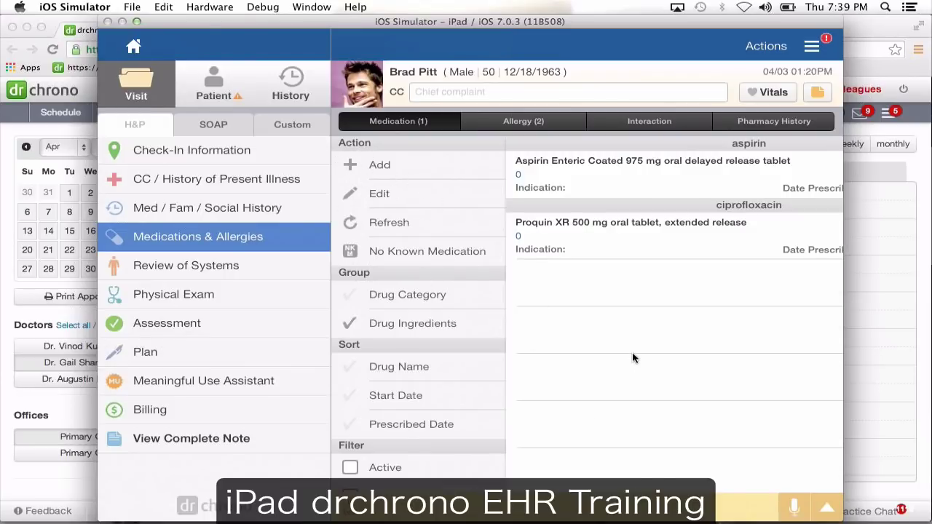
drag(632, 357, 395, 340)
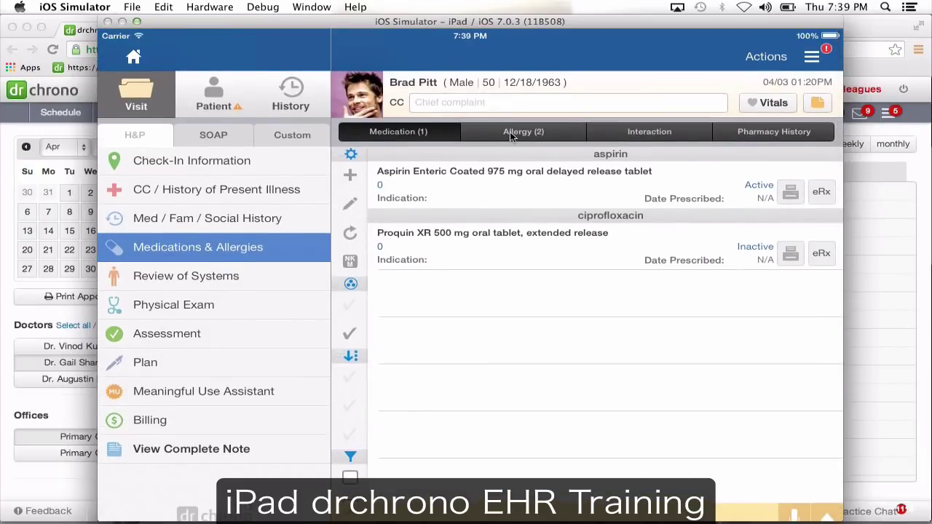
- Browse the Specific Drug, Class of Drugs and Other Allergy options without adding one, then check the empty Interaction list
click(514, 138)
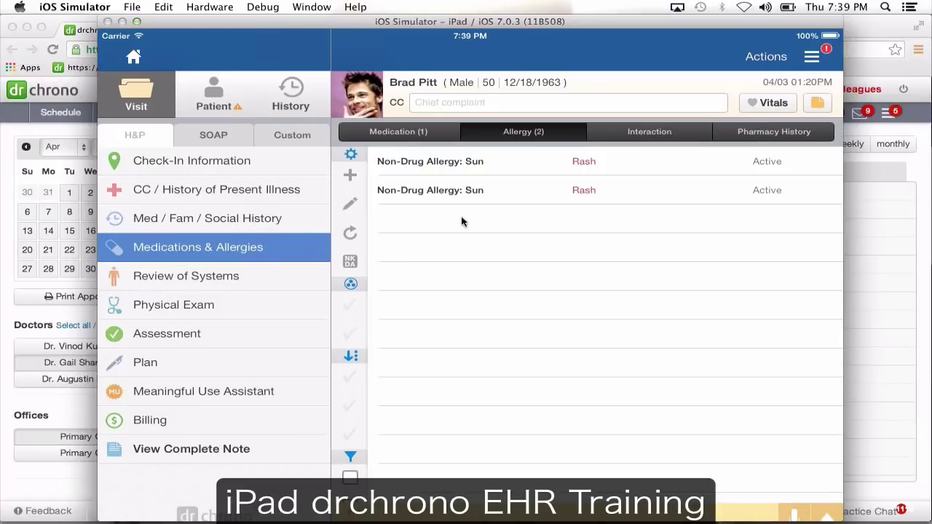
click(350, 175)
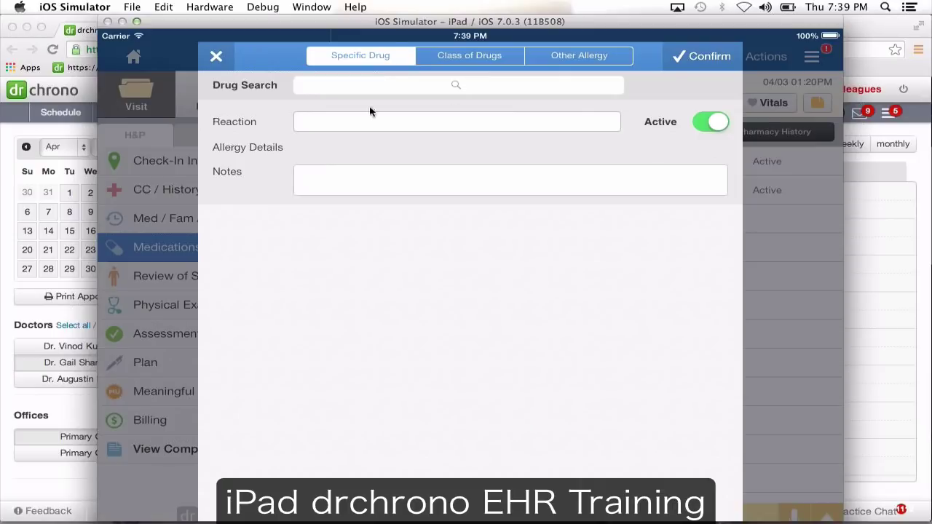
click(445, 58)
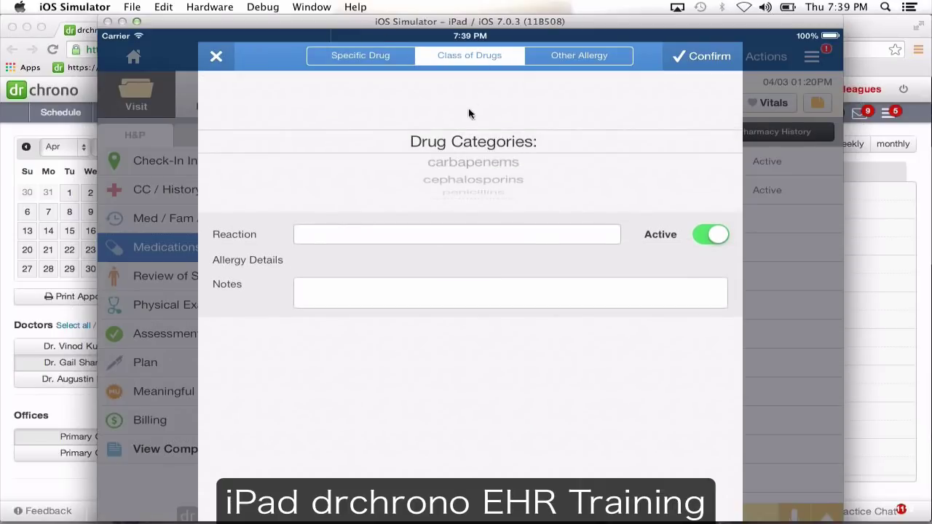
click(552, 54)
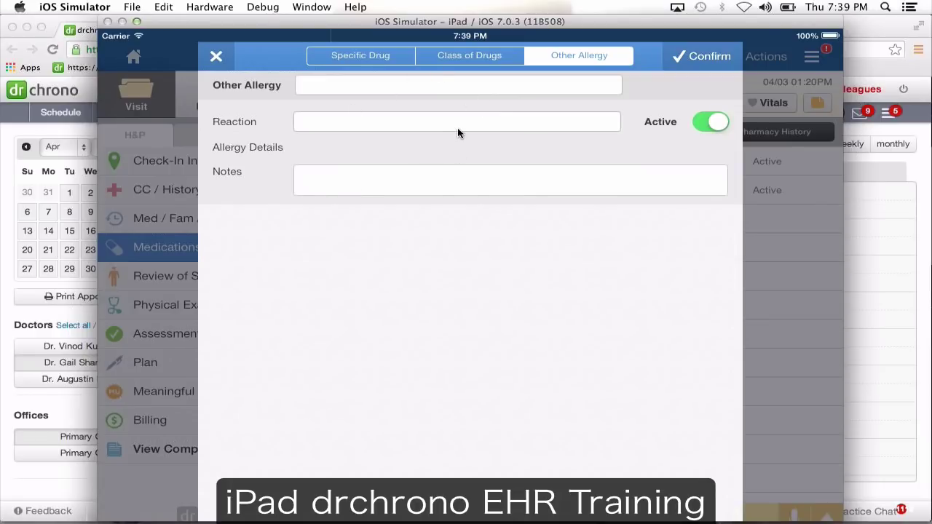
click(216, 57)
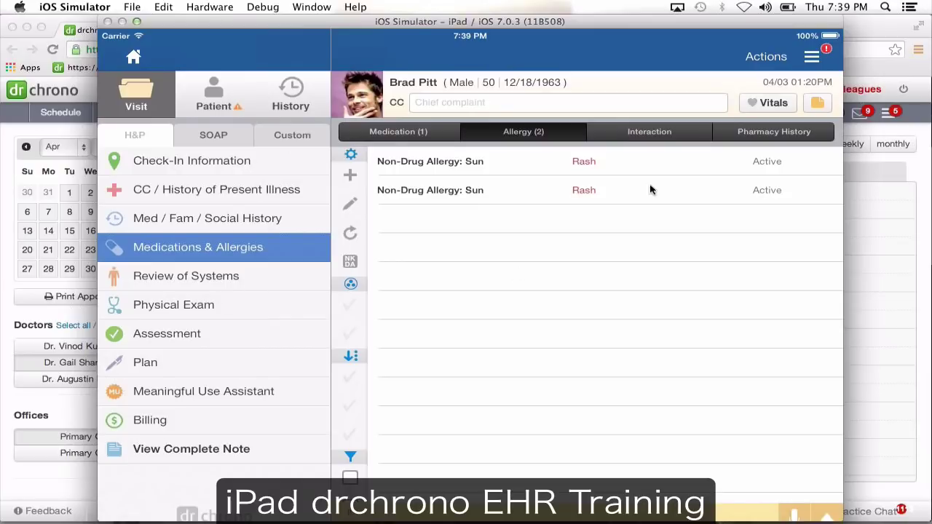
click(647, 132)
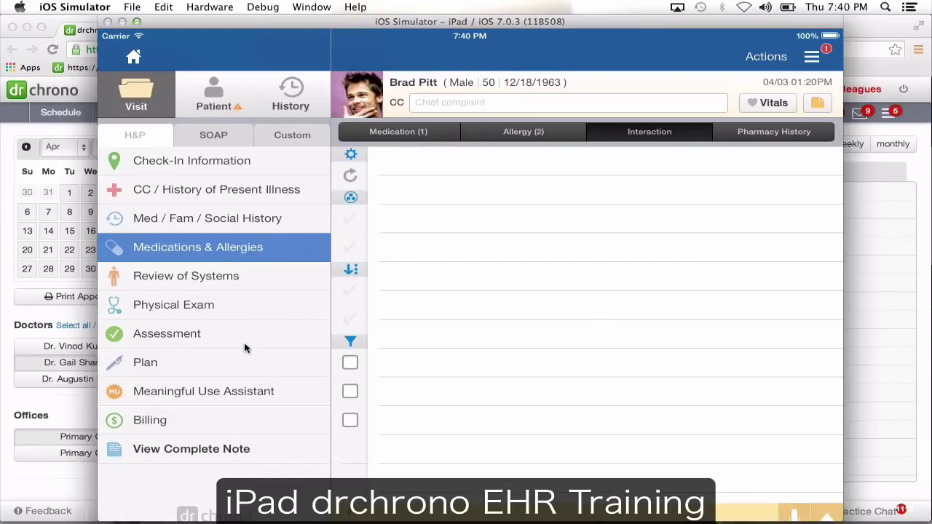
- Apply a saved billing profile adding ICD-9 017.45 twice and CPT 00566, then review the ICD-9 codes
click(198, 420)
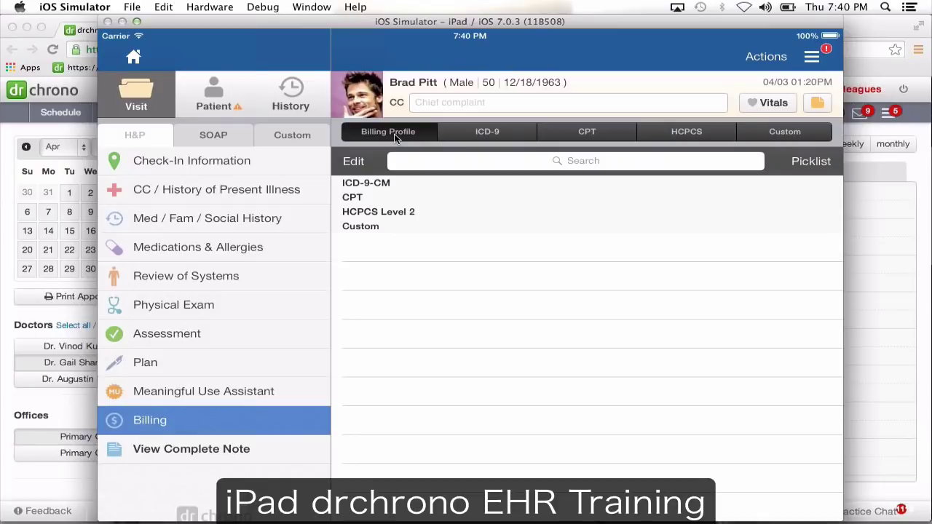
click(473, 164)
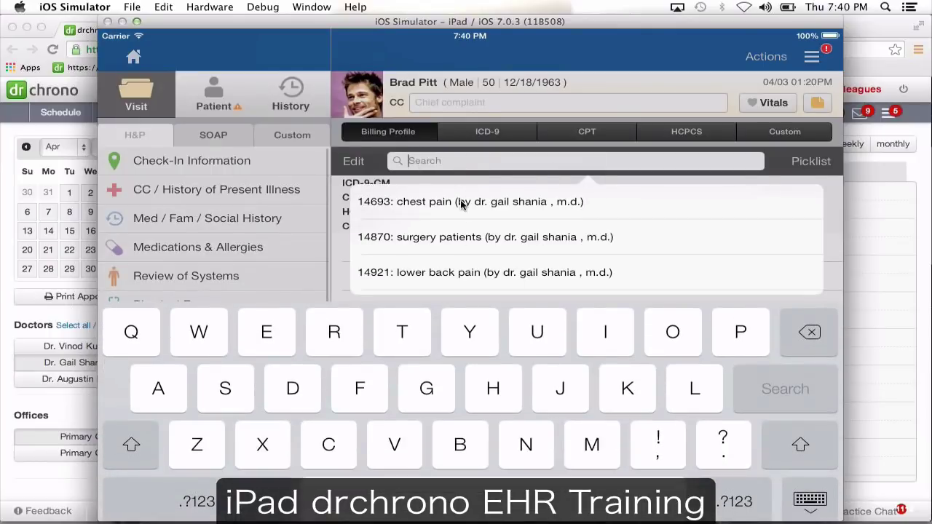
click(459, 237)
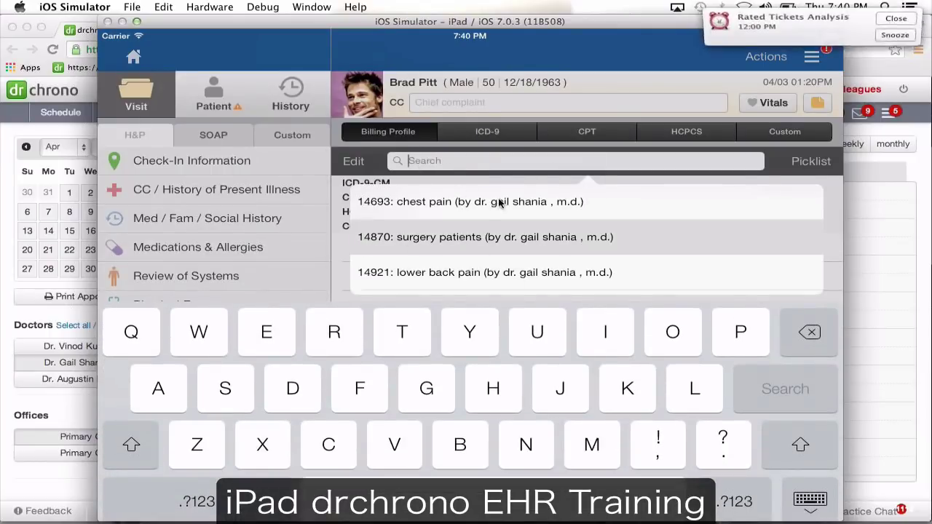
click(452, 204)
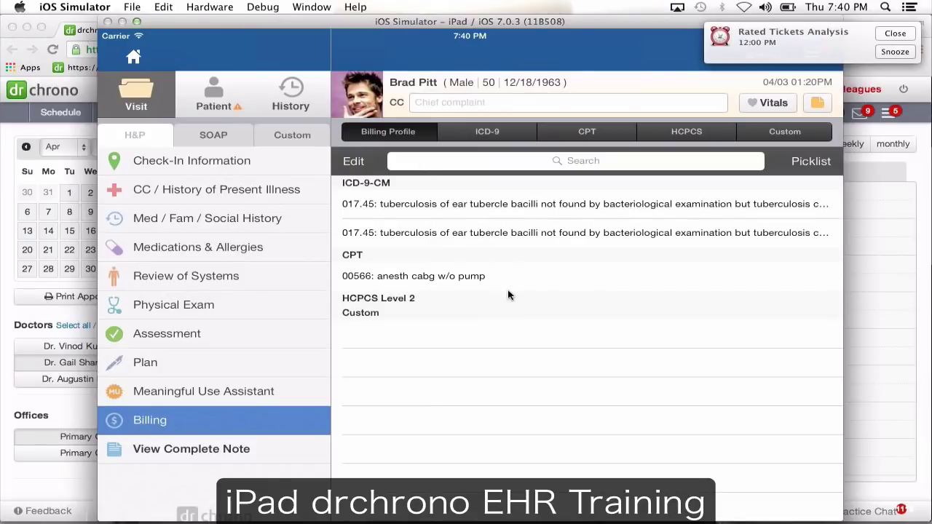
click(475, 134)
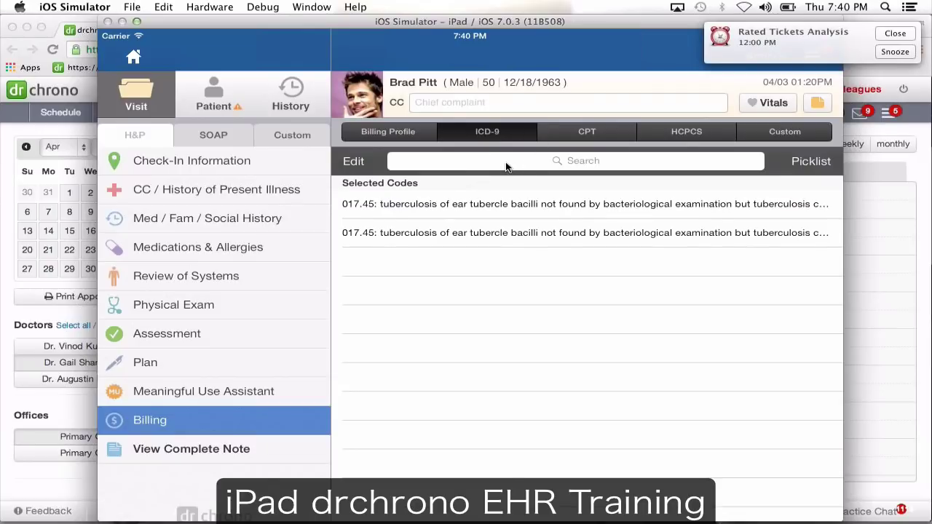
- Add ICD-9 codes cervical spr, 785.5 and 257.2 from the picklist, check CPT codes, and switch to SOAP layout
click(812, 161)
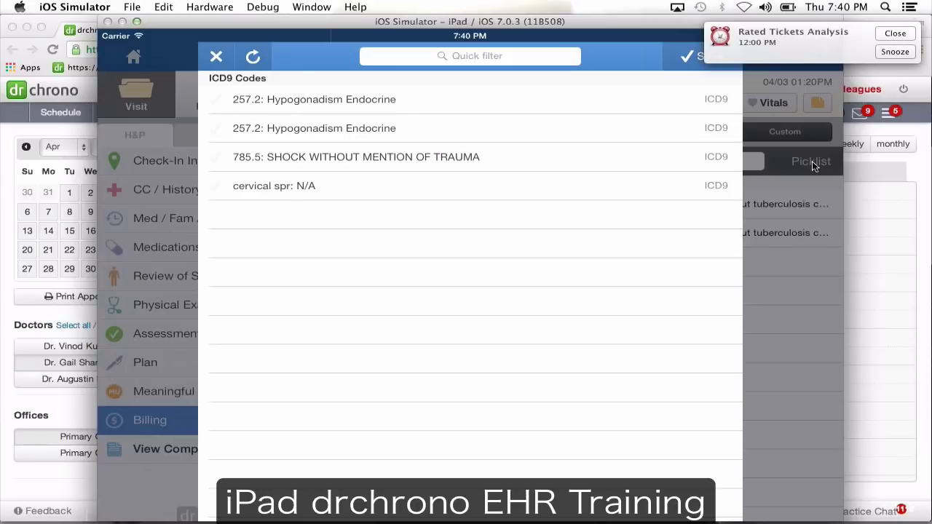
click(418, 180)
click(404, 157)
click(386, 127)
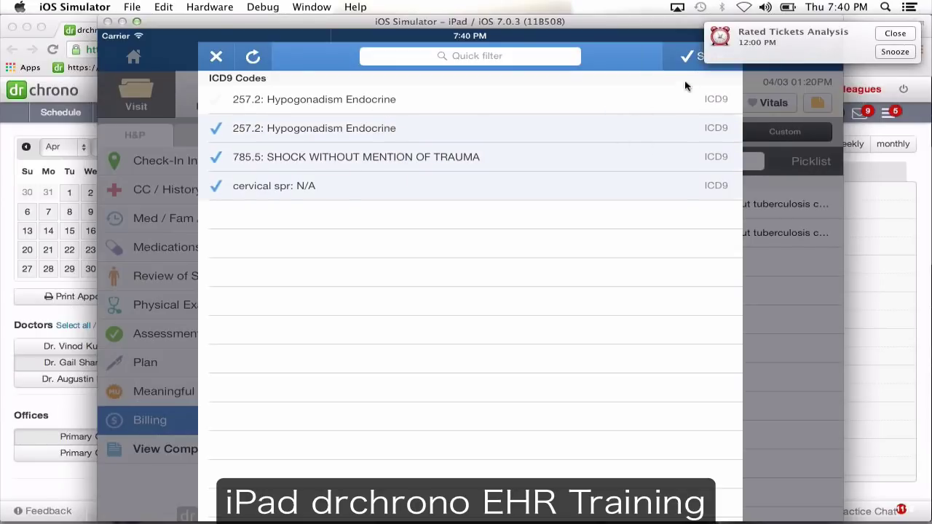
click(681, 58)
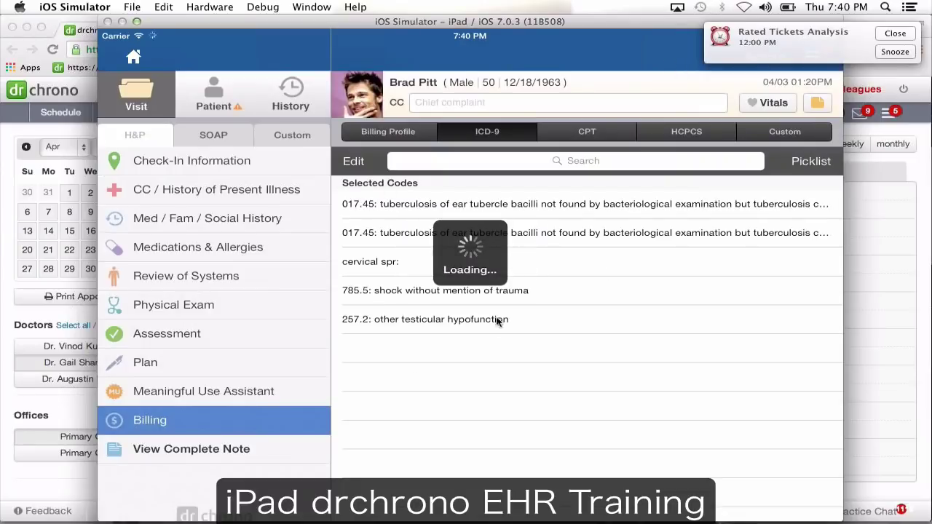
click(591, 131)
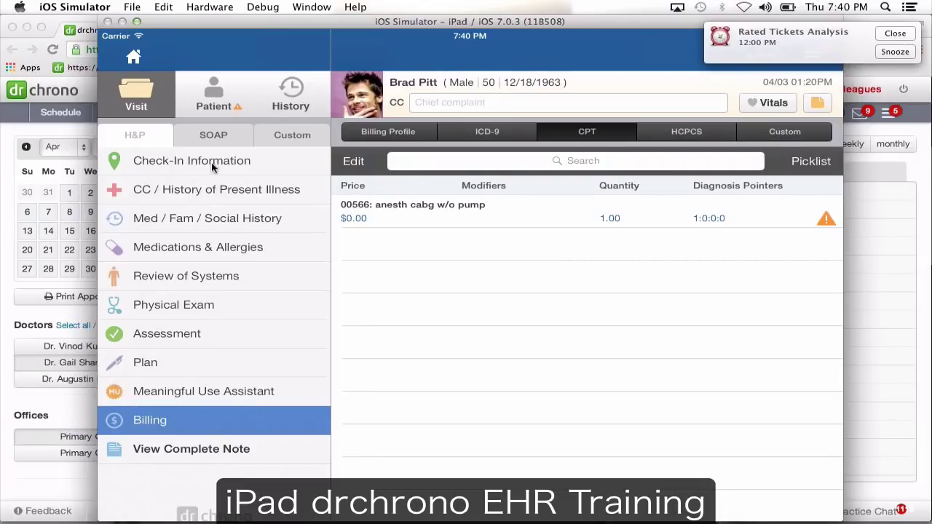
click(218, 144)
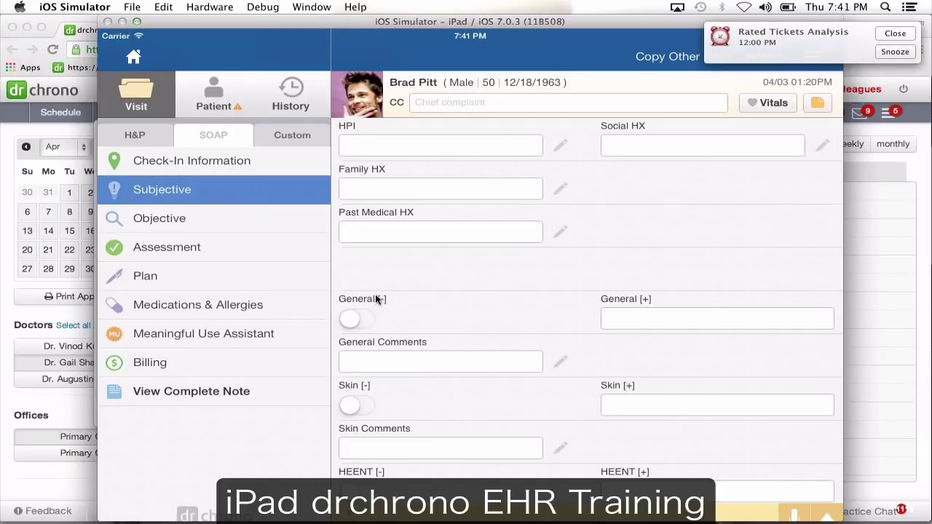
- Mark General, Skin and HEENT as negative
click(351, 318)
click(354, 405)
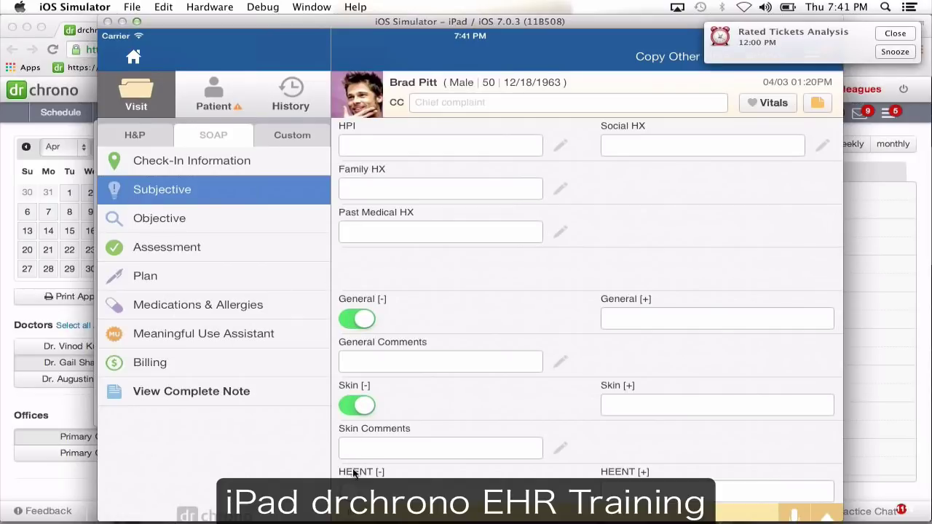
click(354, 493)
- In the Pain Procedure custom template, record the patient as a smoker and turn on Advise
click(314, 136)
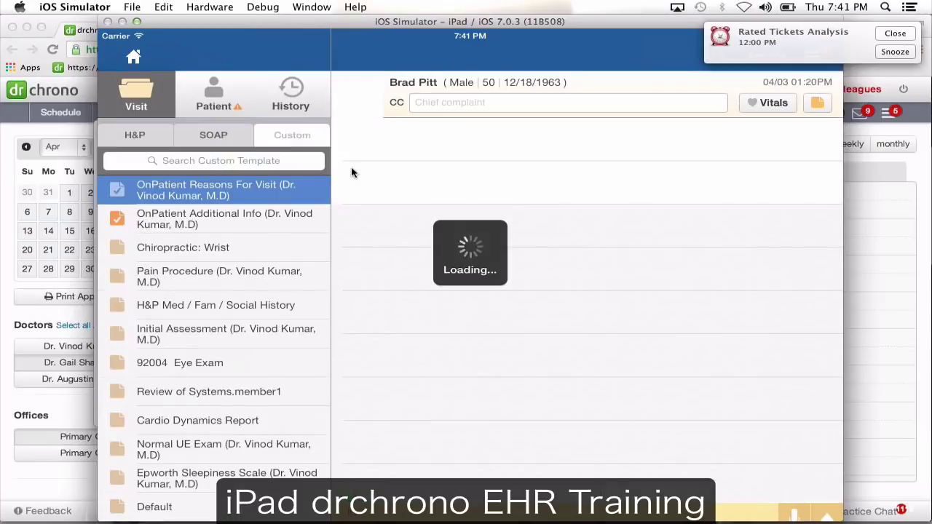
click(202, 273)
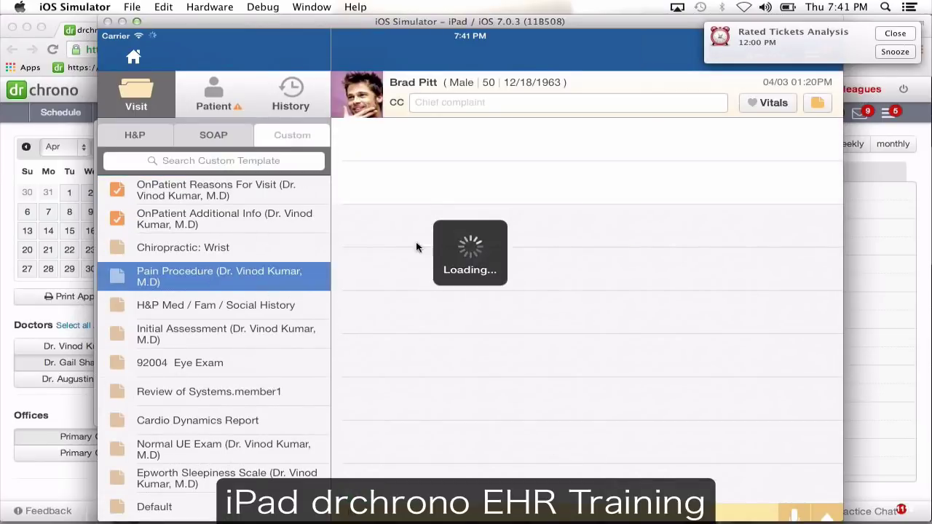
click(376, 282)
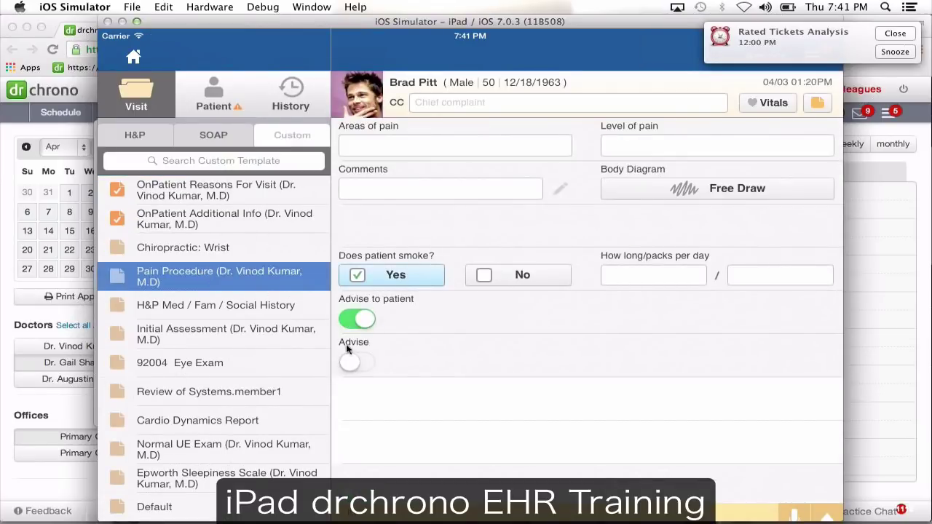
click(346, 363)
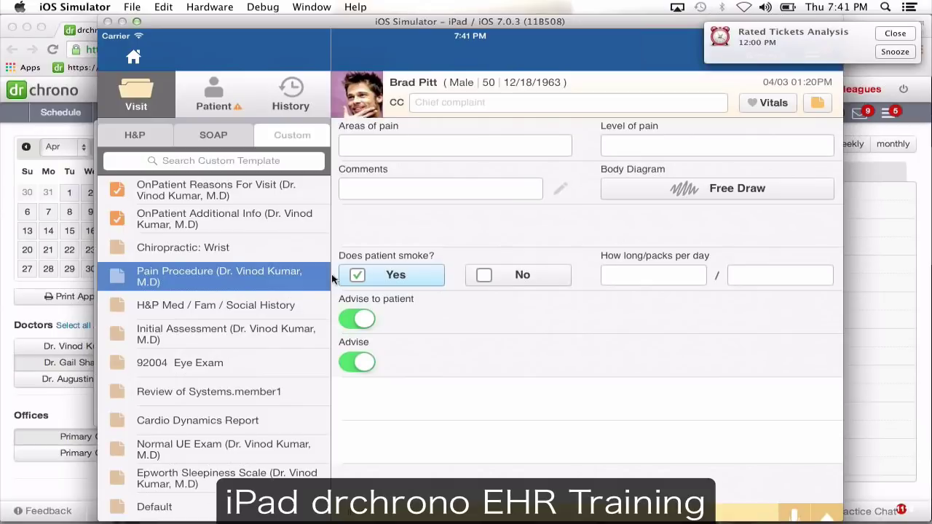
click(143, 138)
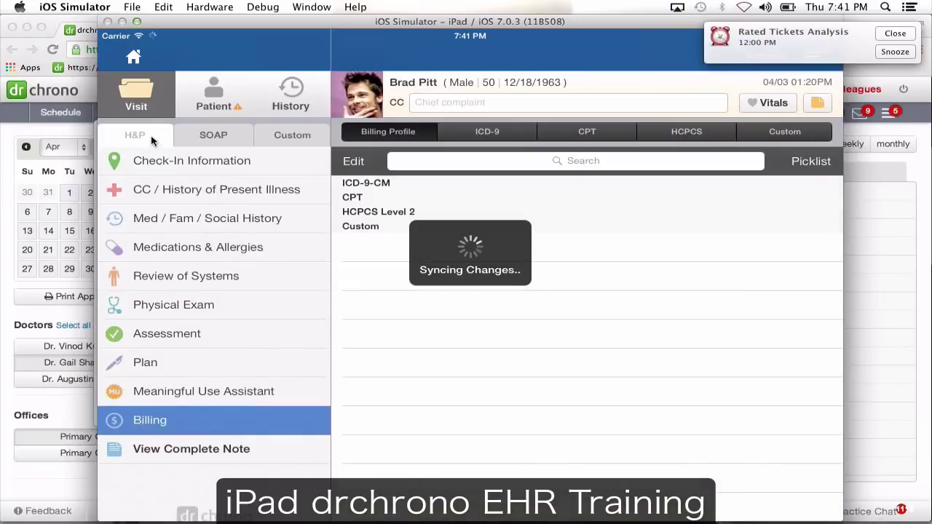
- Return to the CC / History of Present Illness section of the H&P note
click(211, 193)
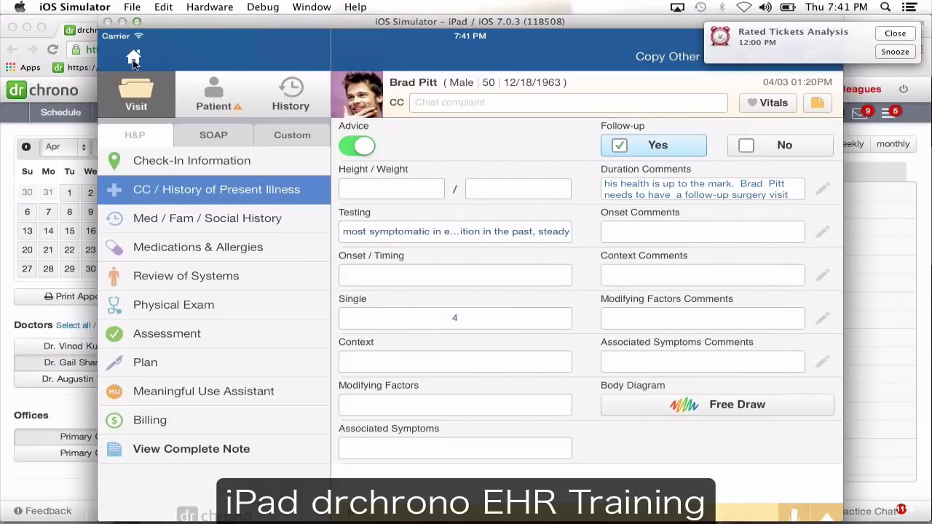
click(185, 458)
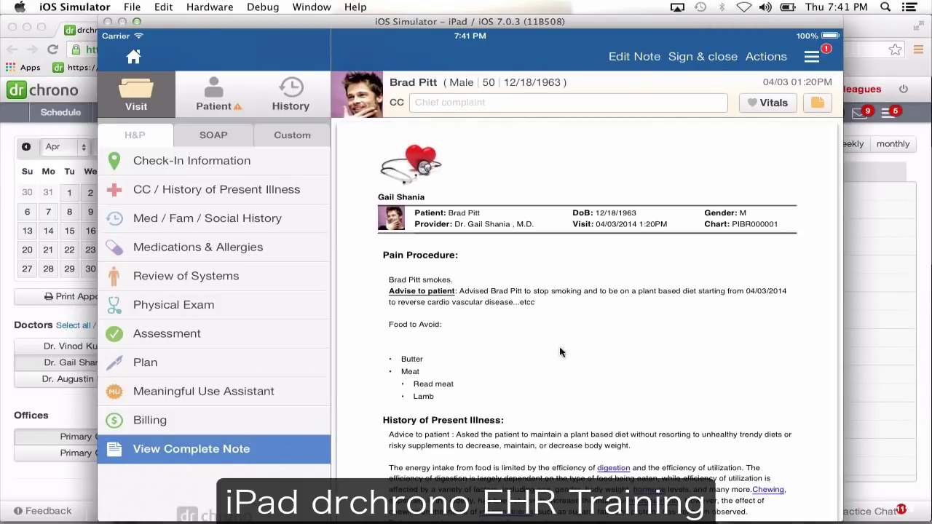
scroll(562, 328, down, 2)
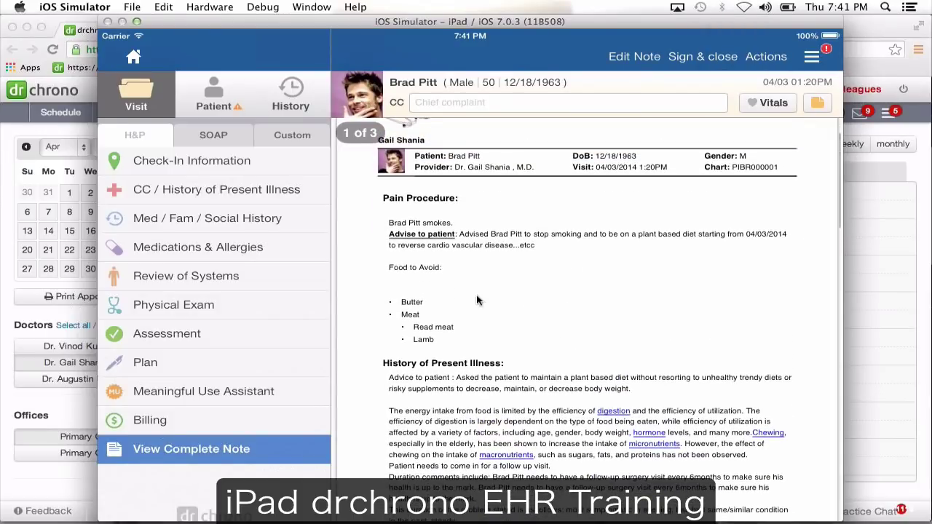
scroll(509, 310, up, 1)
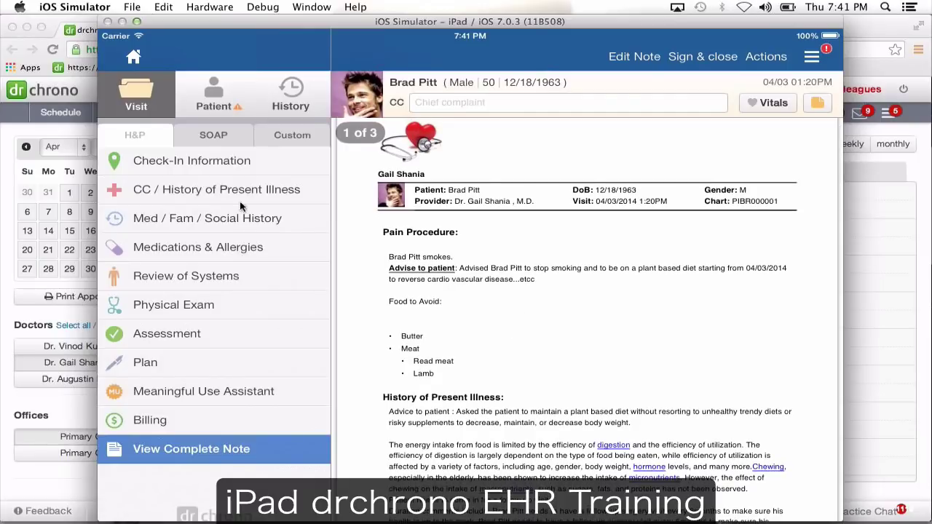
click(217, 191)
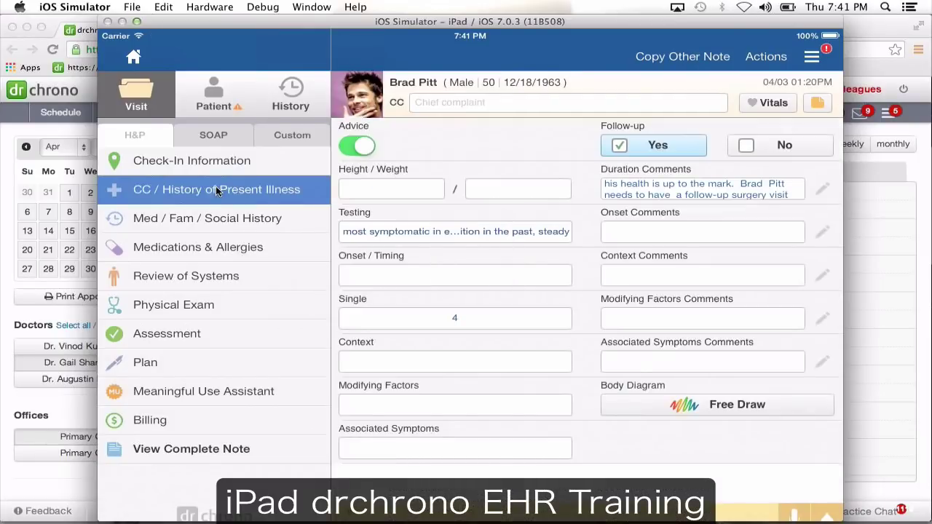
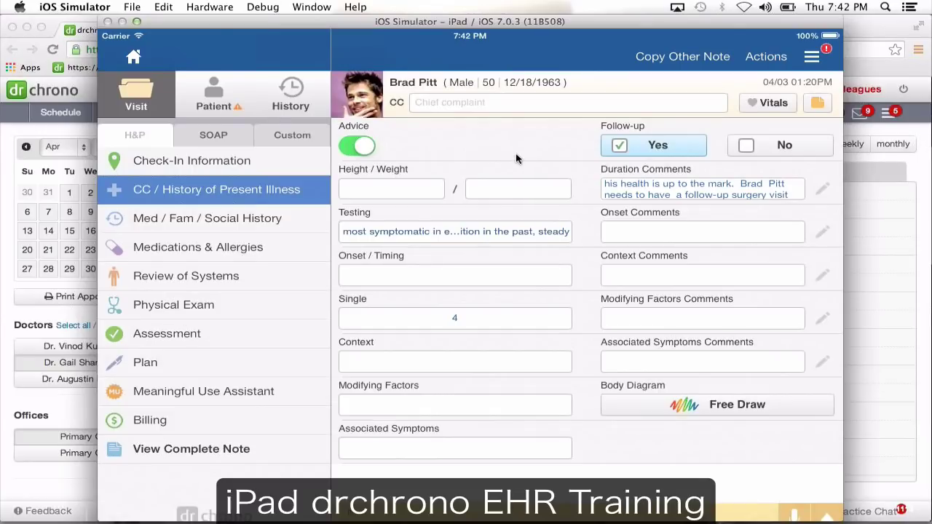
- Pick the 03/27/2014 General check up note to copy, then back out without copying
click(692, 58)
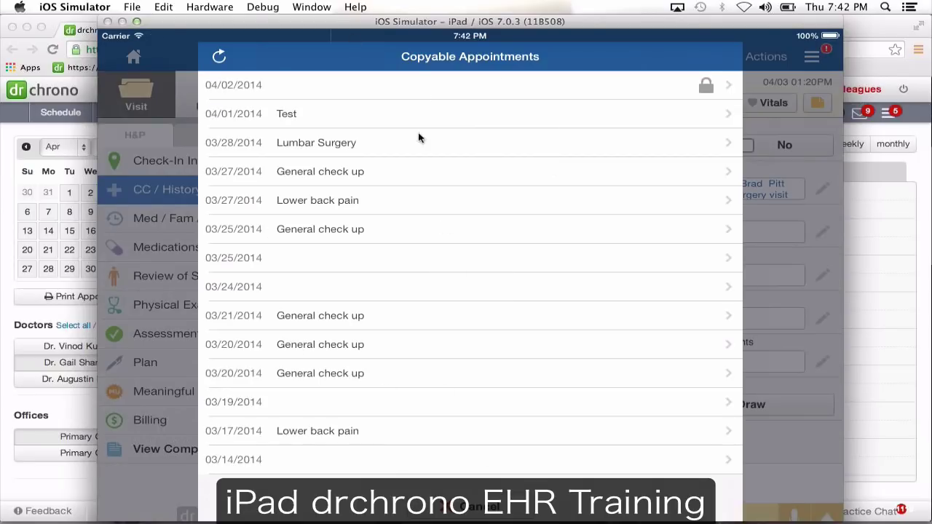
click(391, 172)
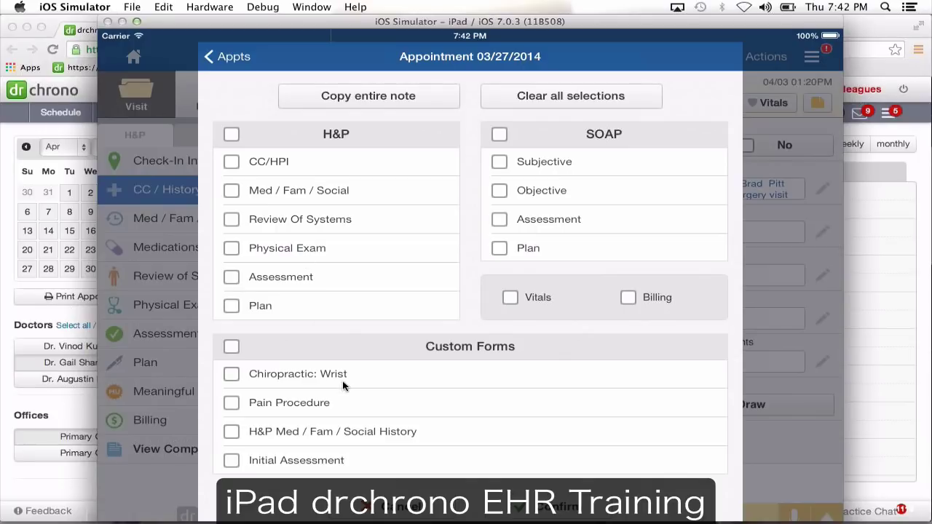
click(379, 508)
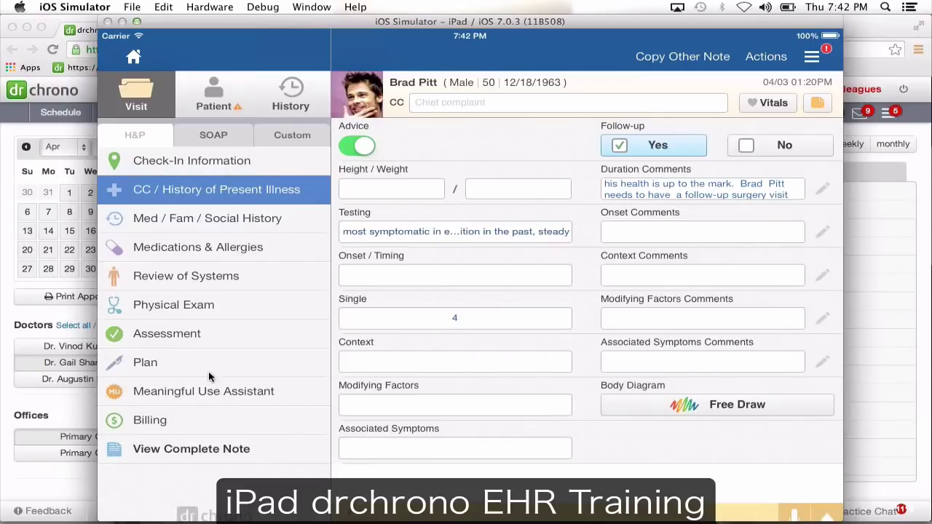
- Show the complete visit note and scroll through its three pages, returning to the top
click(212, 449)
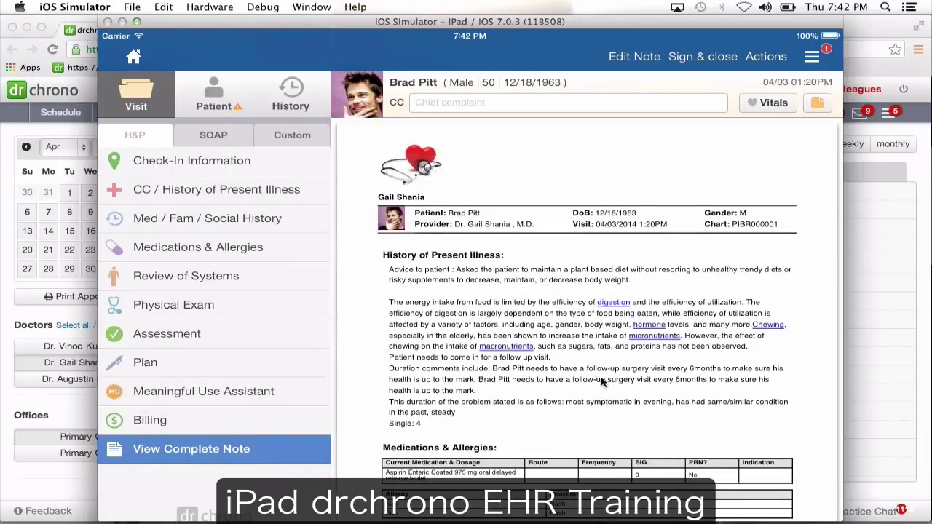
drag(620, 386, 620, 277)
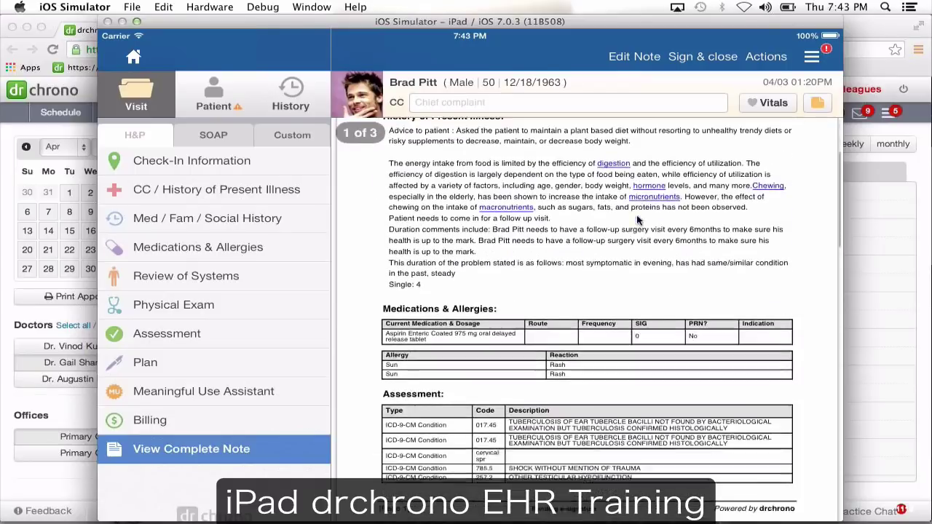
drag(620, 338, 627, 153)
scroll(627, 153, down, 8)
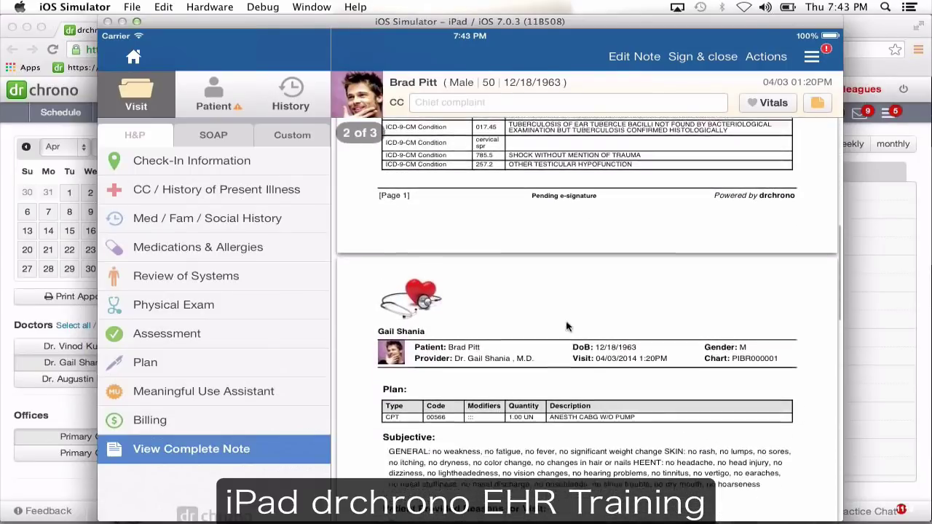
scroll(556, 359, up, 5)
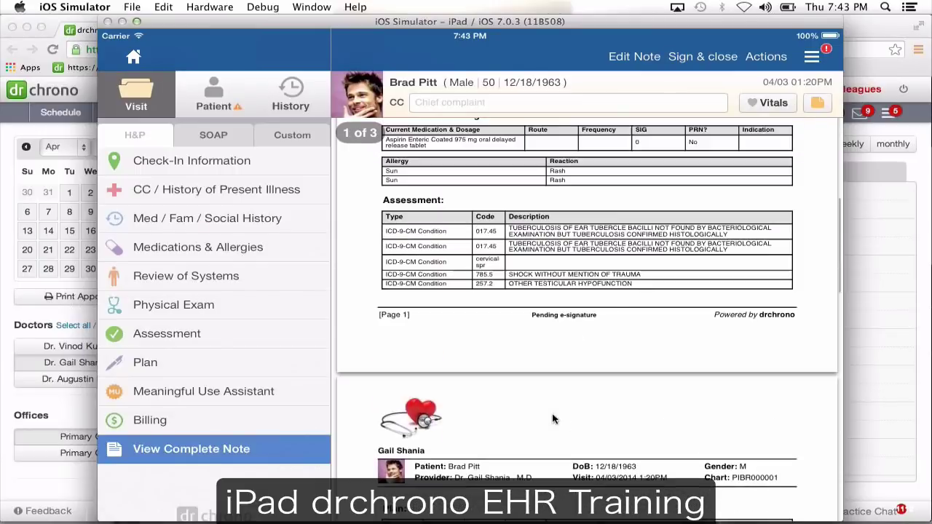
scroll(567, 214, up, 2)
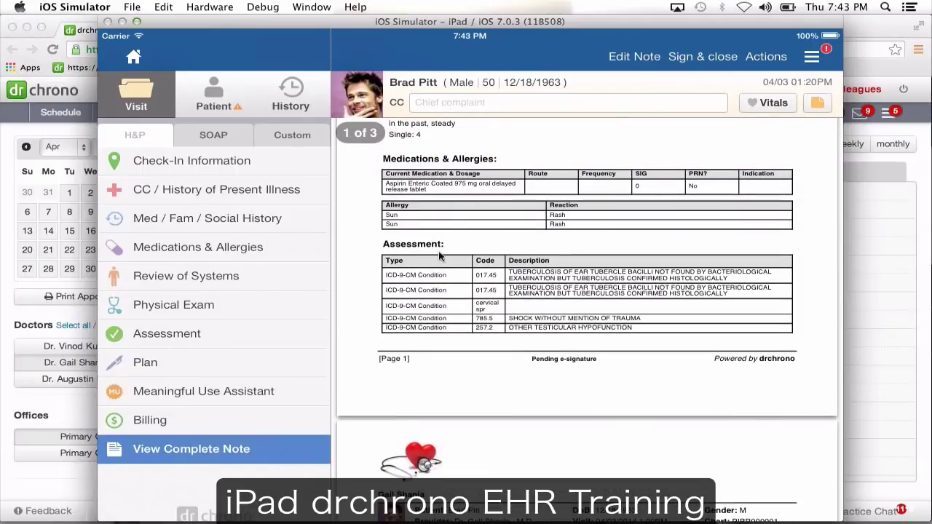
drag(490, 313, 490, 247)
scroll(495, 263, down, 5)
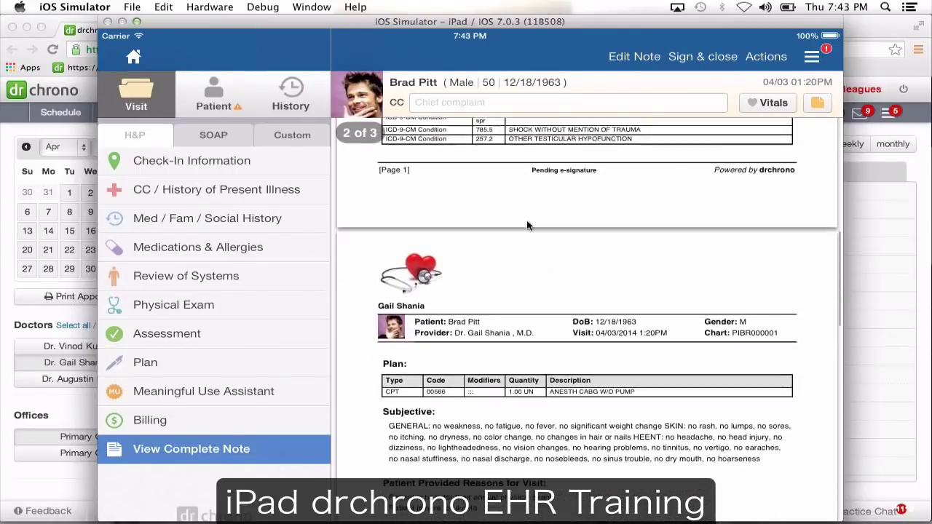
scroll(510, 291, up, 5)
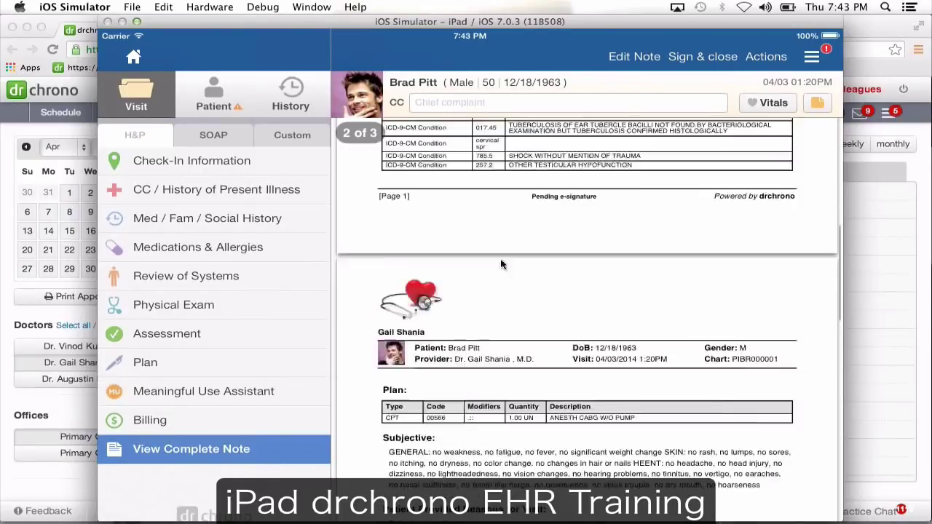
scroll(458, 276, up, 7)
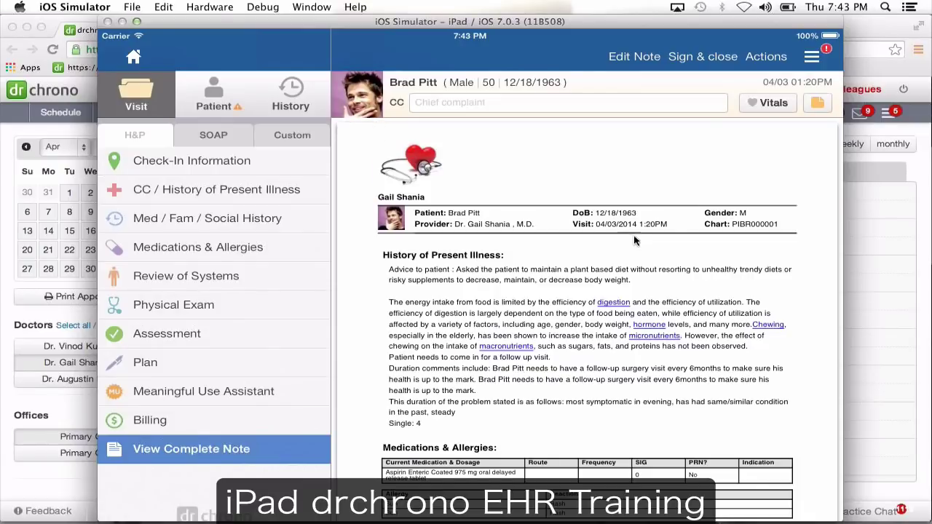
- Sign and lock the visit note, declining the app rating request
click(697, 56)
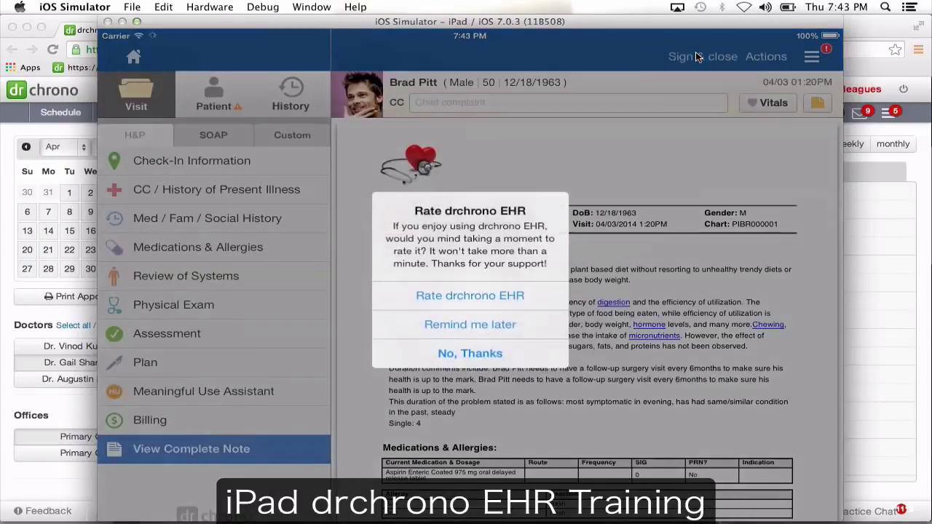
click(465, 349)
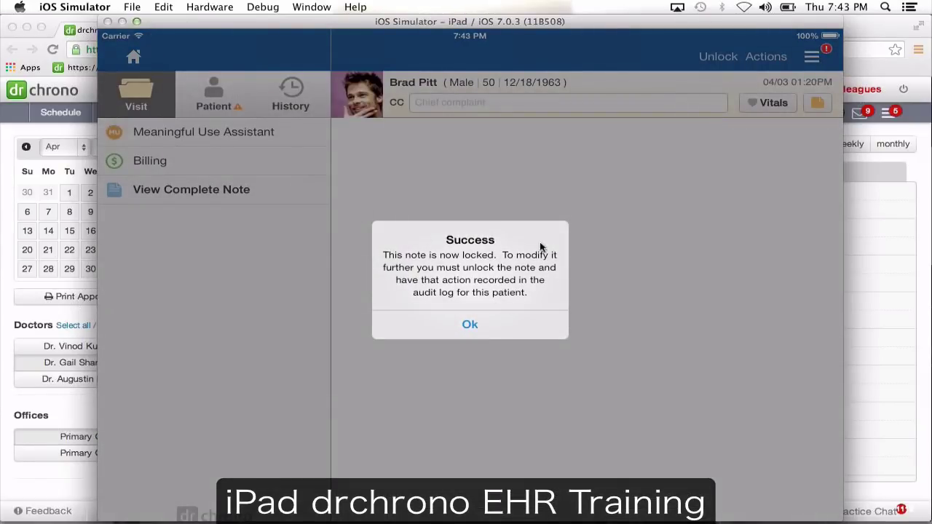
click(471, 325)
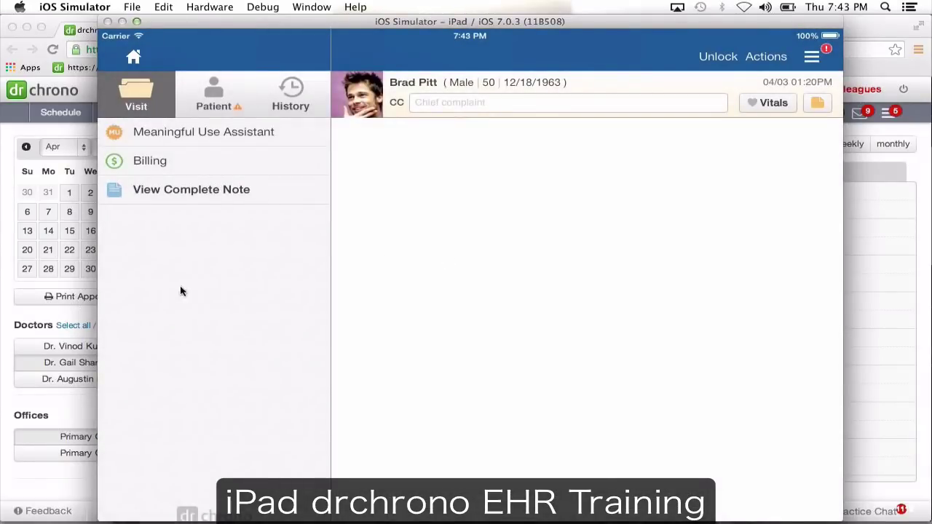
- Reopen the complete note and zoom in to read the 04/03/2014 7:43PM e-signature
click(166, 186)
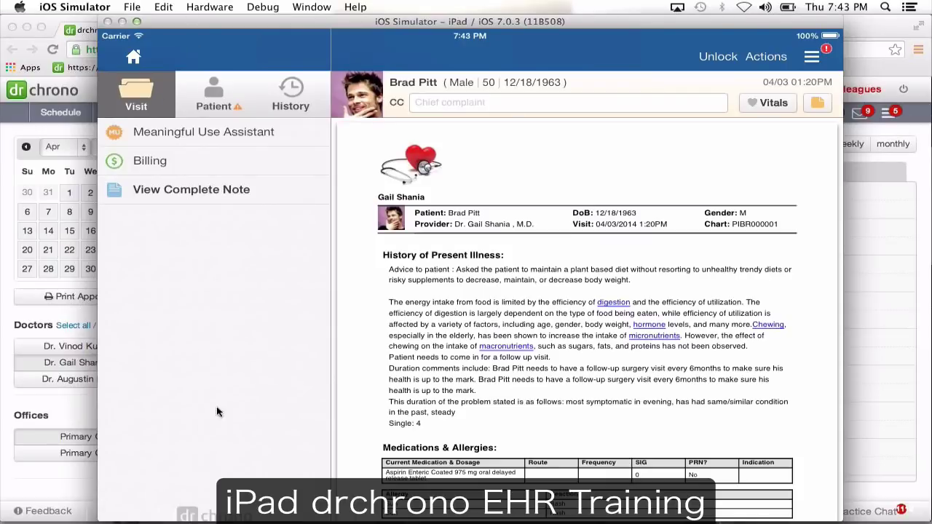
scroll(595, 393, down, 8)
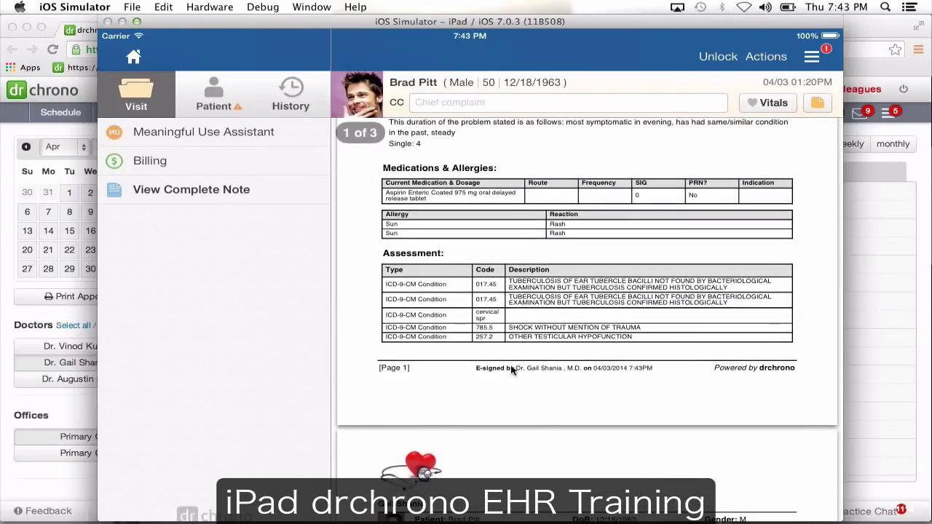
double_click(510, 365)
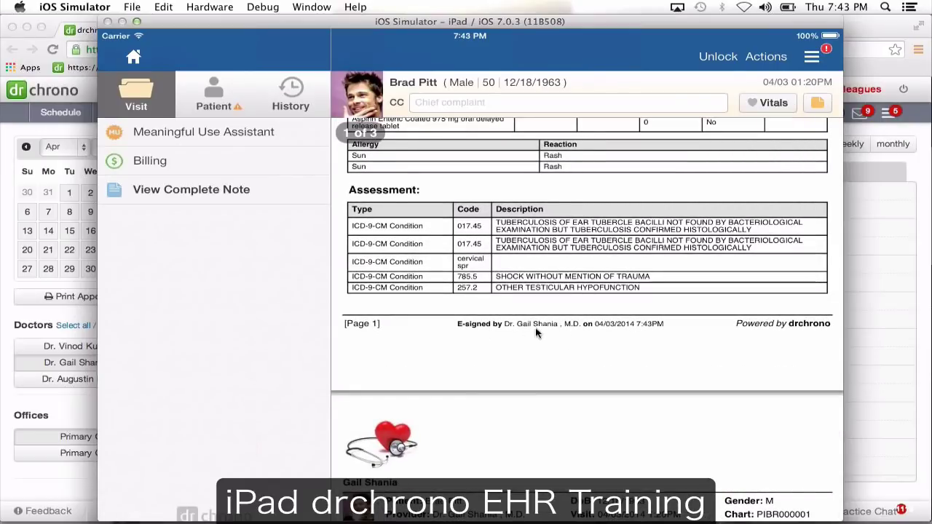
double_click(630, 319)
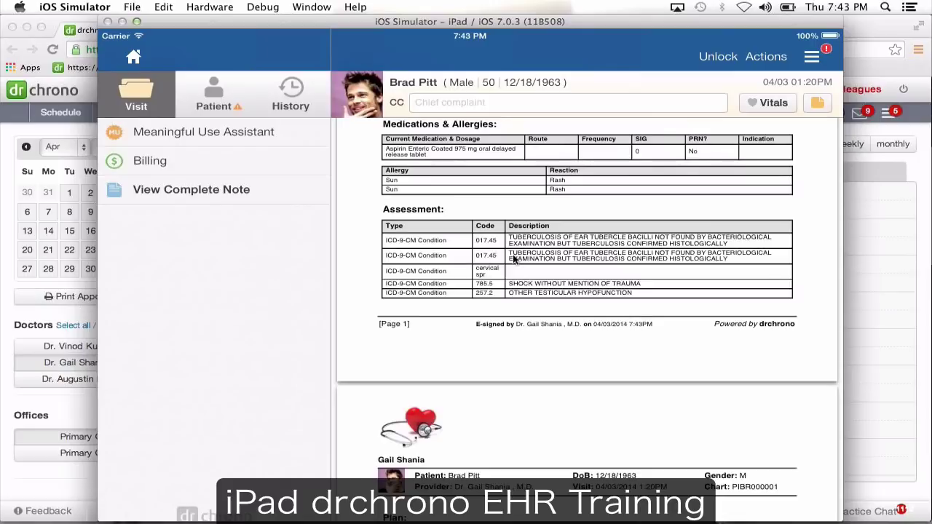
scroll(523, 335, up, 5)
scroll(520, 372, up, 2)
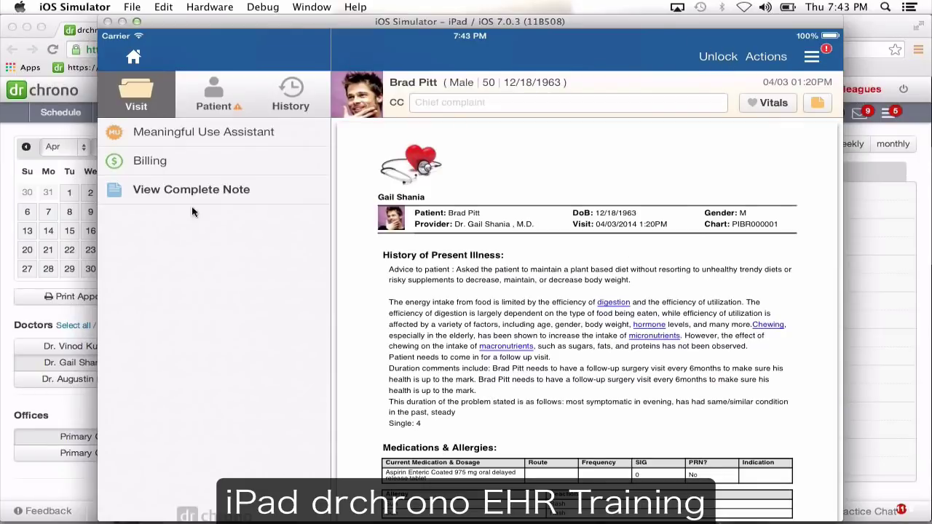
- Unlock the signed note, then start a partial print and cancel the section selection
click(713, 59)
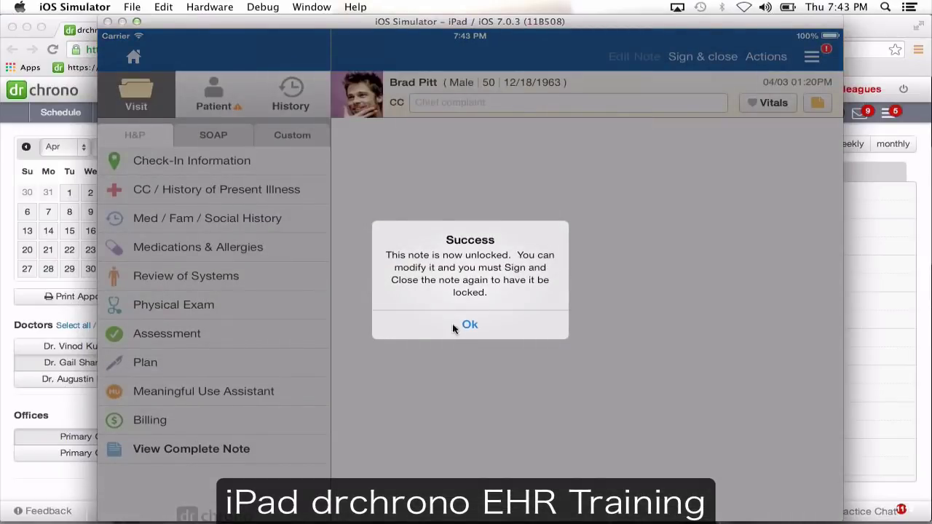
click(492, 329)
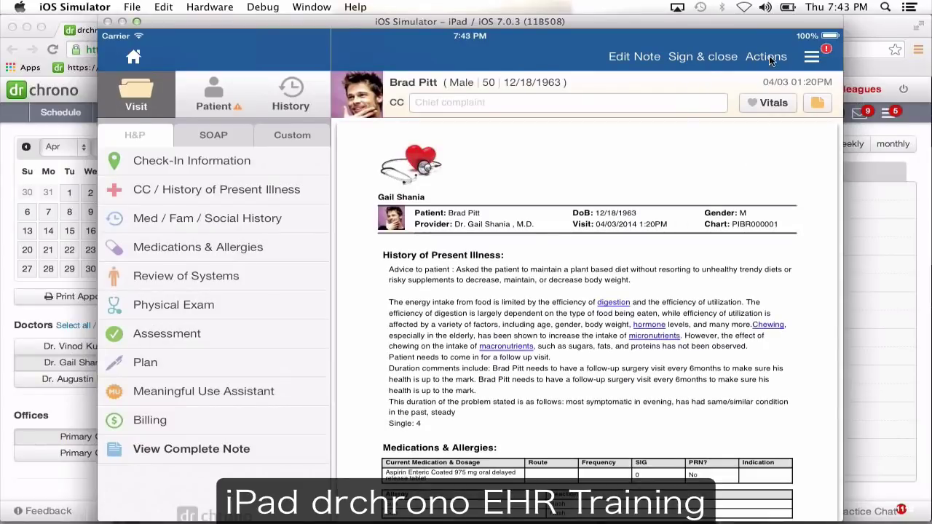
click(766, 57)
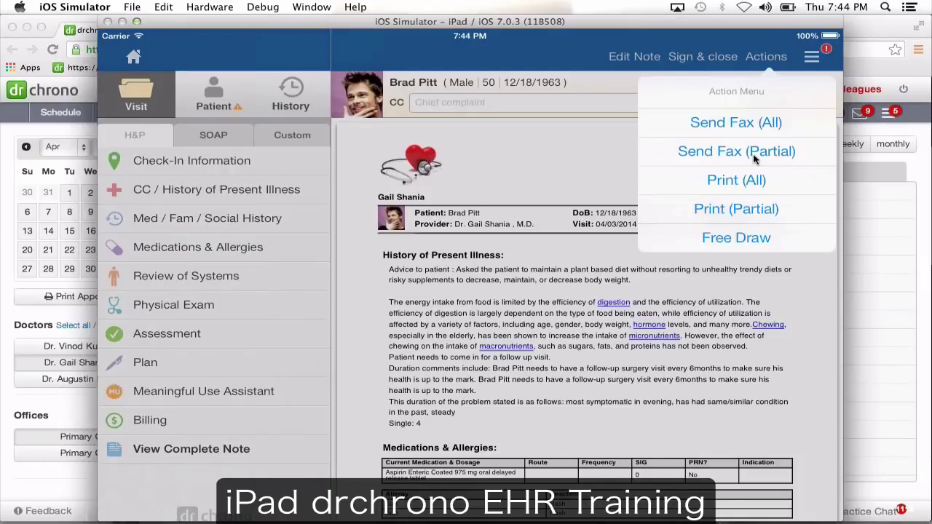
click(748, 208)
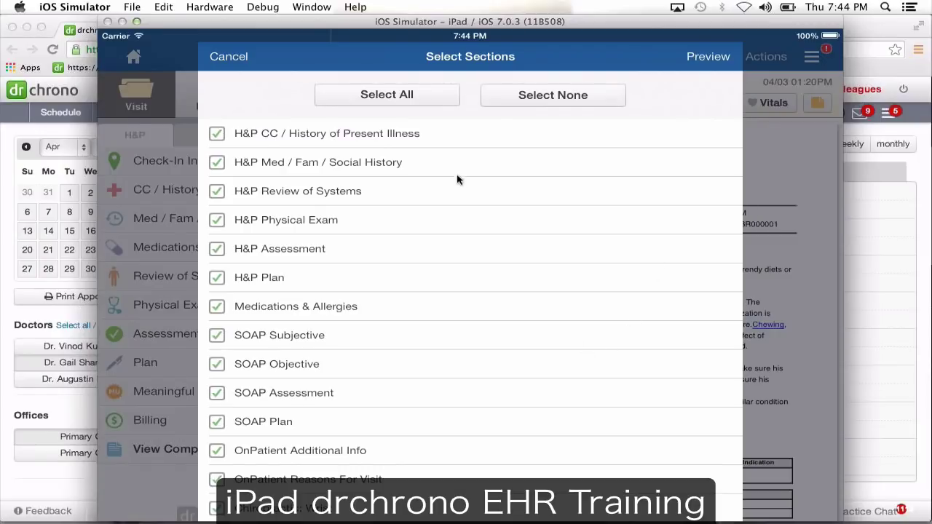
click(229, 58)
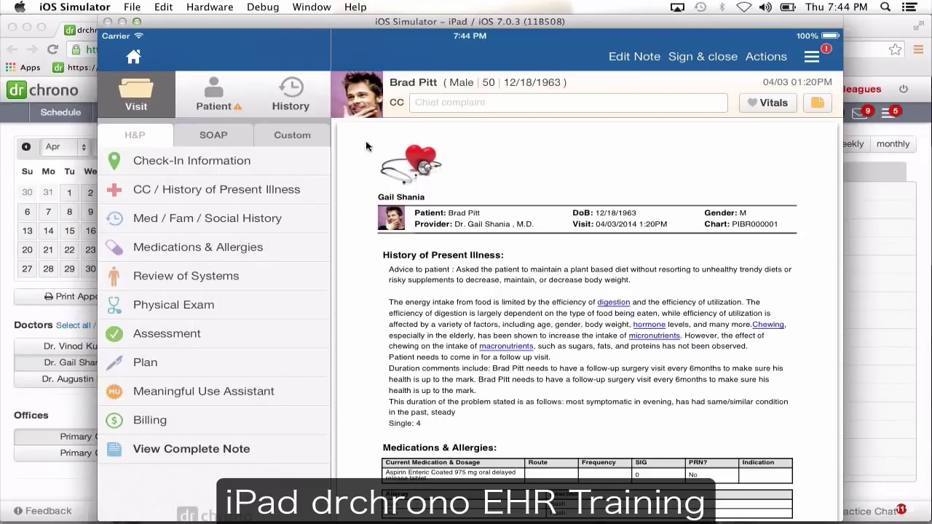
- Open the patient's details and run an insurance eligibility check, then close the results
click(215, 94)
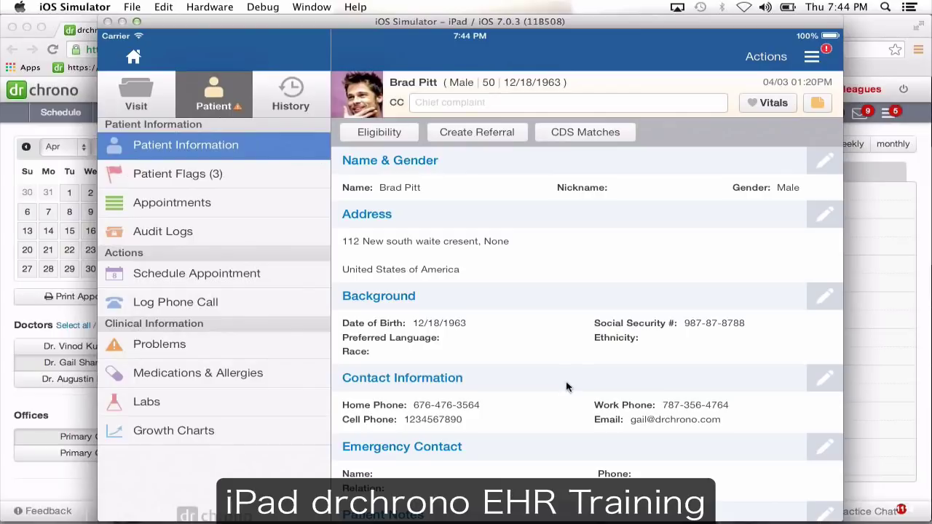
scroll(563, 372, down, 10)
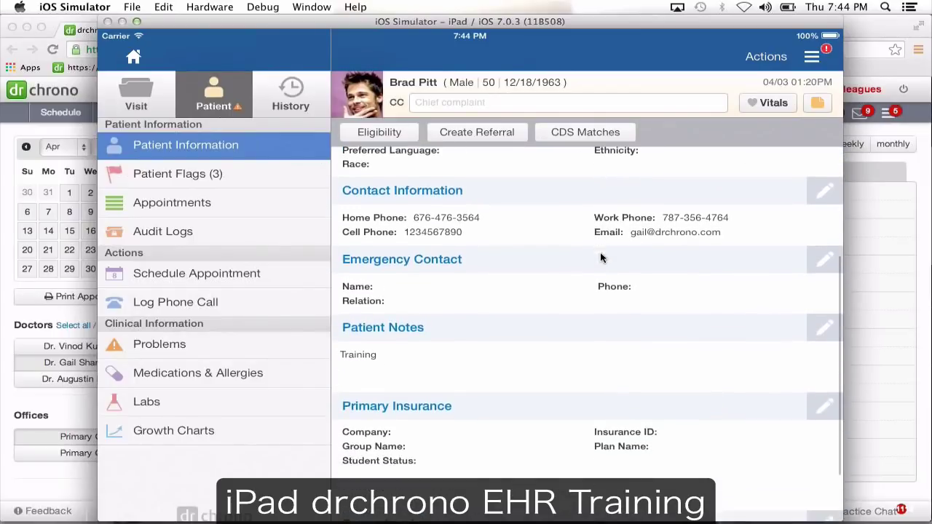
scroll(602, 287, up, 10)
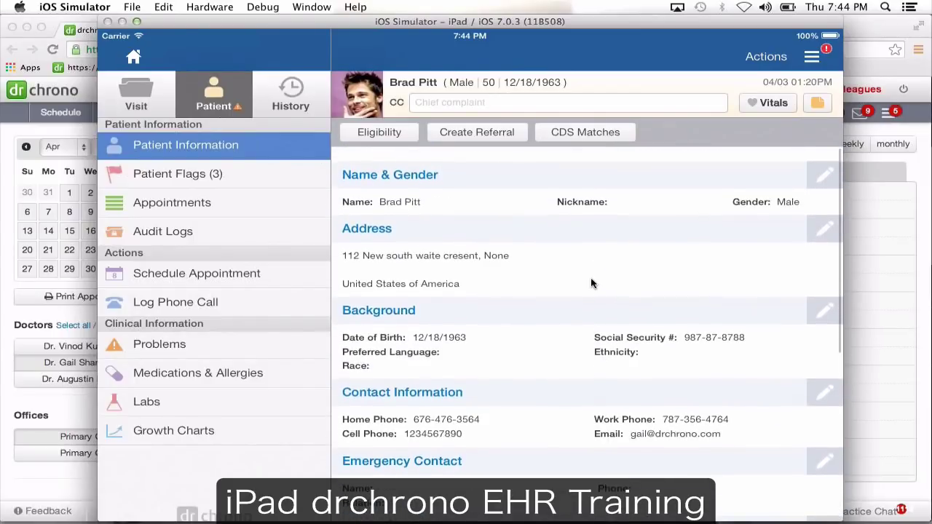
click(376, 133)
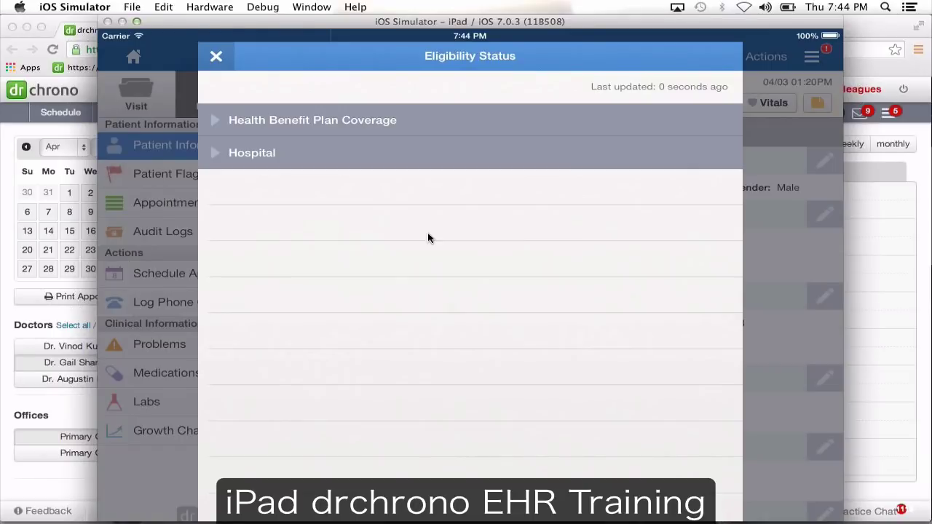
click(217, 56)
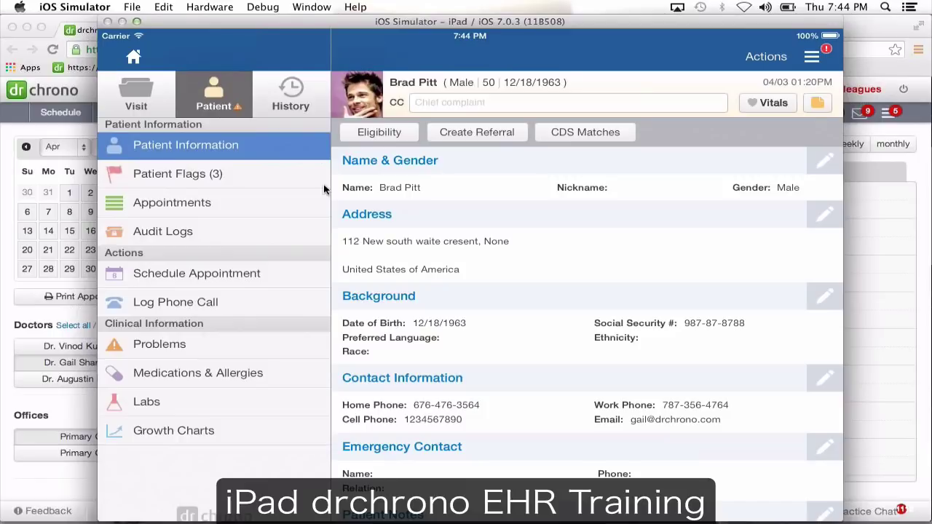
- Create a referral to the first suggested recipient, preview it, and close the preview
click(467, 133)
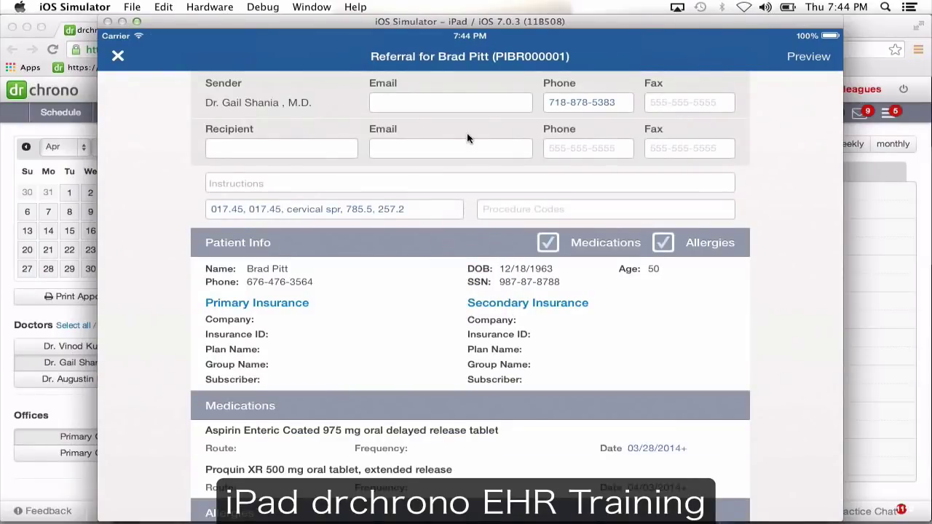
click(304, 149)
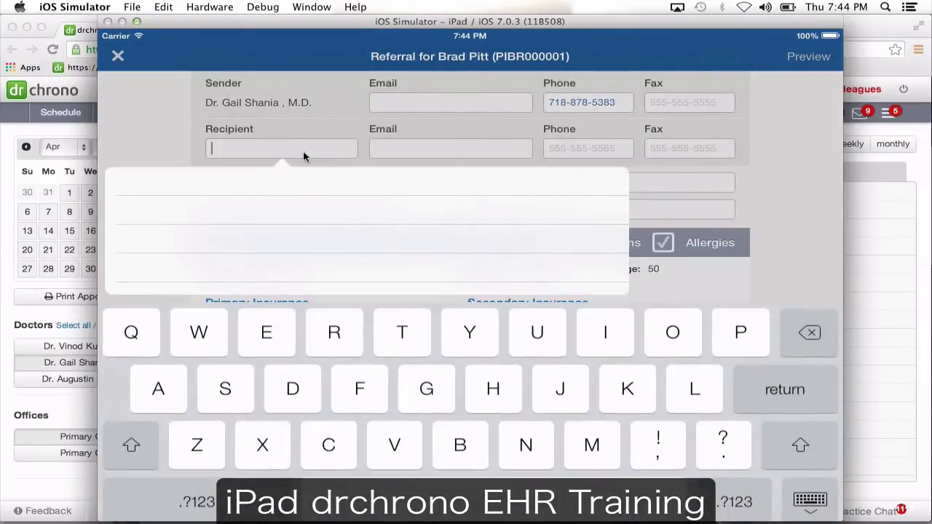
text(a)
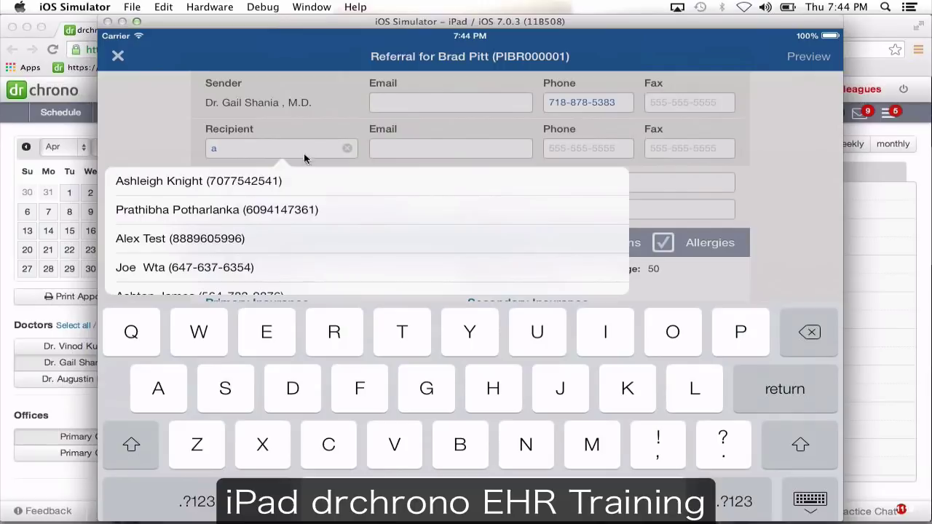
click(302, 182)
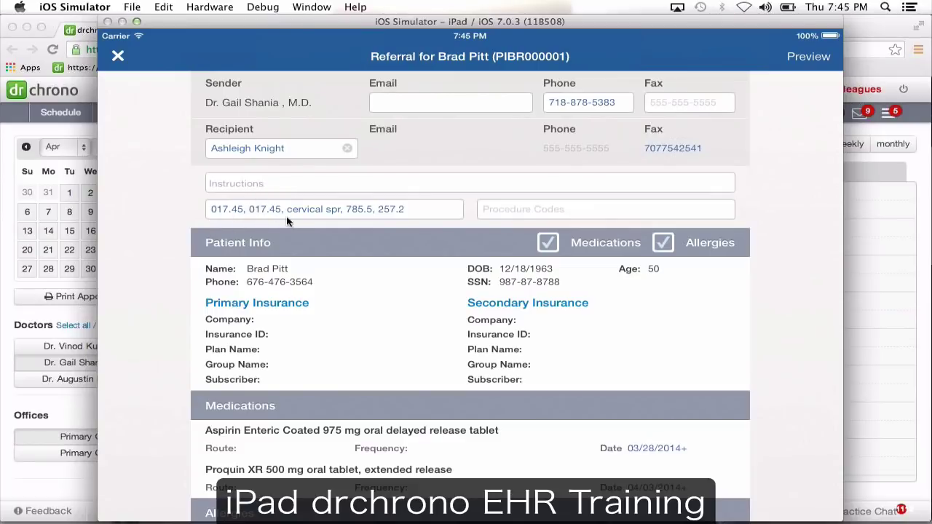
click(540, 205)
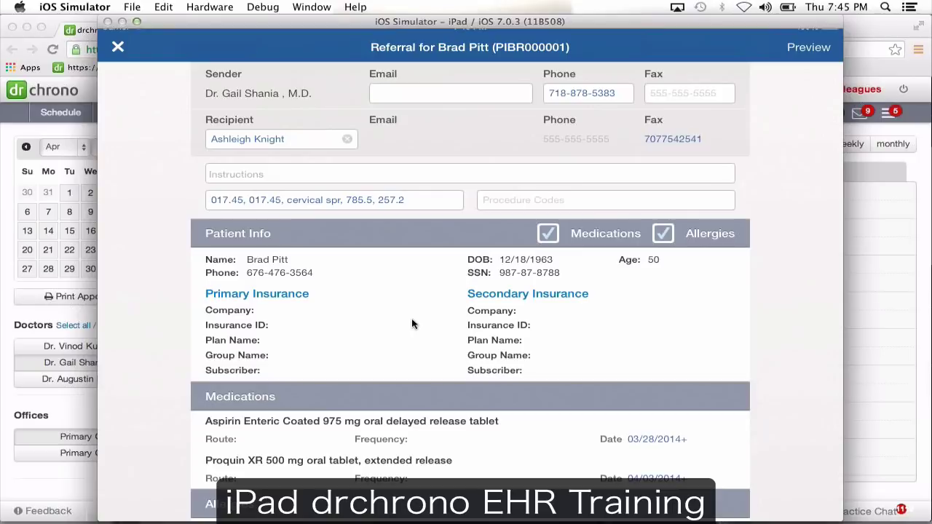
click(794, 47)
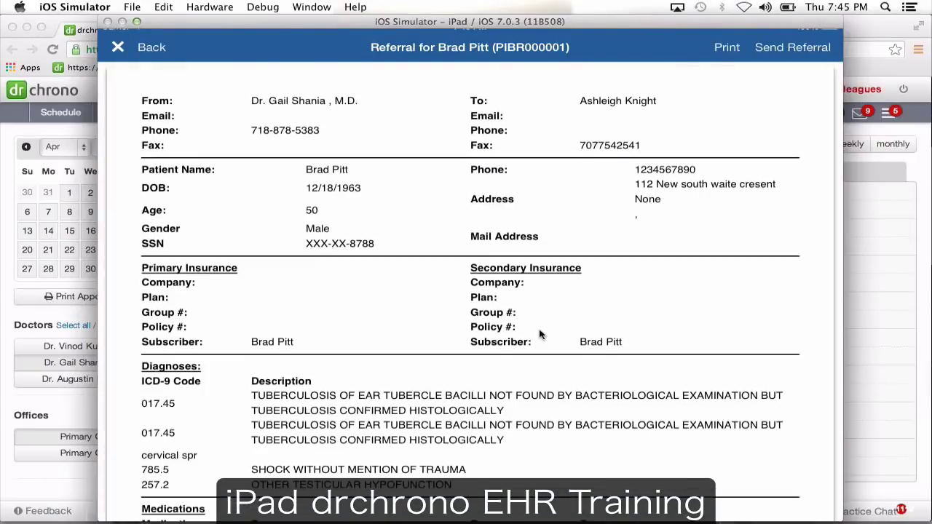
drag(539, 334, 547, 252)
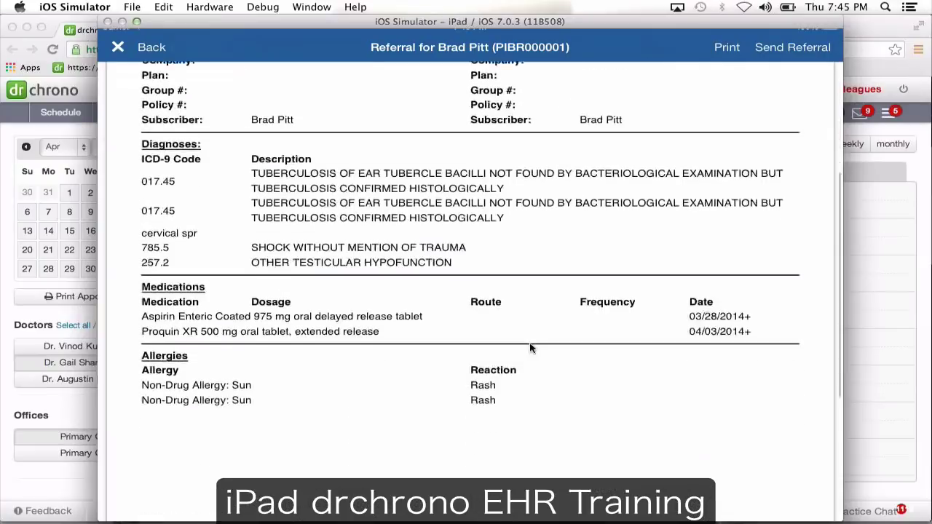
scroll(520, 316, up, 10)
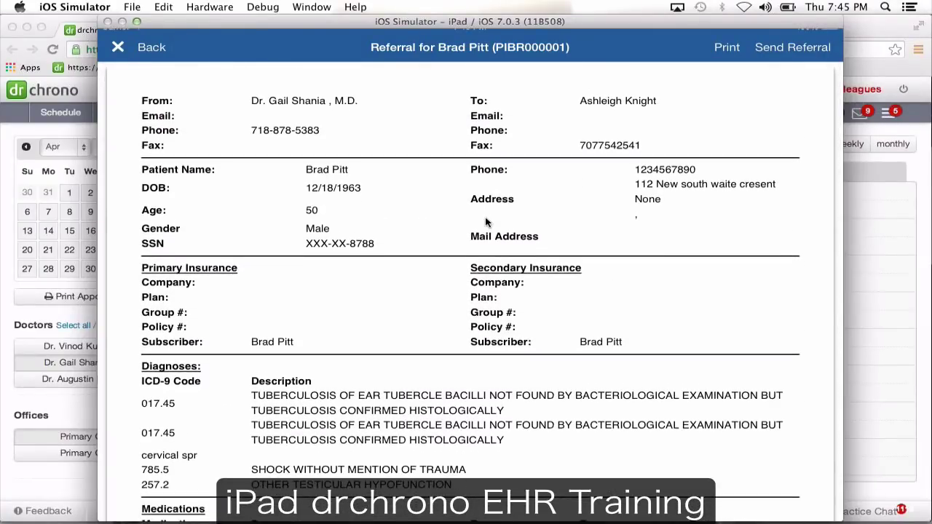
click(118, 47)
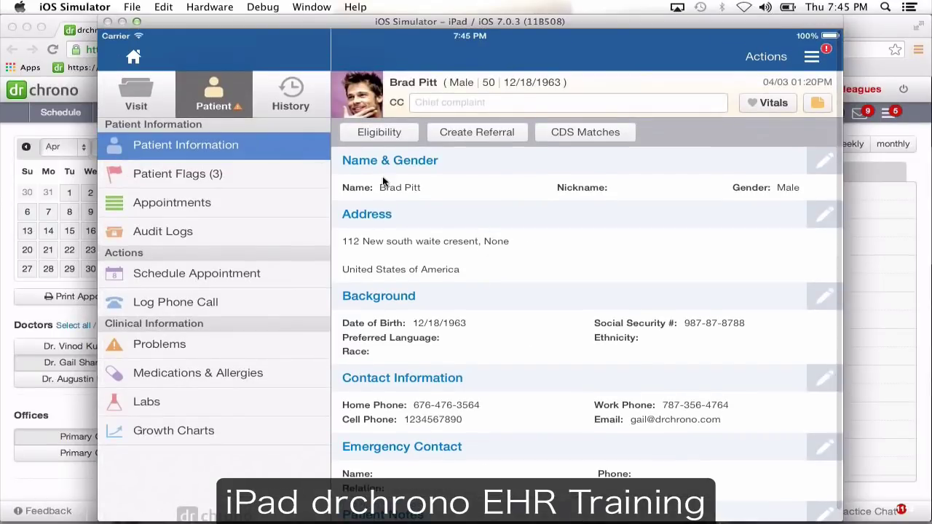
- Add an 'Afraid of needles' flag to the patient's flag list
click(260, 172)
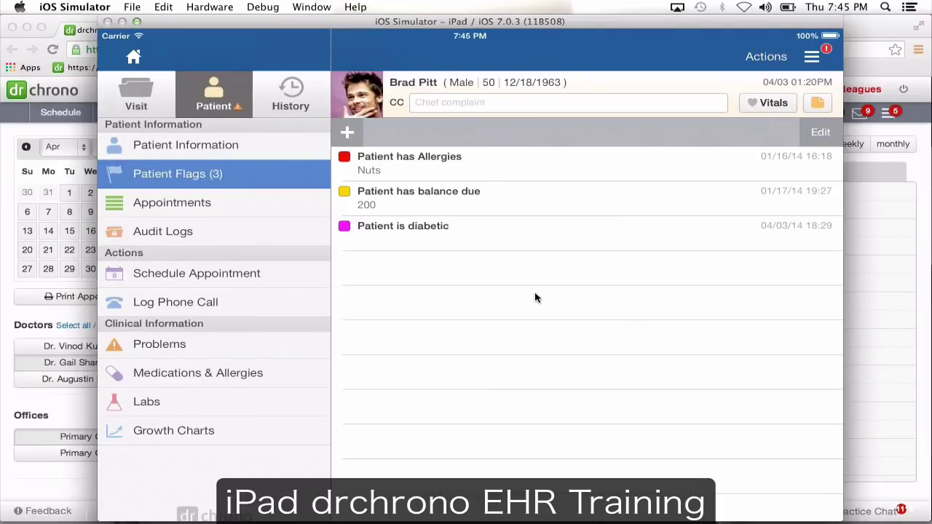
click(346, 131)
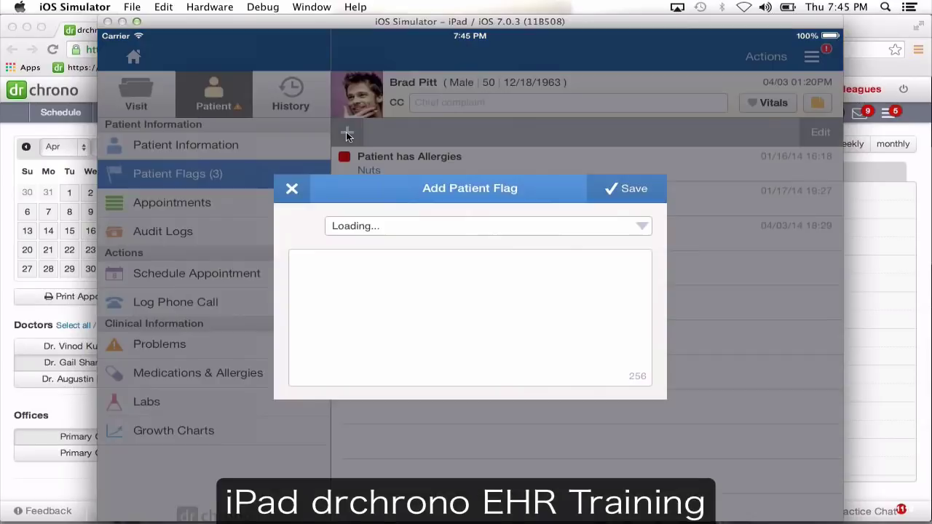
click(378, 222)
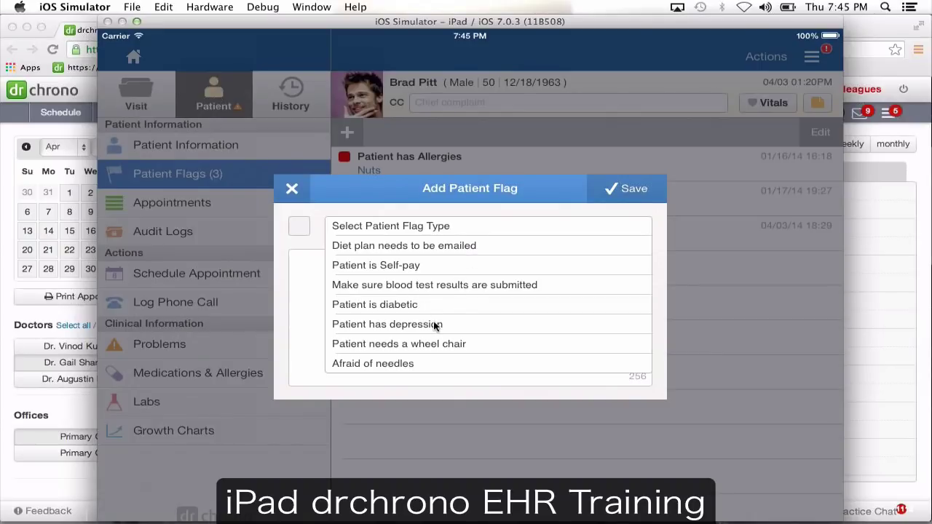
click(440, 364)
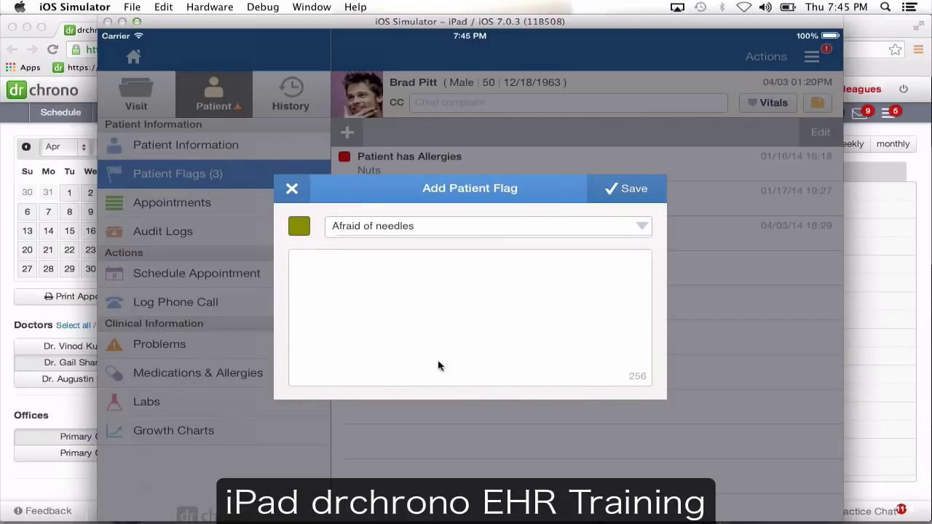
click(634, 196)
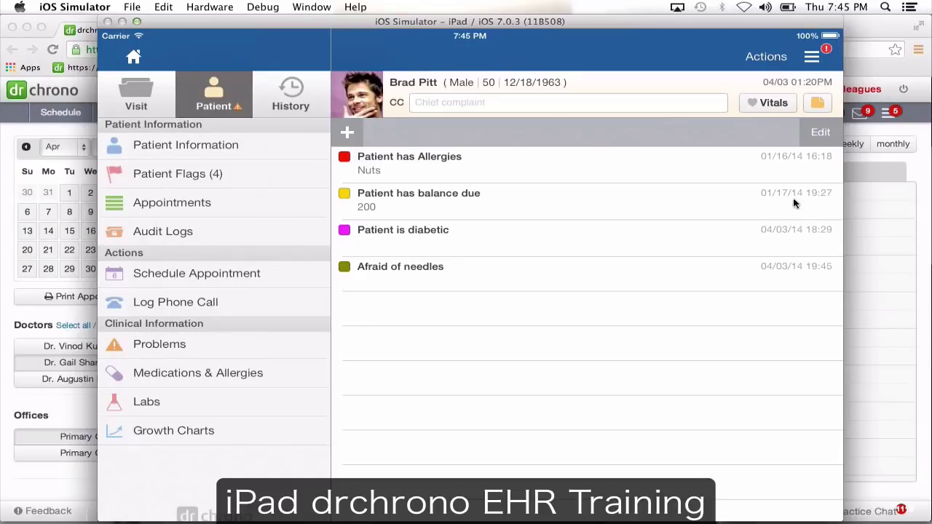
- Delete the 'Afraid of needles' flag and show the patient's appointments
click(821, 133)
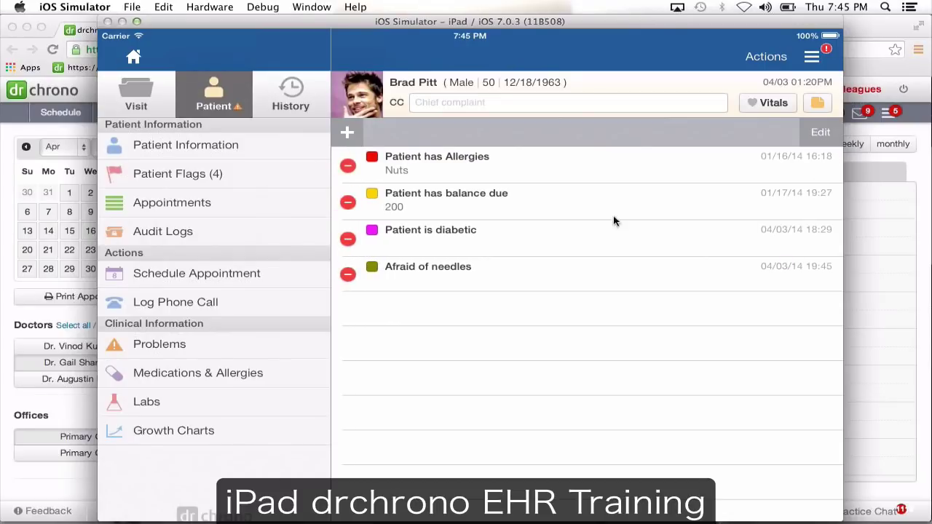
click(347, 276)
click(794, 280)
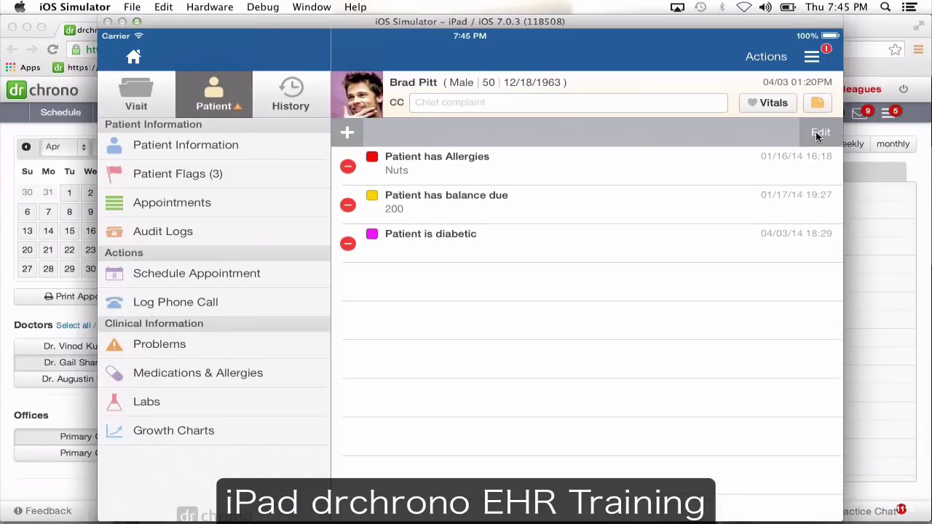
click(818, 134)
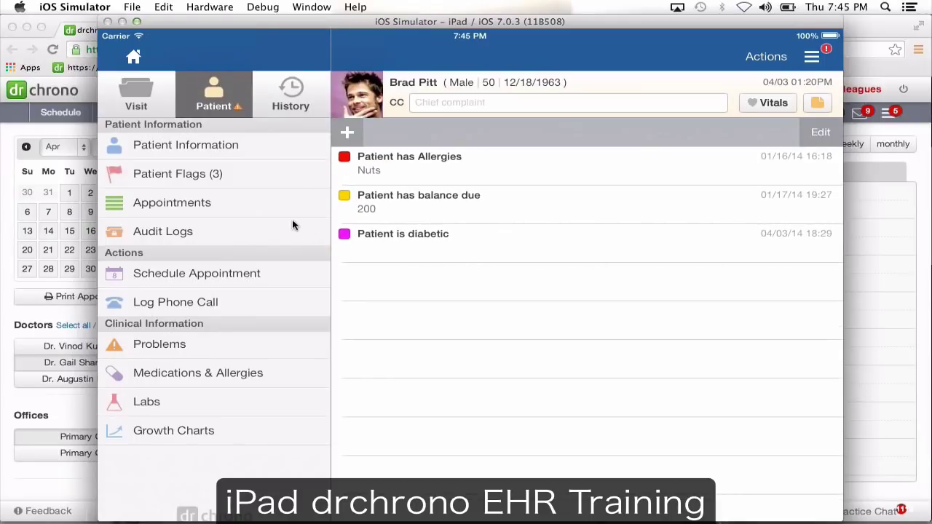
click(257, 209)
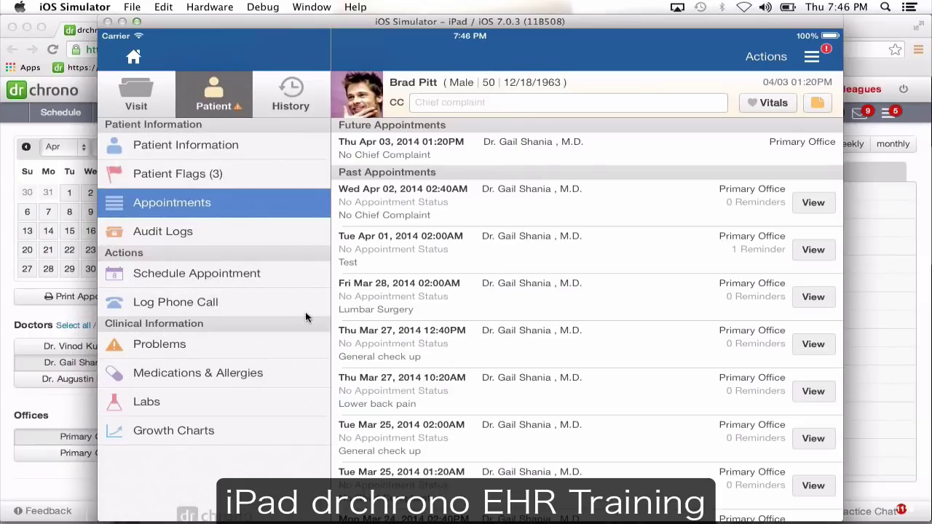
click(306, 275)
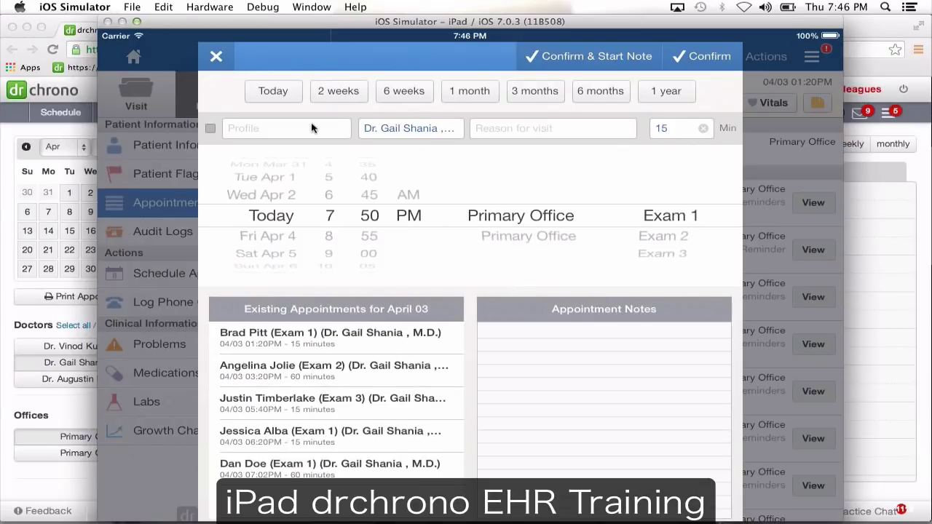
click(222, 59)
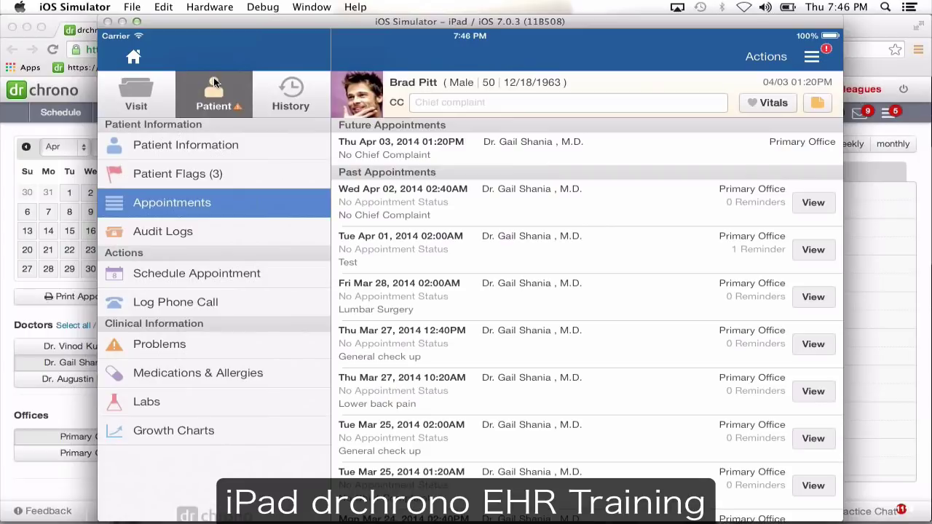
- Log a 'Watch' phone call with notes 'Test' plus the After surgery follow-up snippet
click(172, 307)
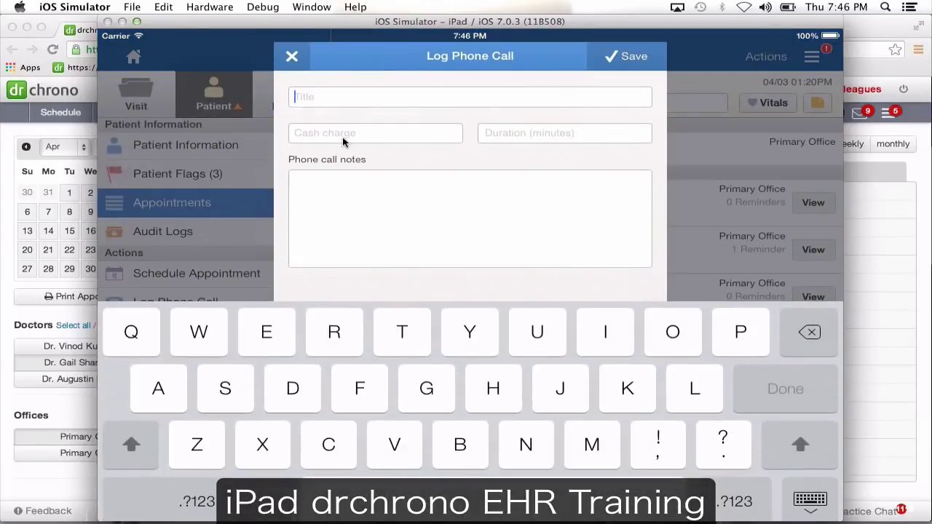
text(Watch)
click(355, 209)
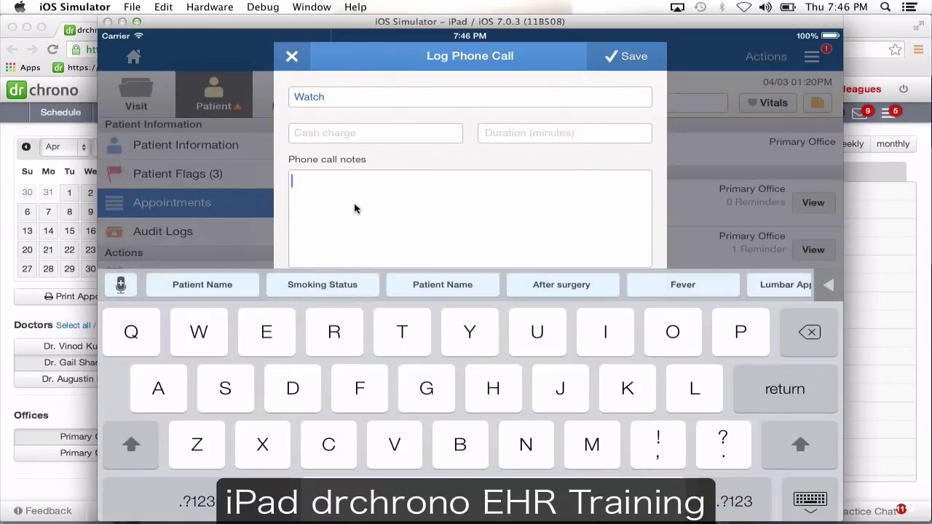
text(Test)
click(551, 291)
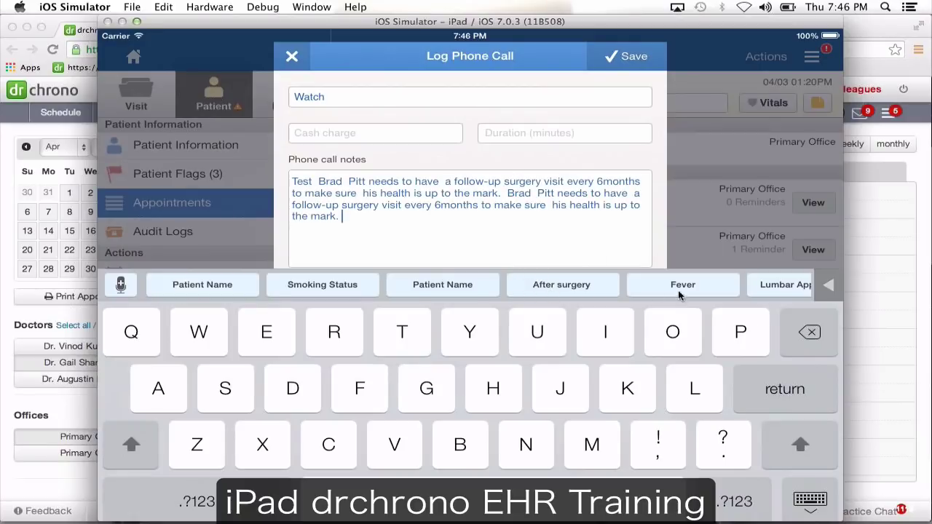
click(809, 501)
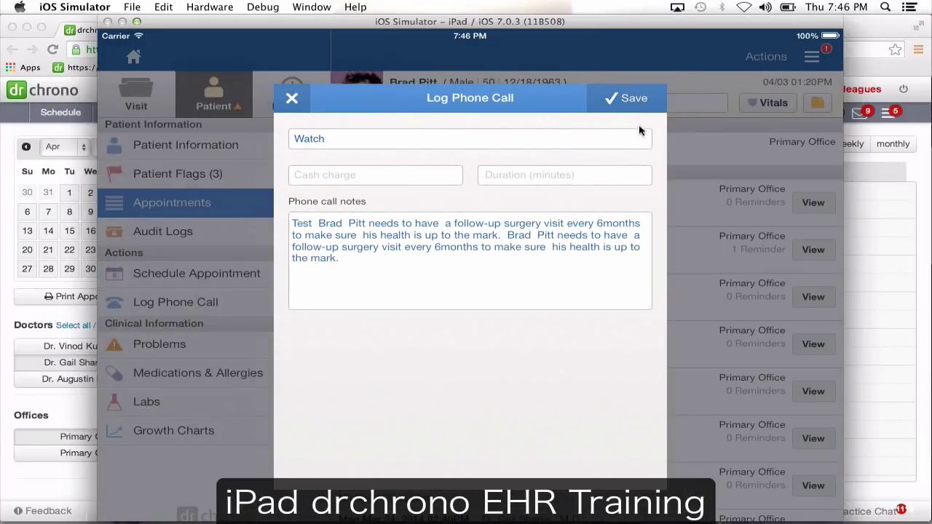
click(631, 96)
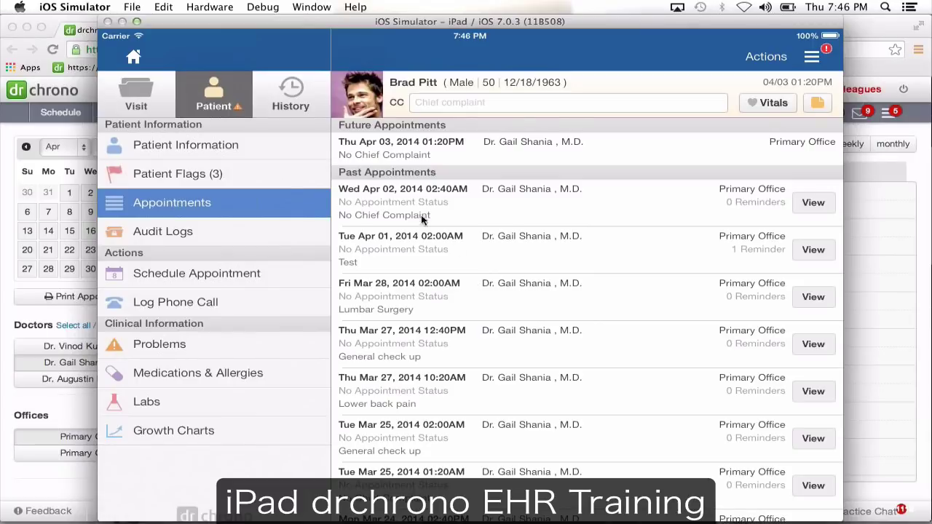
- Refresh the patient's history, then view the Watch call and the 04/03/14 01:20PM exam entry
click(290, 93)
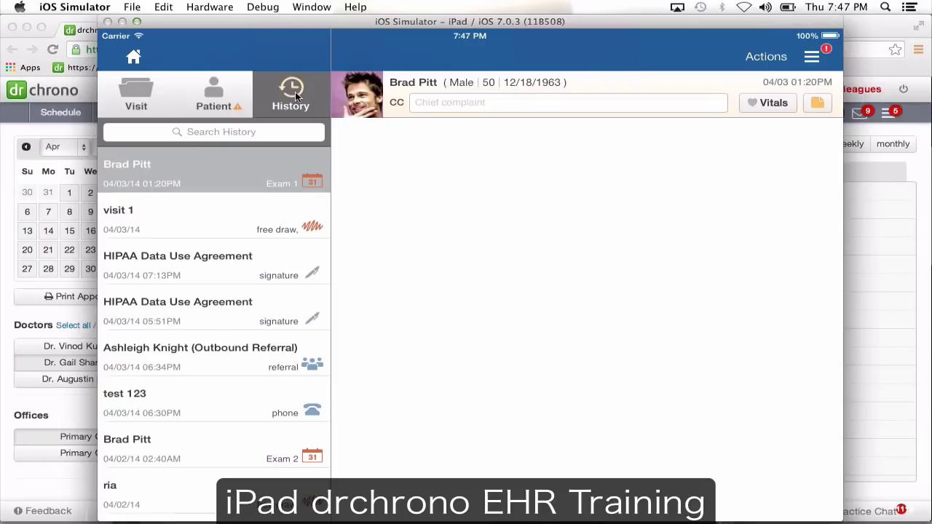
drag(191, 300, 196, 426)
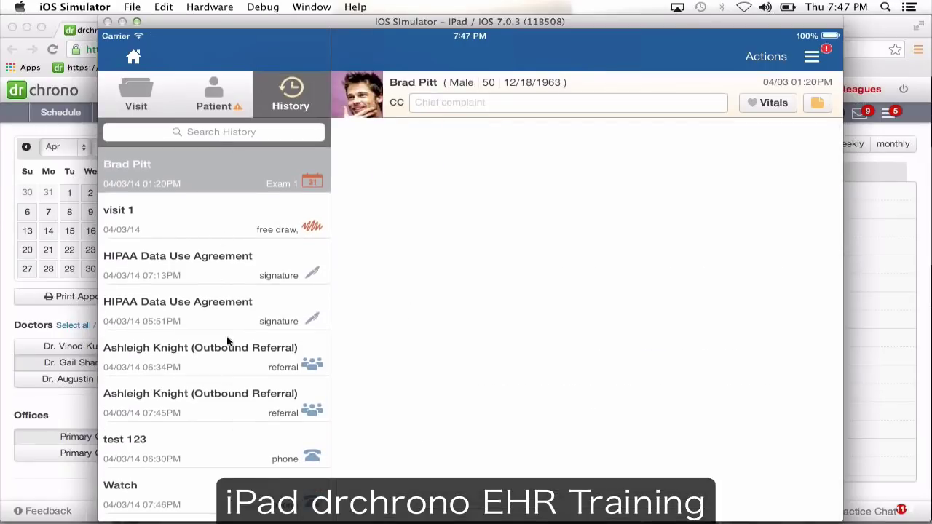
click(216, 496)
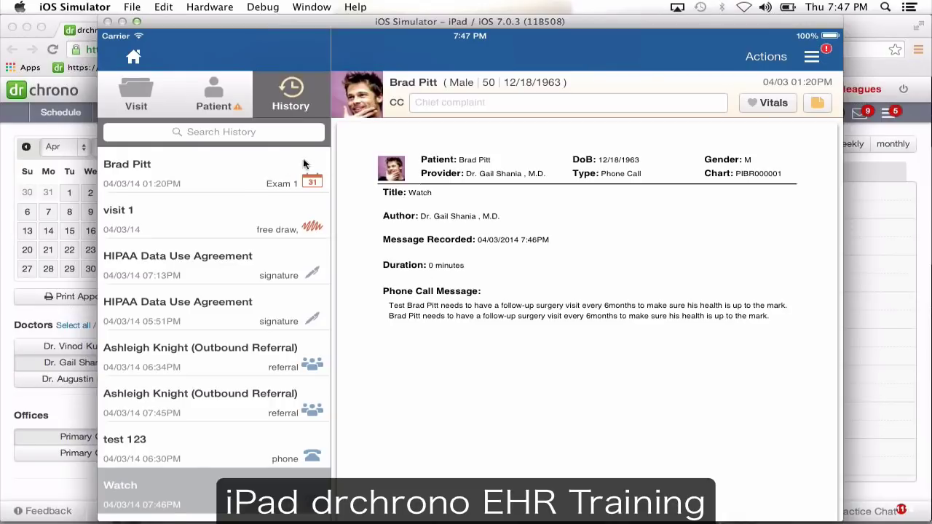
click(246, 173)
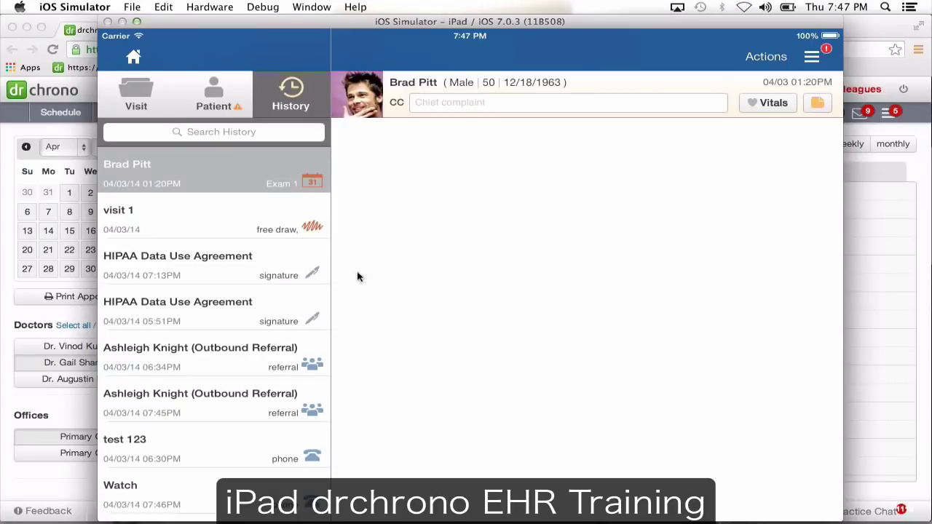
- Read the 07:13PM HIPAA Data Use Agreement and the first outbound referral, then return to the Patient section
click(257, 276)
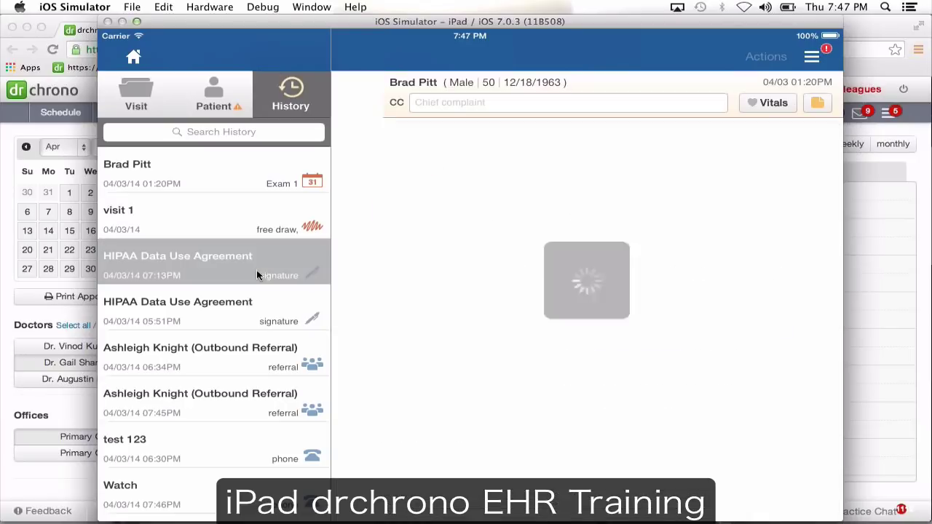
scroll(558, 394, down, 15)
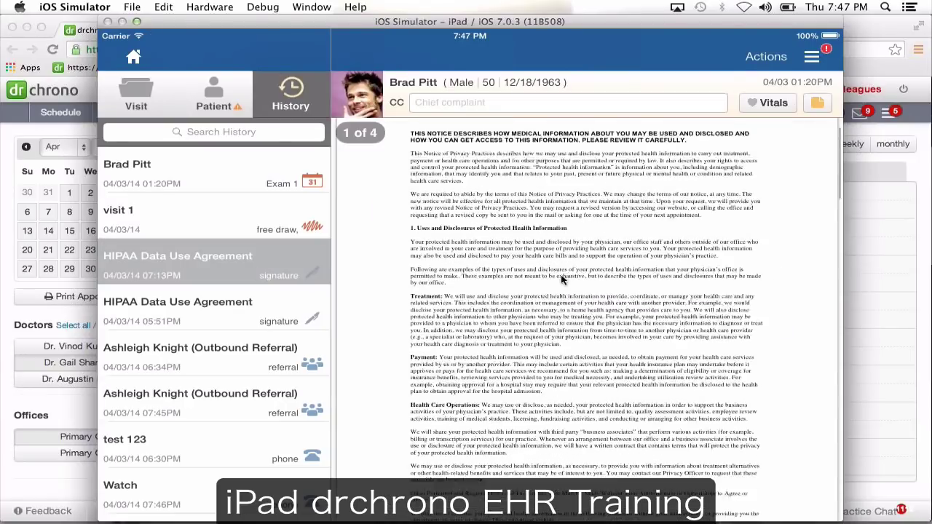
scroll(568, 231, down, 15)
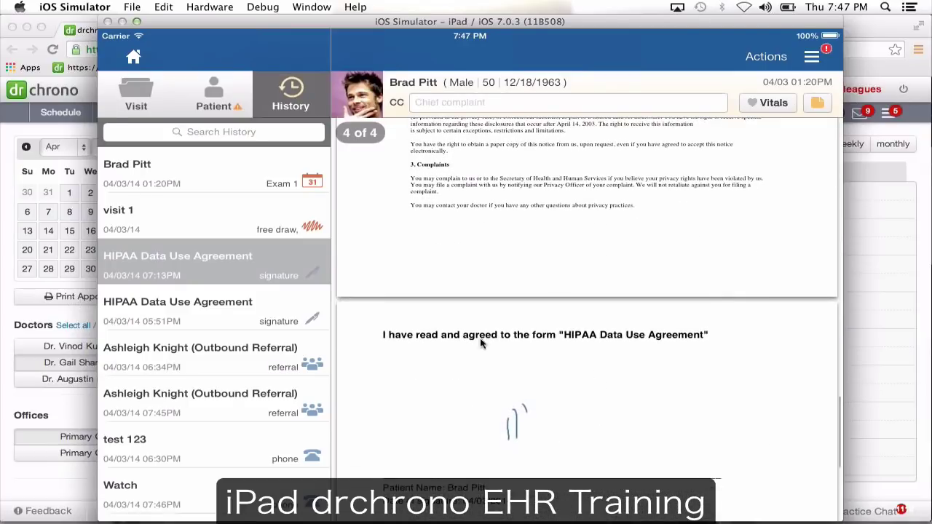
click(199, 356)
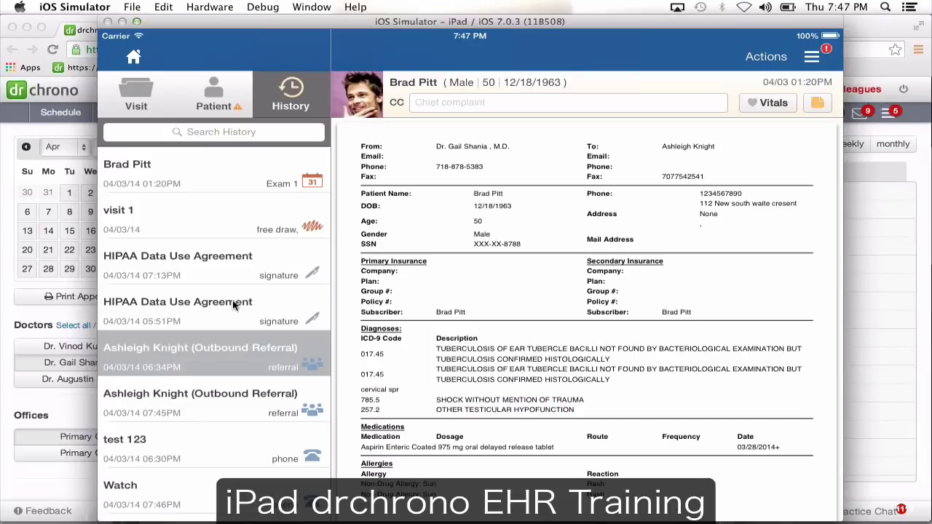
click(214, 92)
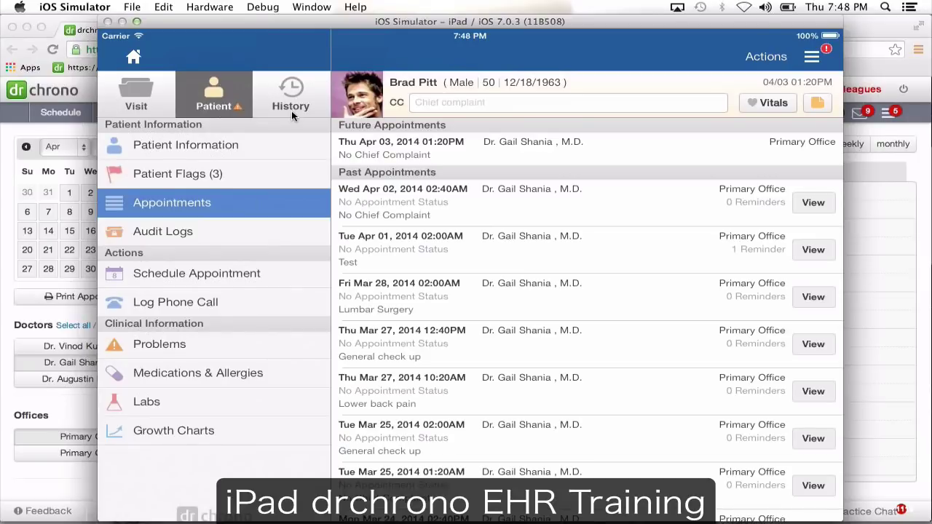
- Step through the Visit and Patient sections and Actions menu, ending on the history list with the outbound referral
click(148, 89)
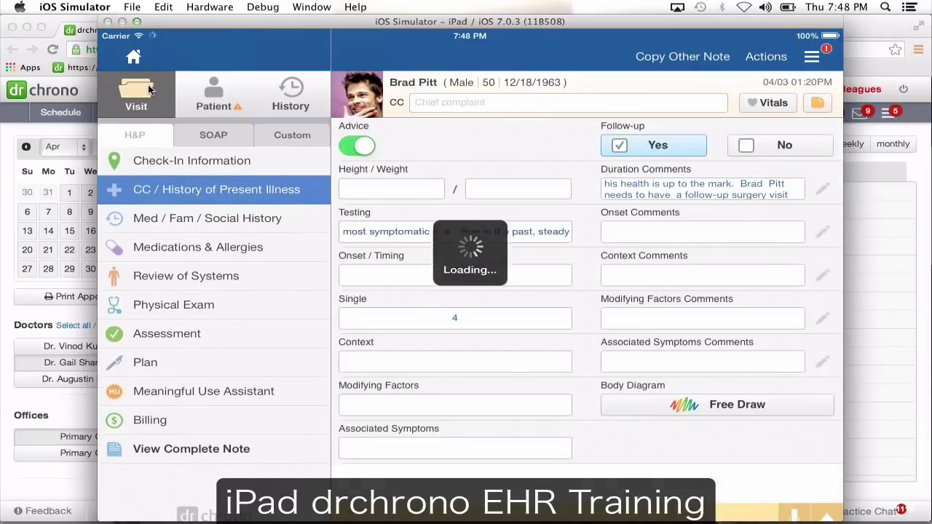
click(199, 86)
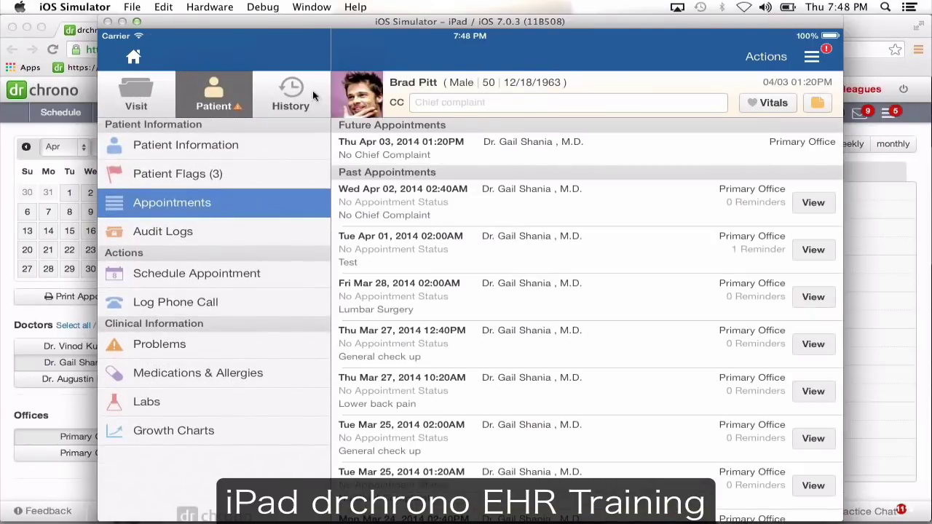
click(754, 60)
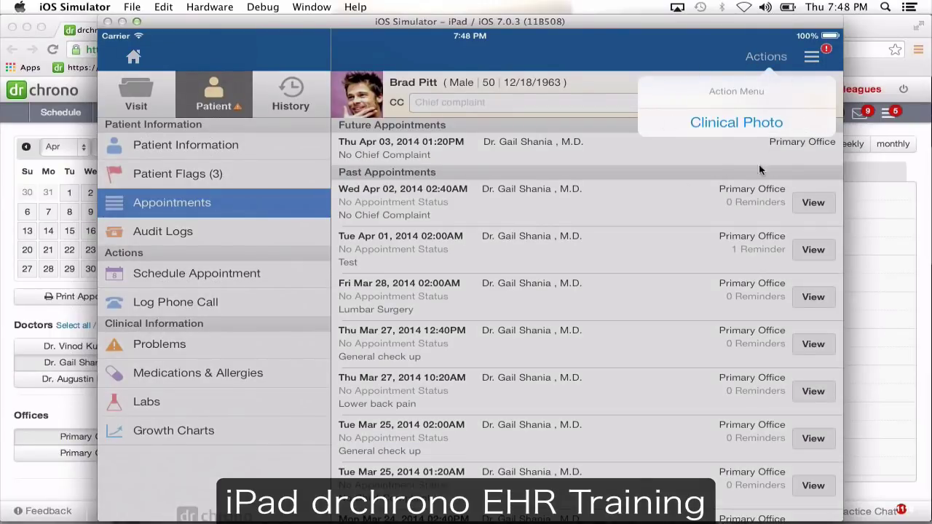
click(754, 58)
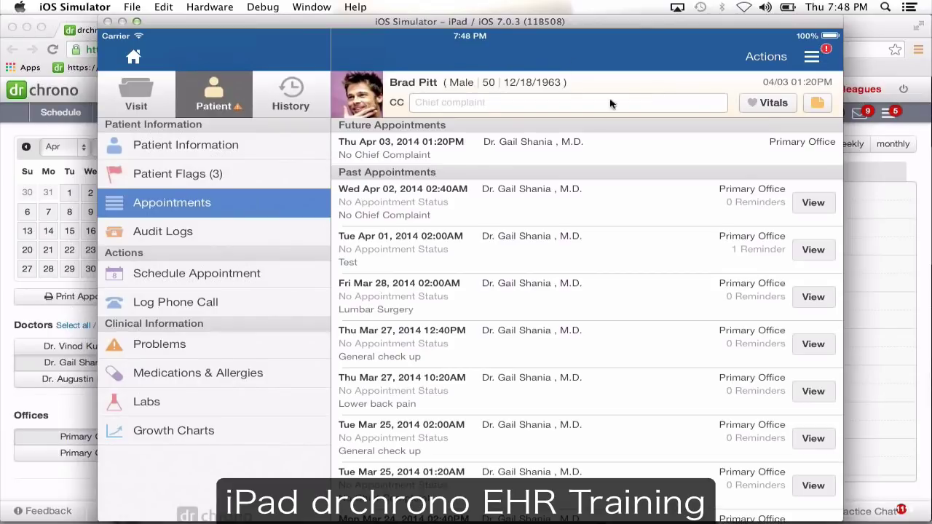
click(285, 86)
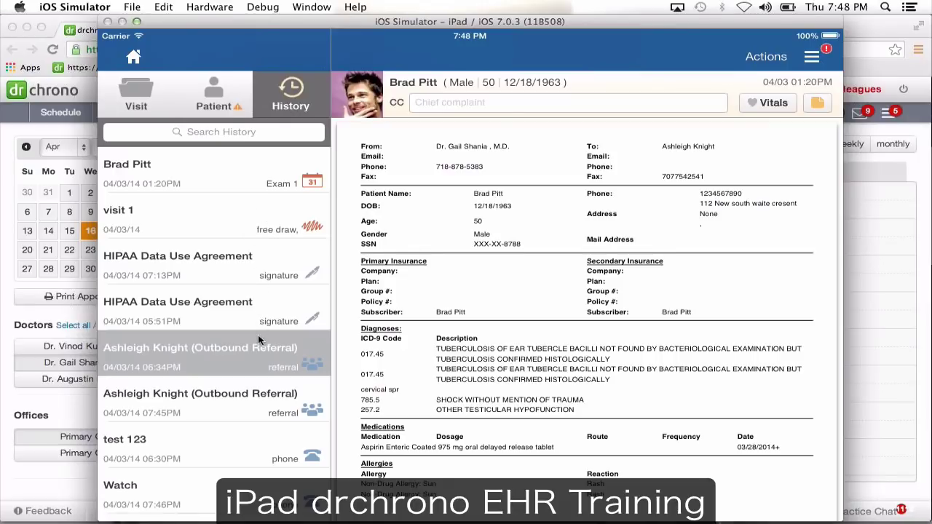
- Open the Watch phone call entry from History and start a Free Draw annotation on it
click(196, 442)
click(216, 489)
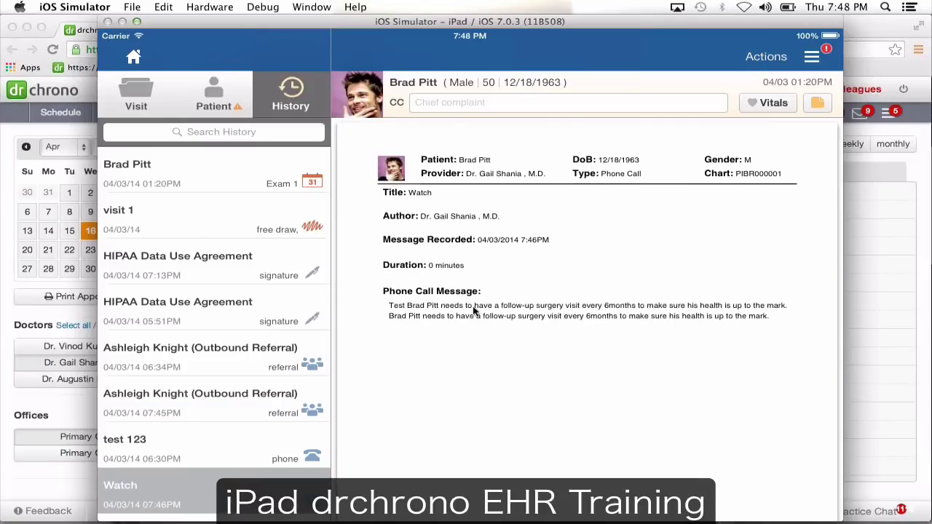
click(764, 61)
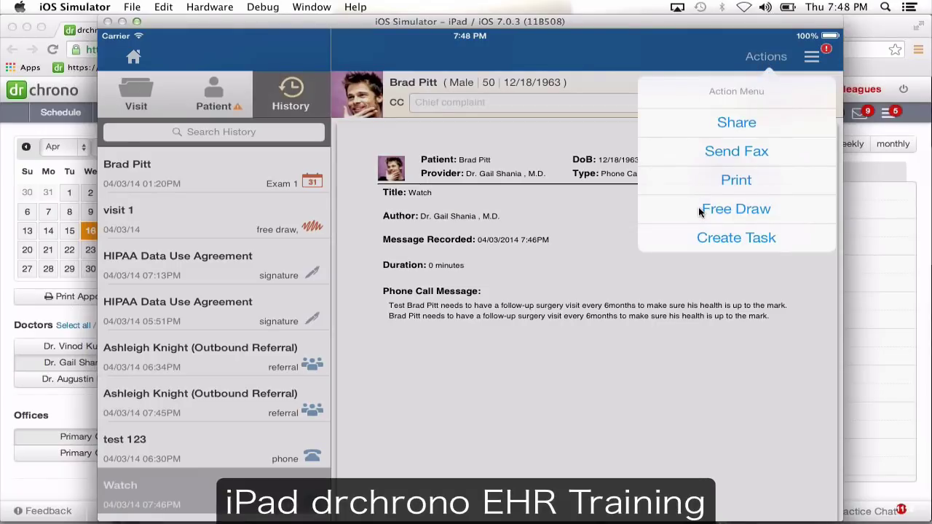
click(736, 209)
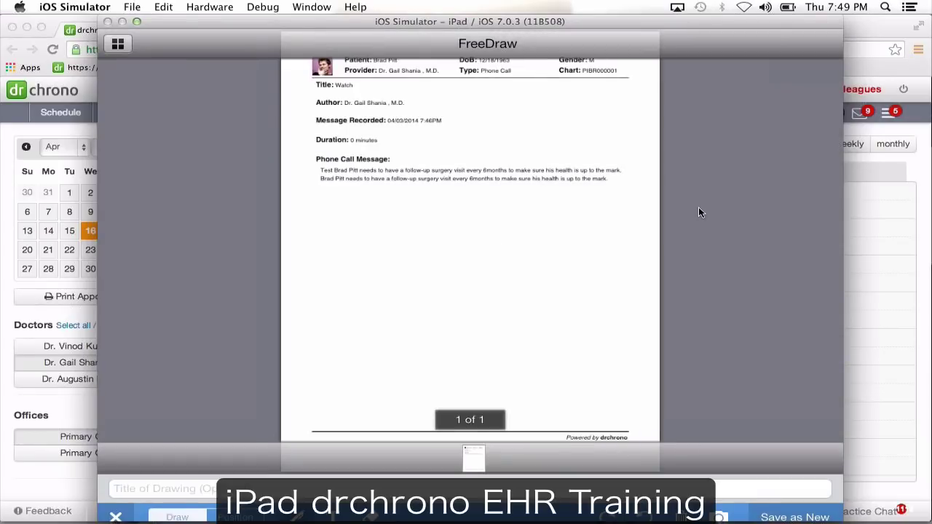
- Circle the Message Recorded/Duration lines and 'make sure' in blue, then add a red mark below
click(291, 515)
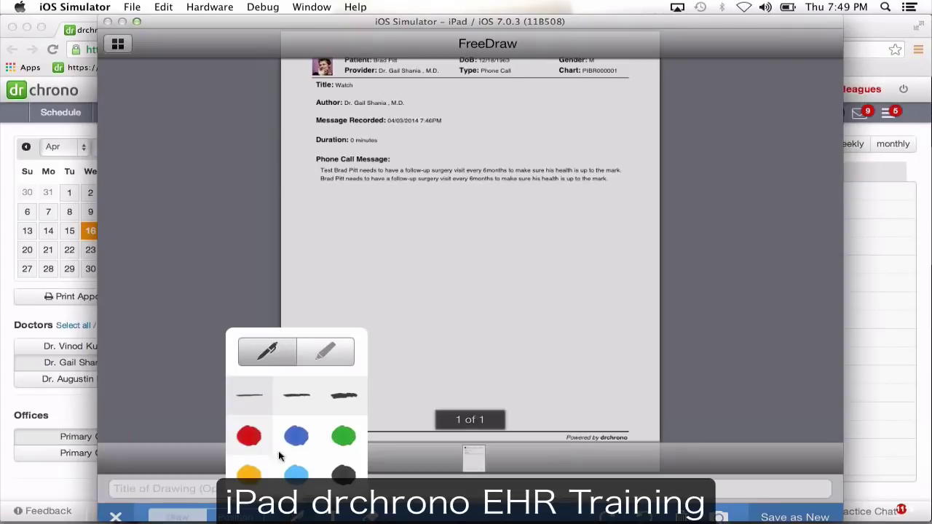
click(417, 155)
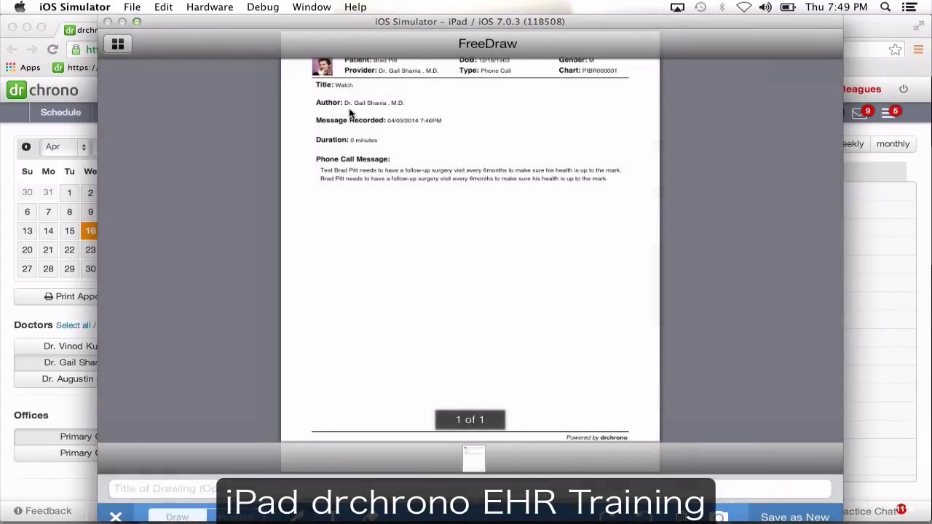
mouse_move(343, 116)
mouse_down()
mouse_move(320, 118)
mouse_move(368, 139)
mouse_up()
mouse_move(510, 149)
mouse_down()
mouse_move(508, 132)
mouse_move(464, 149)
mouse_up()
click(298, 516)
click(248, 436)
click(486, 286)
mouse_move(428, 199)
mouse_down()
mouse_move(453, 210)
mouse_move(453, 267)
mouse_move(470, 304)
mouse_up()
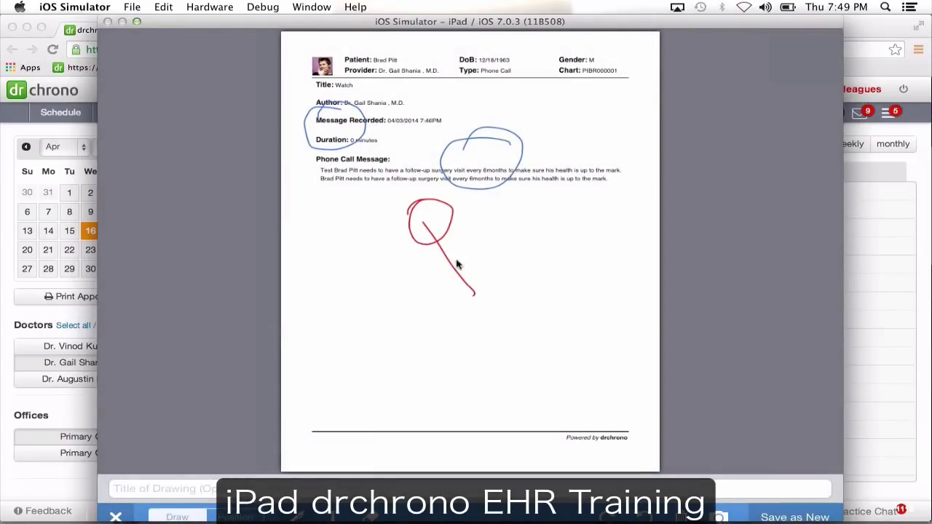
- Title the drawing 'Follow up 1' and save it as a new note
click(324, 488)
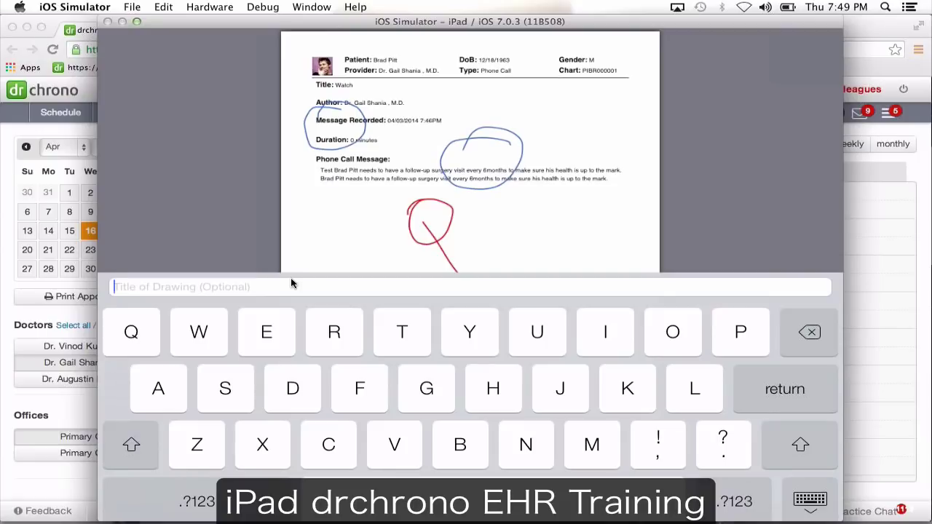
text(Follow)
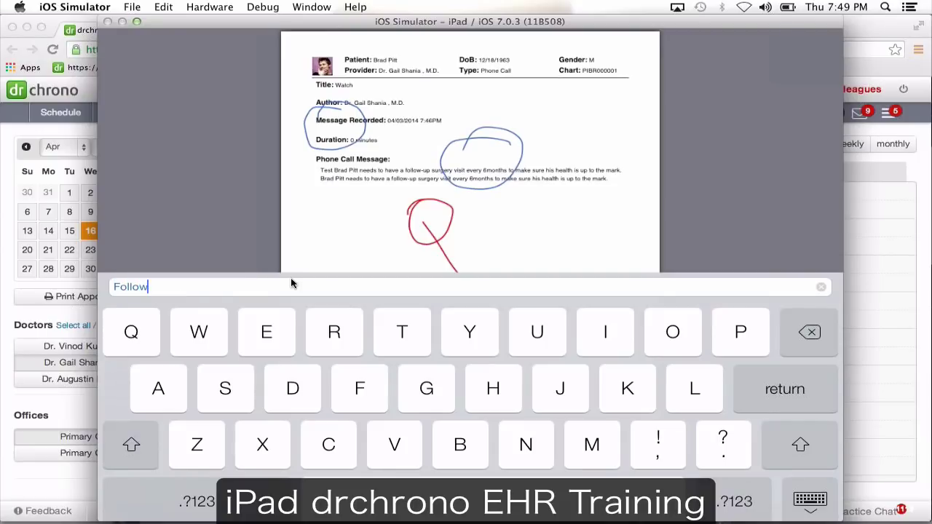
text( up 1)
click(810, 502)
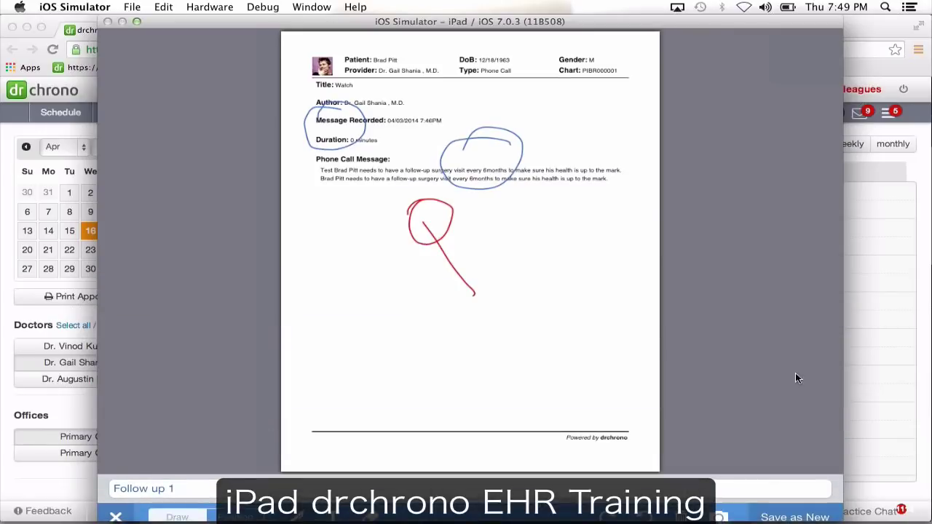
click(786, 515)
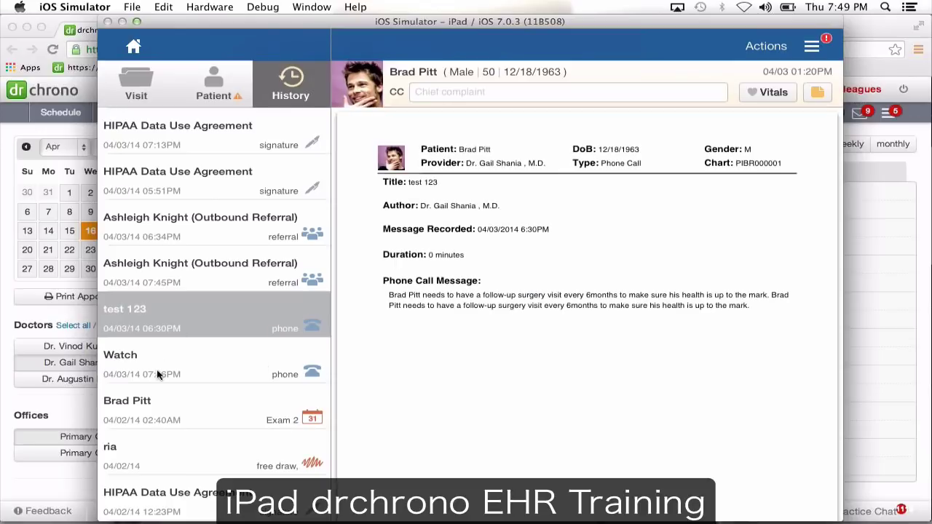
- Find Follow up 1 at the top of the history list, open its annotated drawing, and check its actions
click(160, 369)
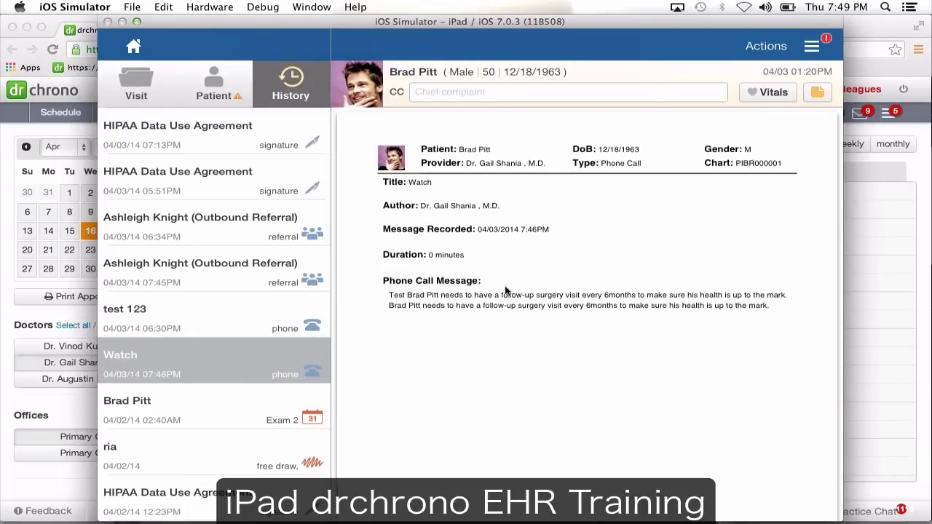
scroll(182, 352, up, 3)
scroll(182, 353, up, 2)
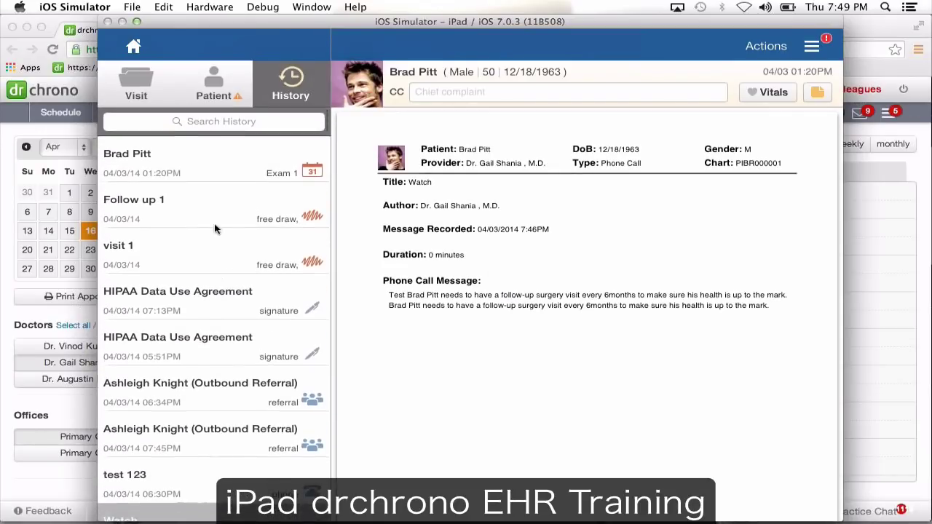
click(189, 205)
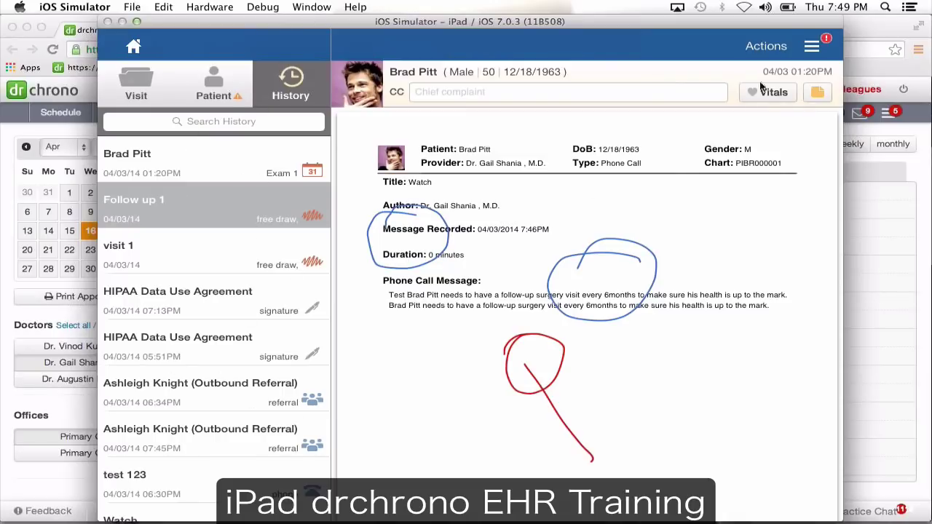
click(765, 48)
- Review the patient's vitals history, close it, and return to the 04/03/2014 appointment list
click(149, 90)
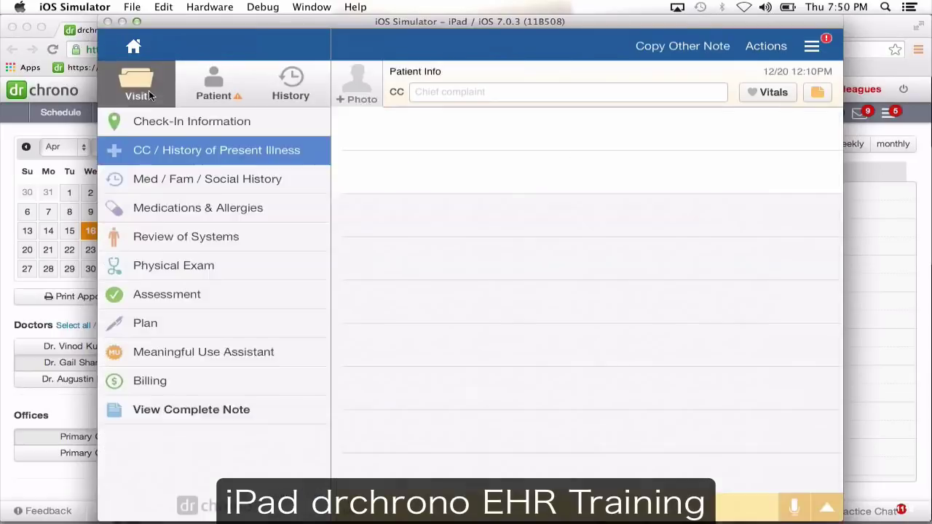
click(213, 84)
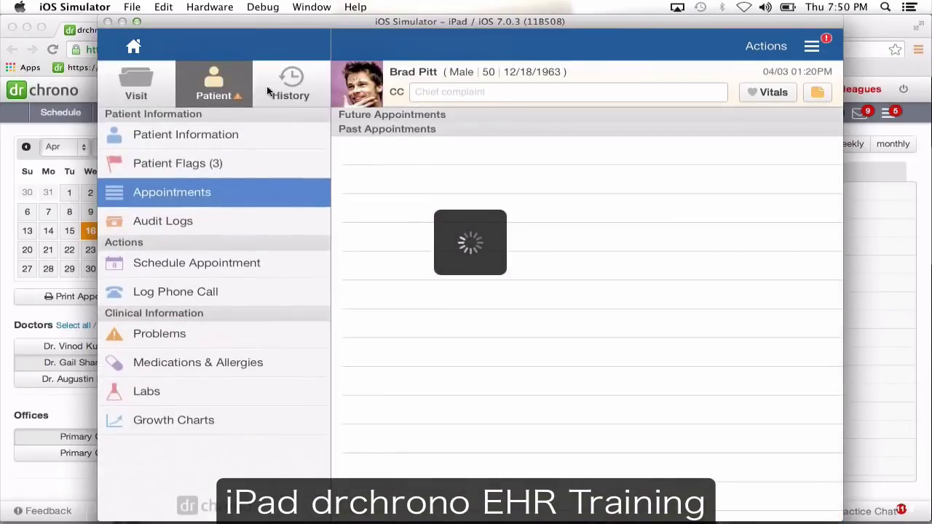
click(271, 88)
click(759, 91)
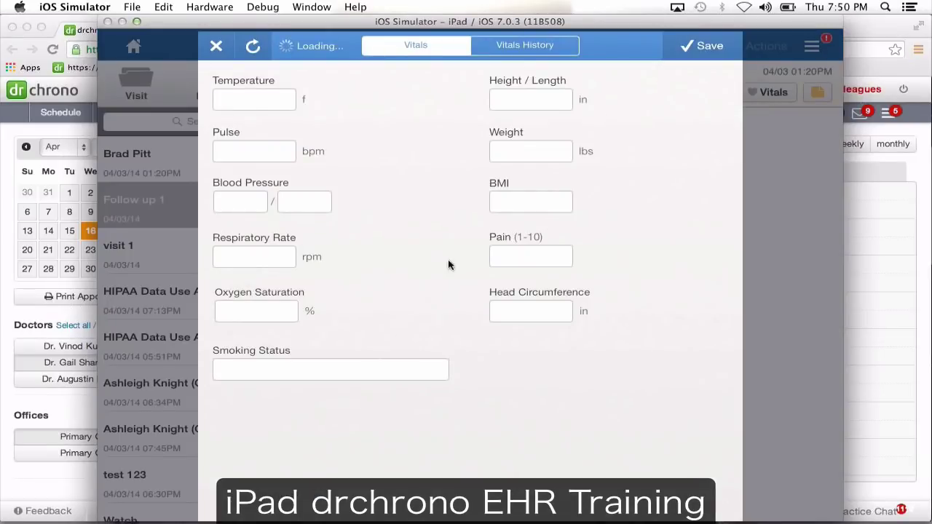
click(512, 49)
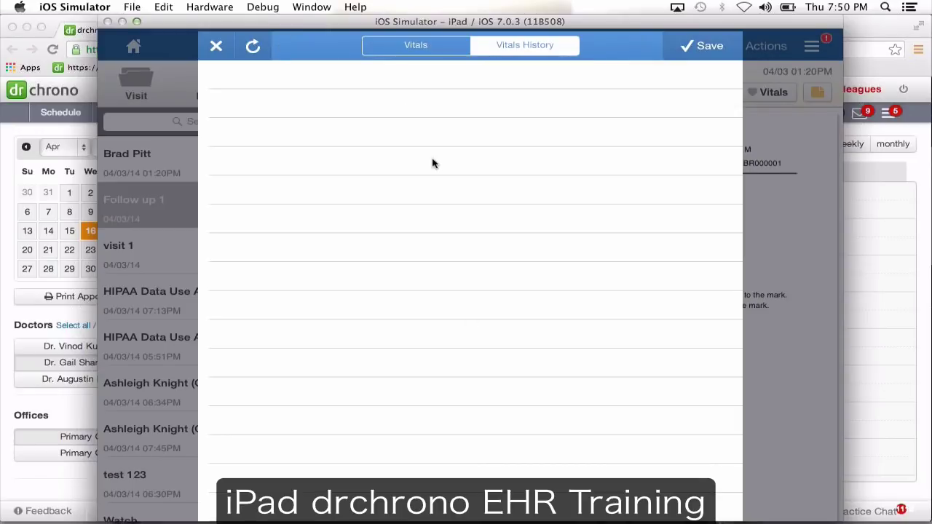
click(216, 47)
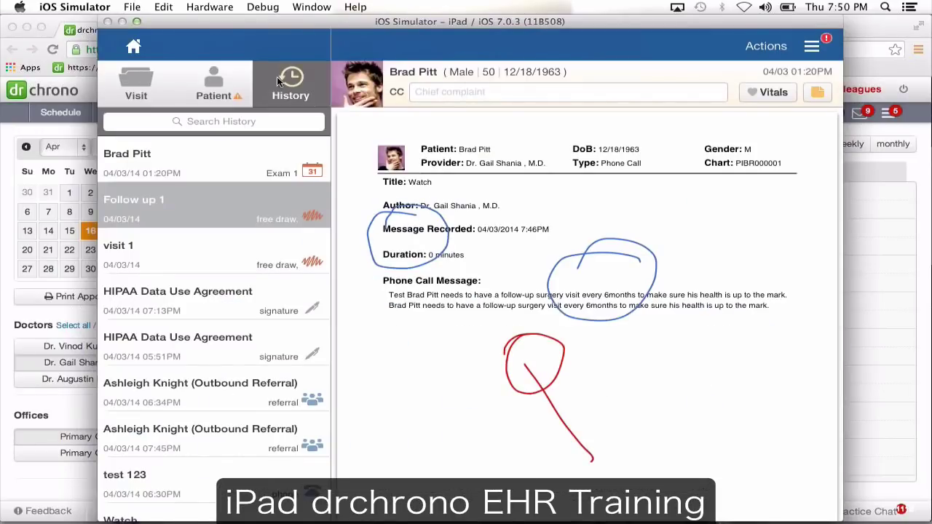
click(135, 46)
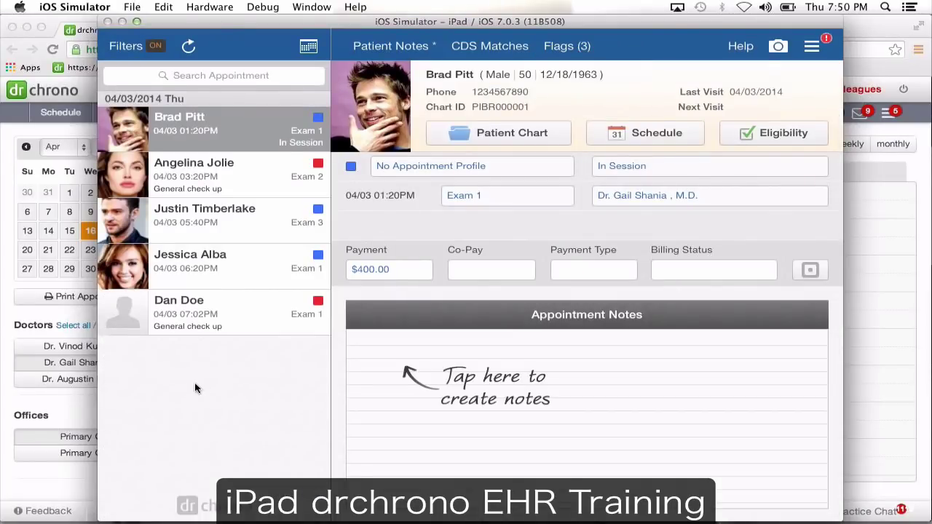